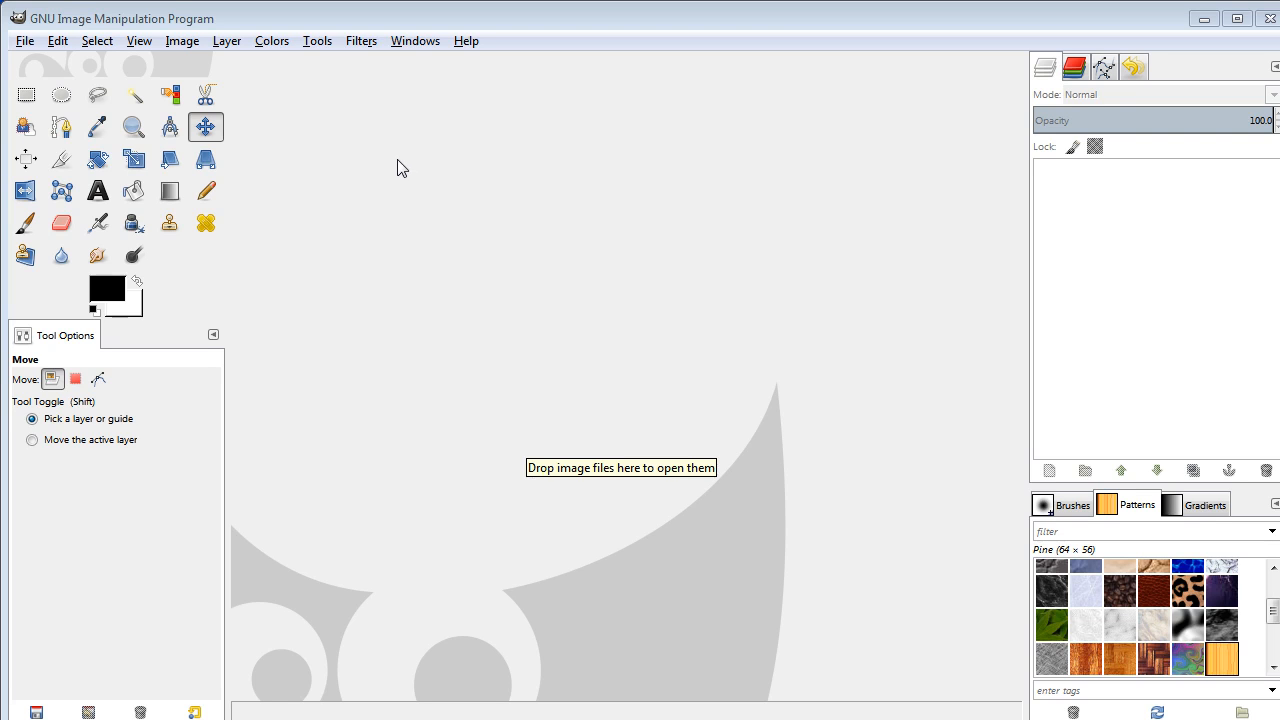
# Create a new blank image 400 px wide and 400 px high.
pyautogui.click(25, 44)
pyautogui.click(72, 65)
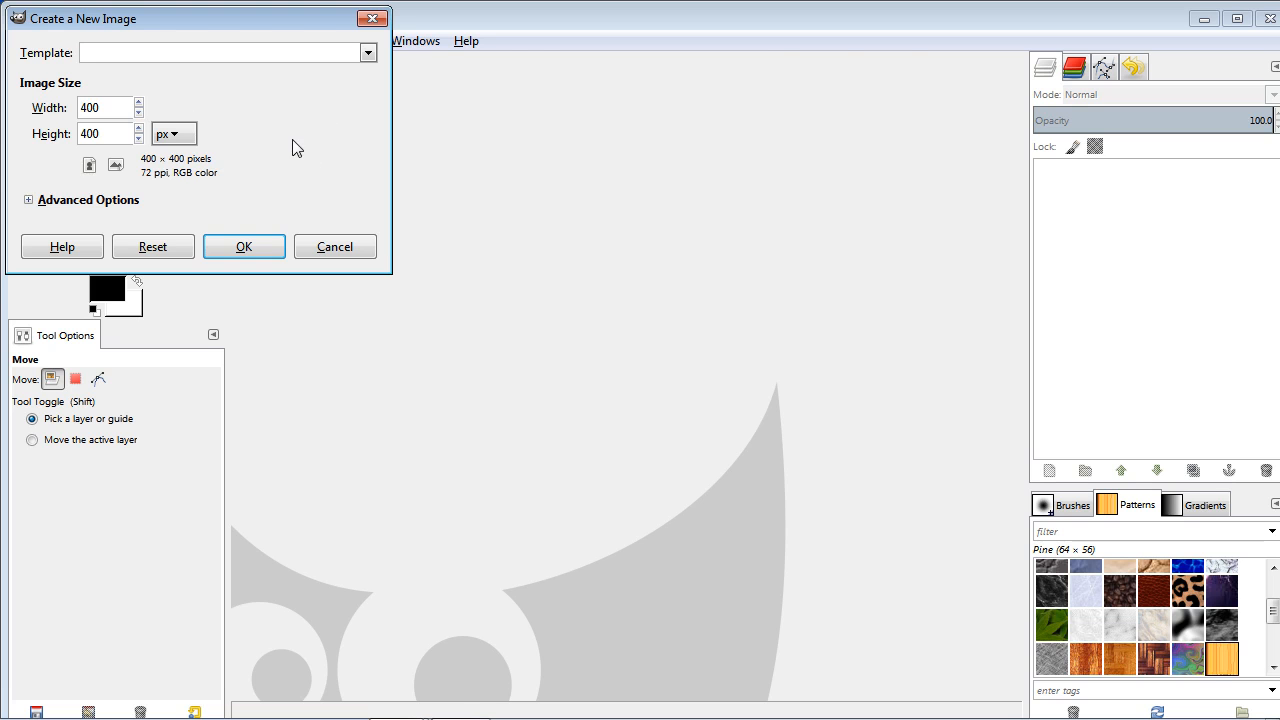
pyautogui.click(248, 247)
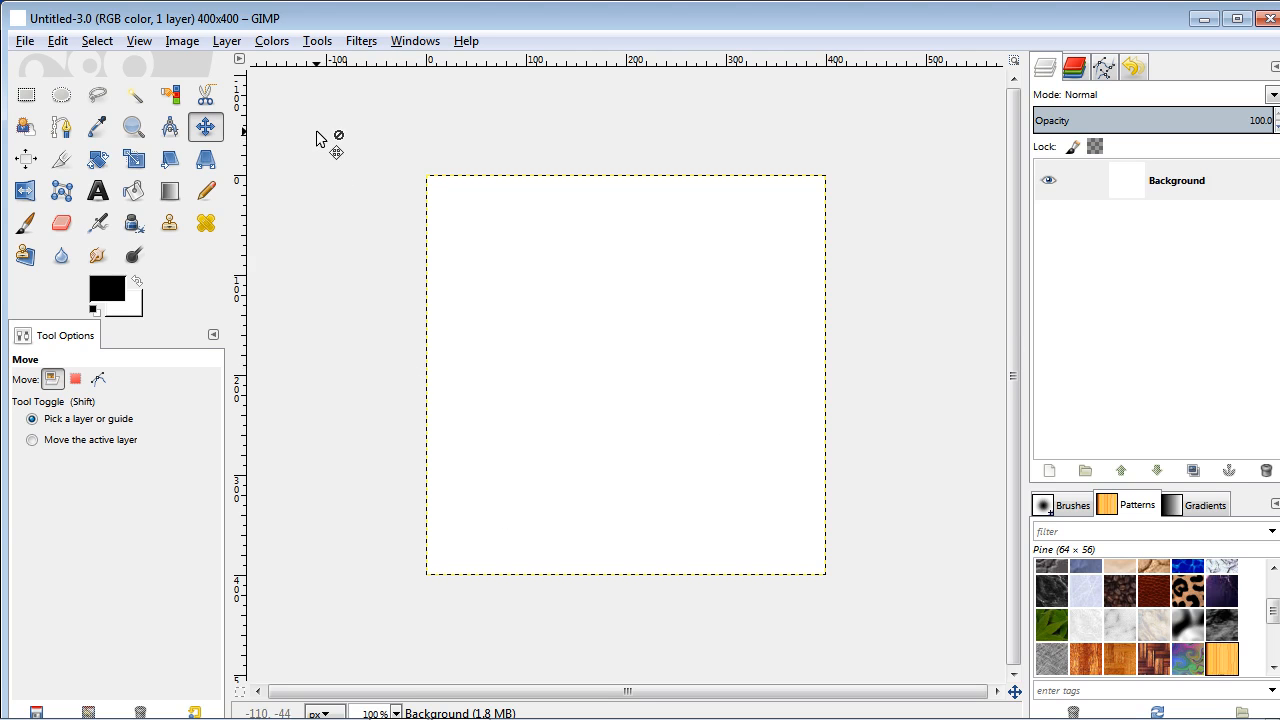
# Fit the image in the window and turn off the display of the layer boundary.
pyautogui.click(139, 41)
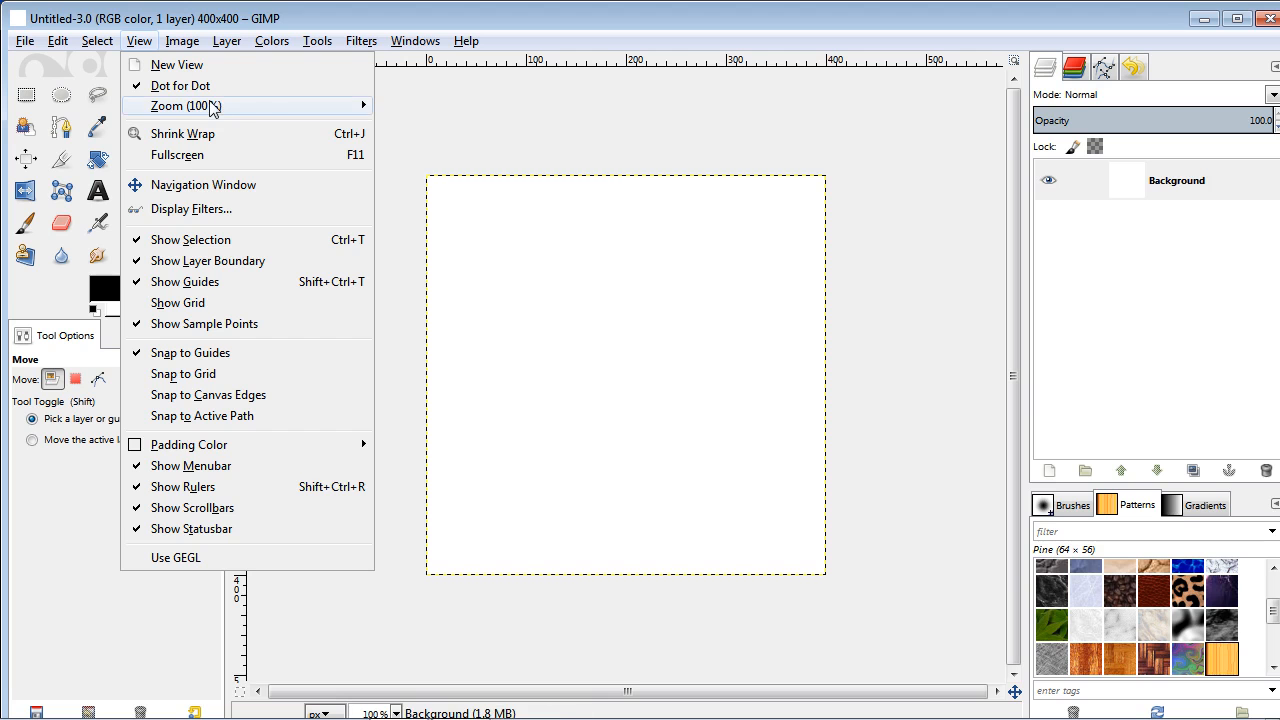
pyautogui.moveTo(220, 106)
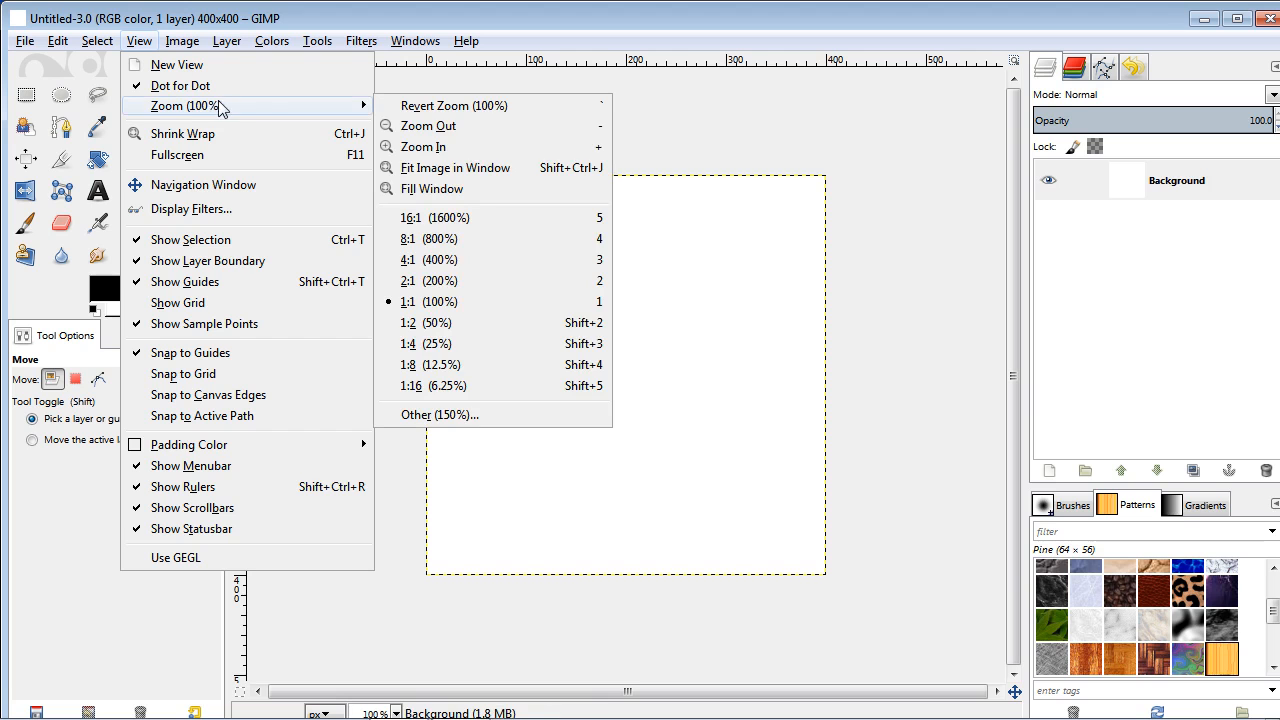
pyautogui.click(470, 168)
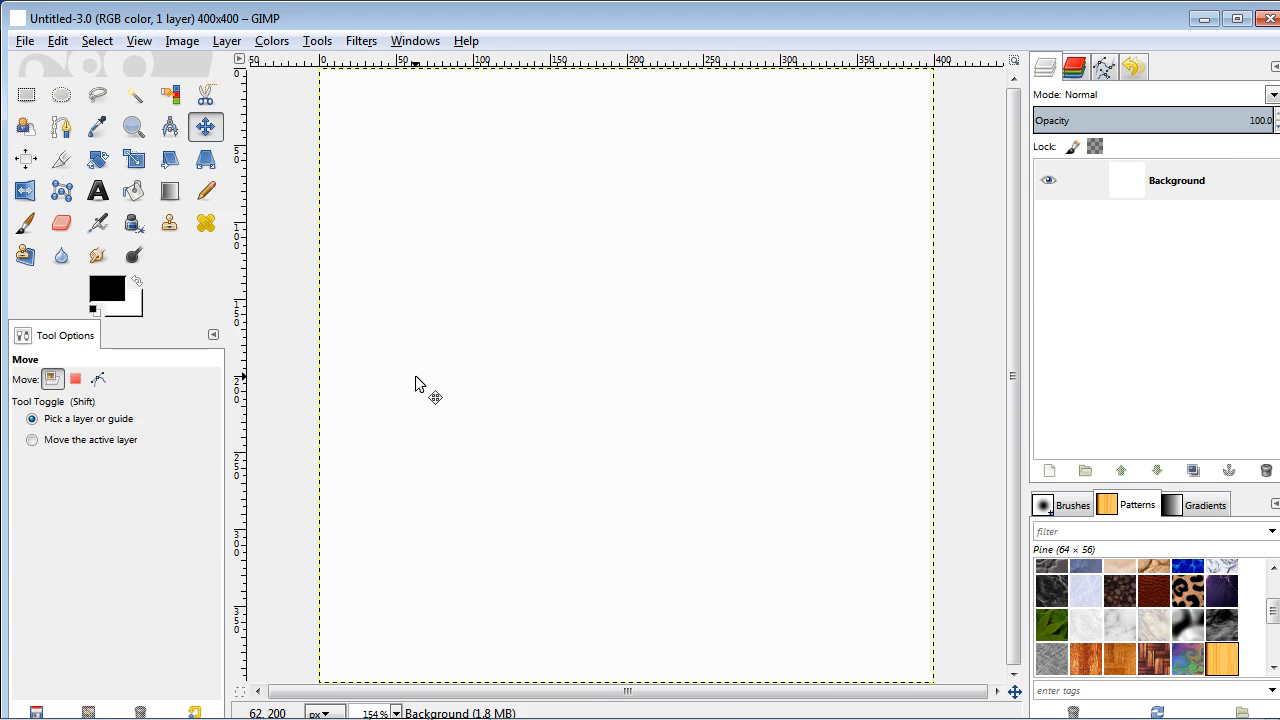
pyautogui.click(179, 41)
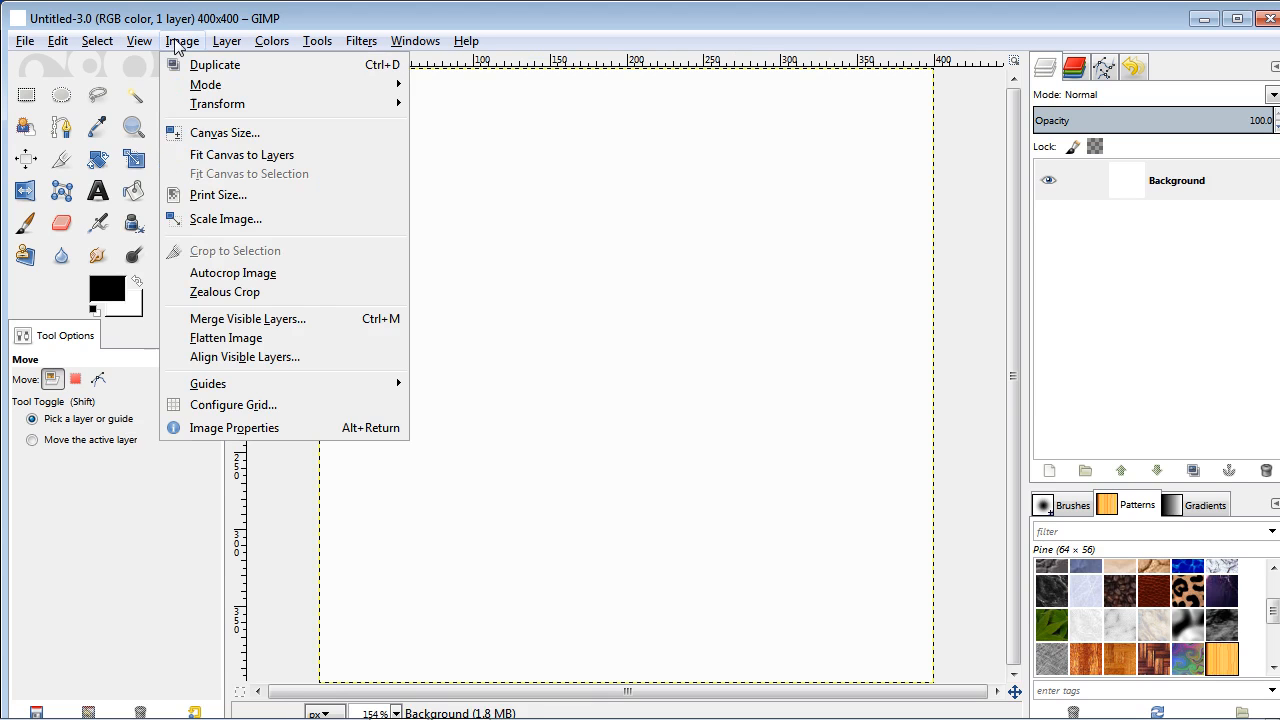
pyautogui.moveTo(150, 46)
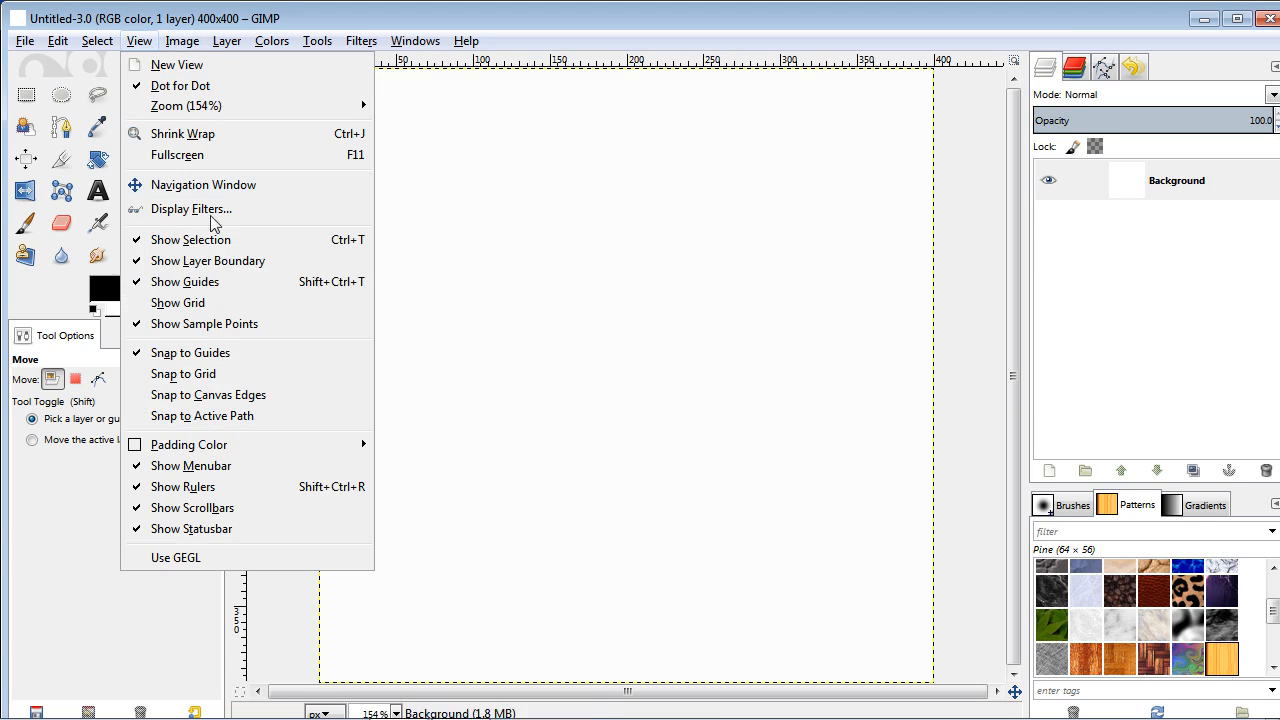
pyautogui.click(237, 262)
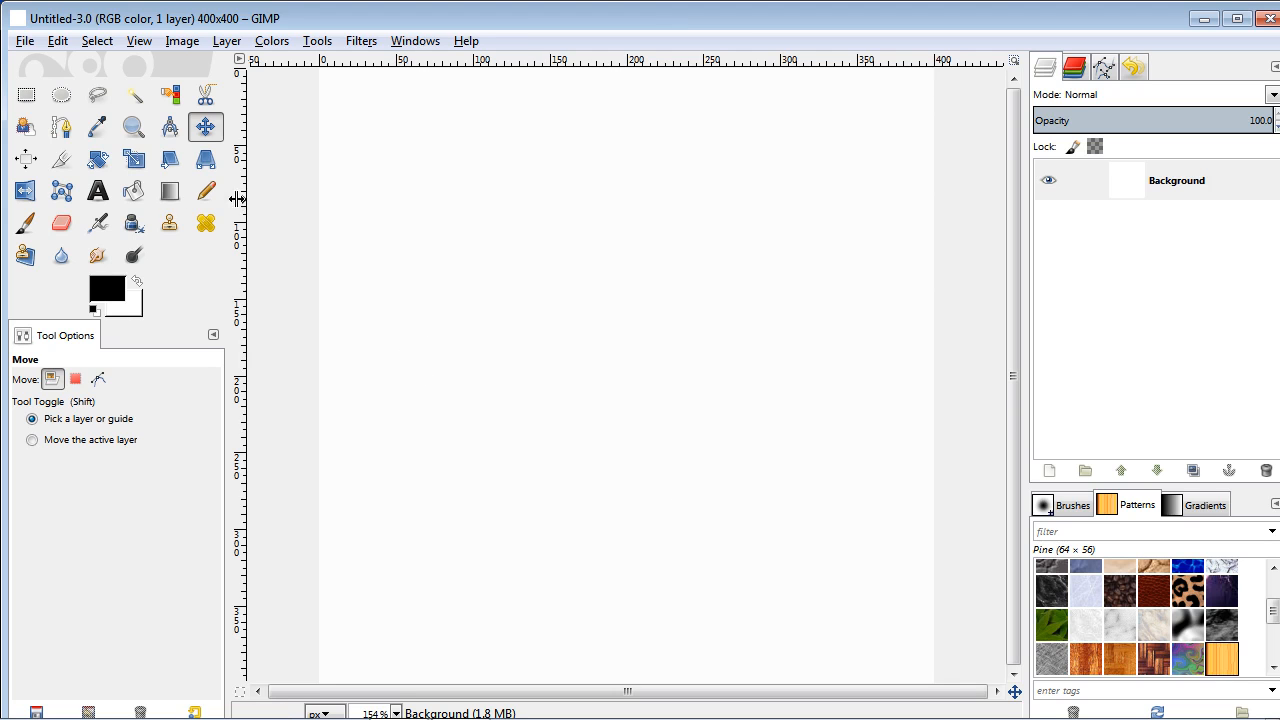
# Fill the background layer with the brown foreground color 985e37 using Bucket Fill.
pyautogui.click(137, 193)
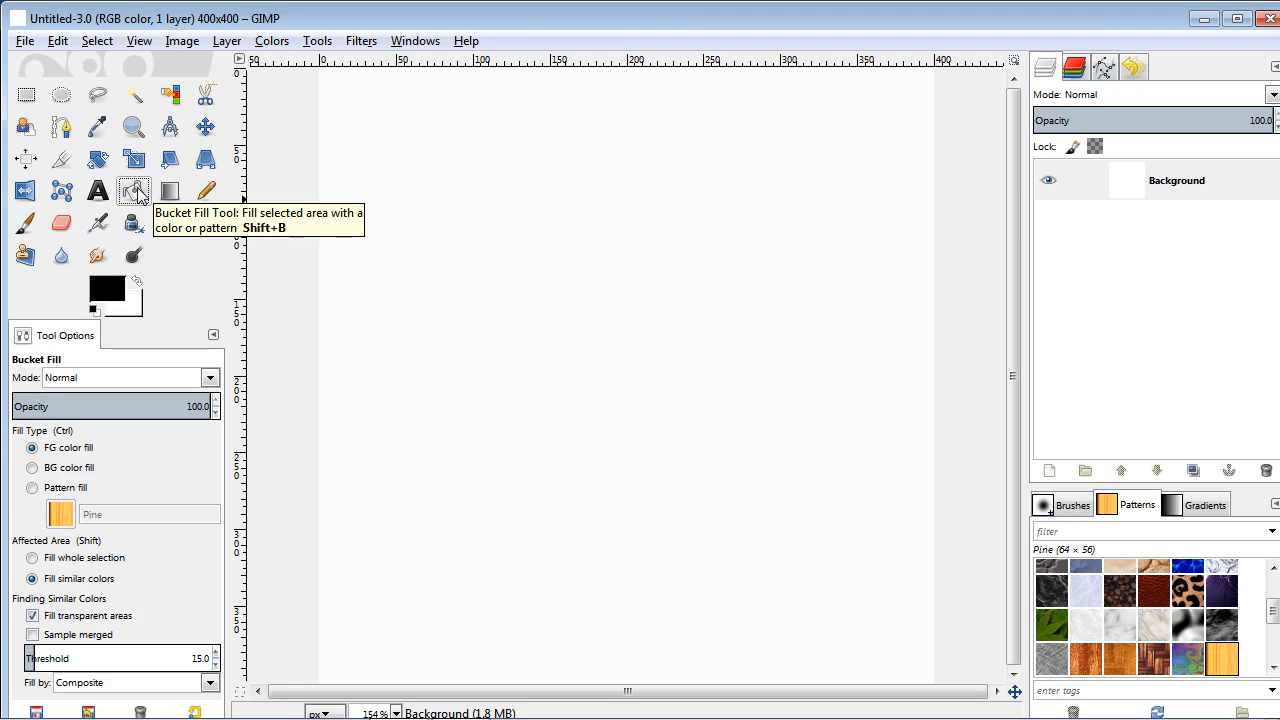
pyautogui.click(105, 293)
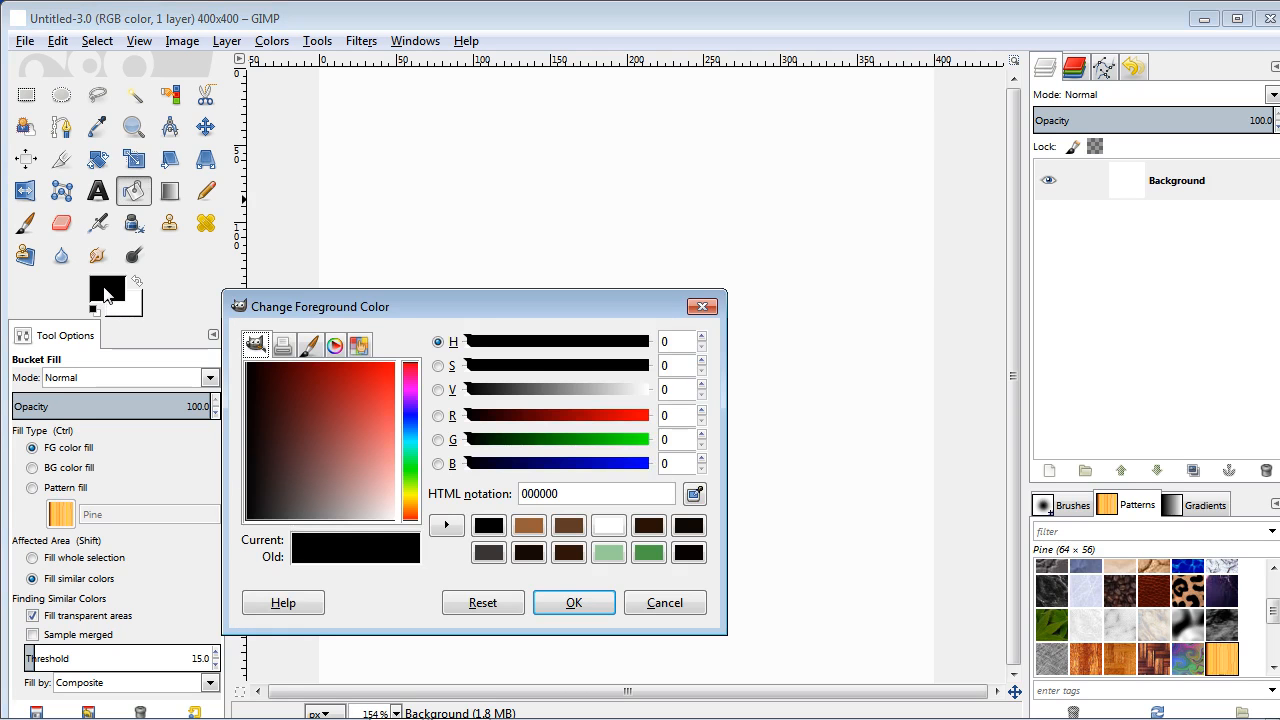
pyautogui.click(528, 526)
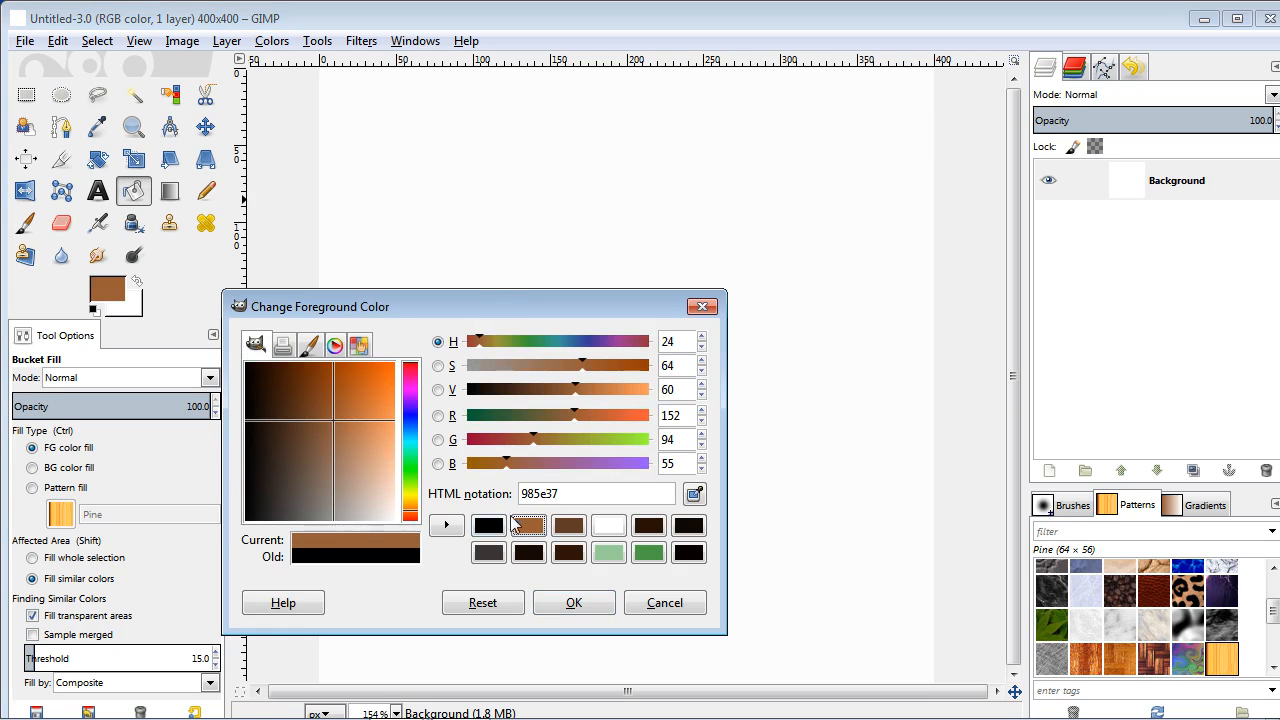
pyautogui.moveTo(469, 311); pyautogui.dragTo(593, 185)
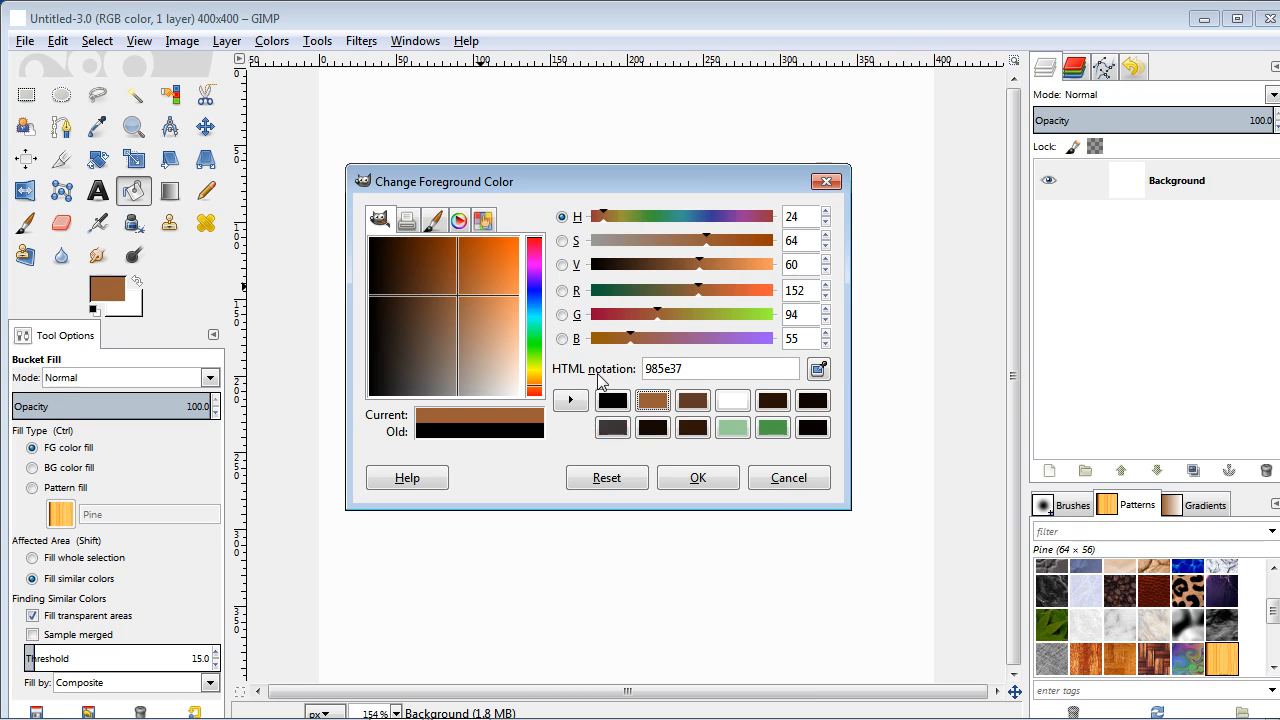
pyautogui.click(695, 479)
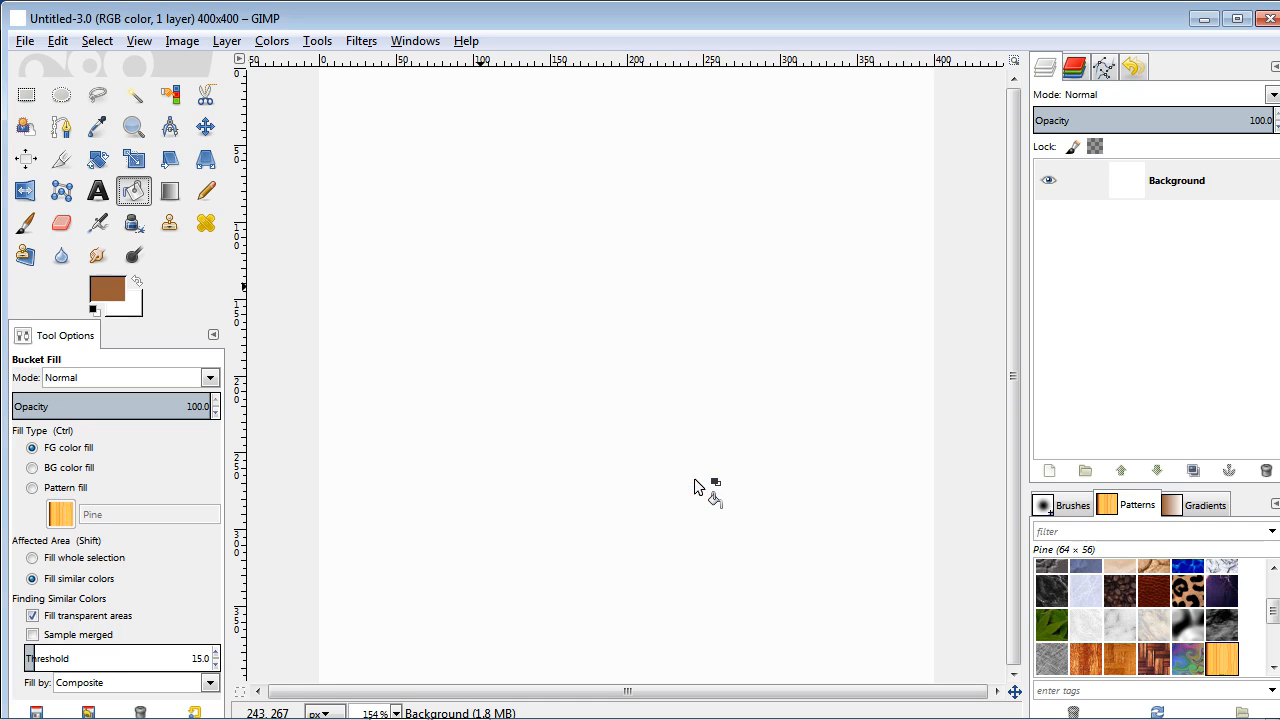
pyautogui.click(475, 366)
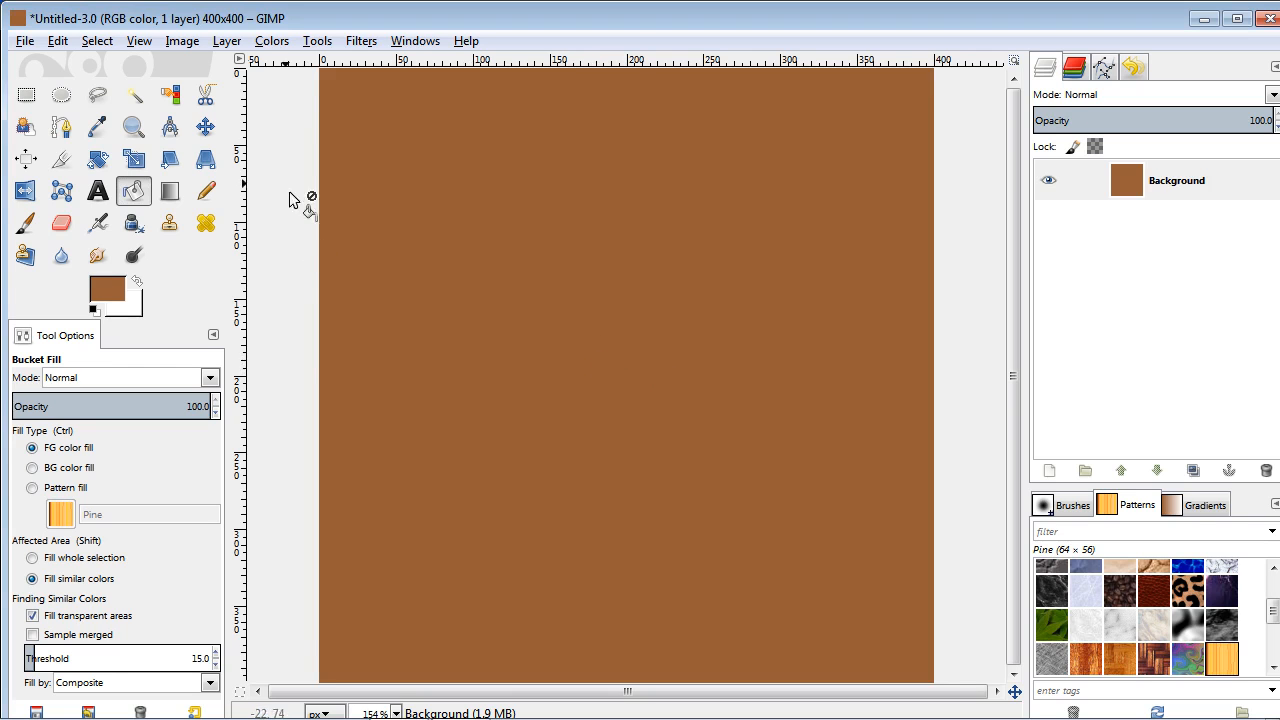
# Apply HSV Noise to the brown background with Holdness 3, Hue 3, Saturation 9 and Value 102.
pyautogui.click(362, 42)
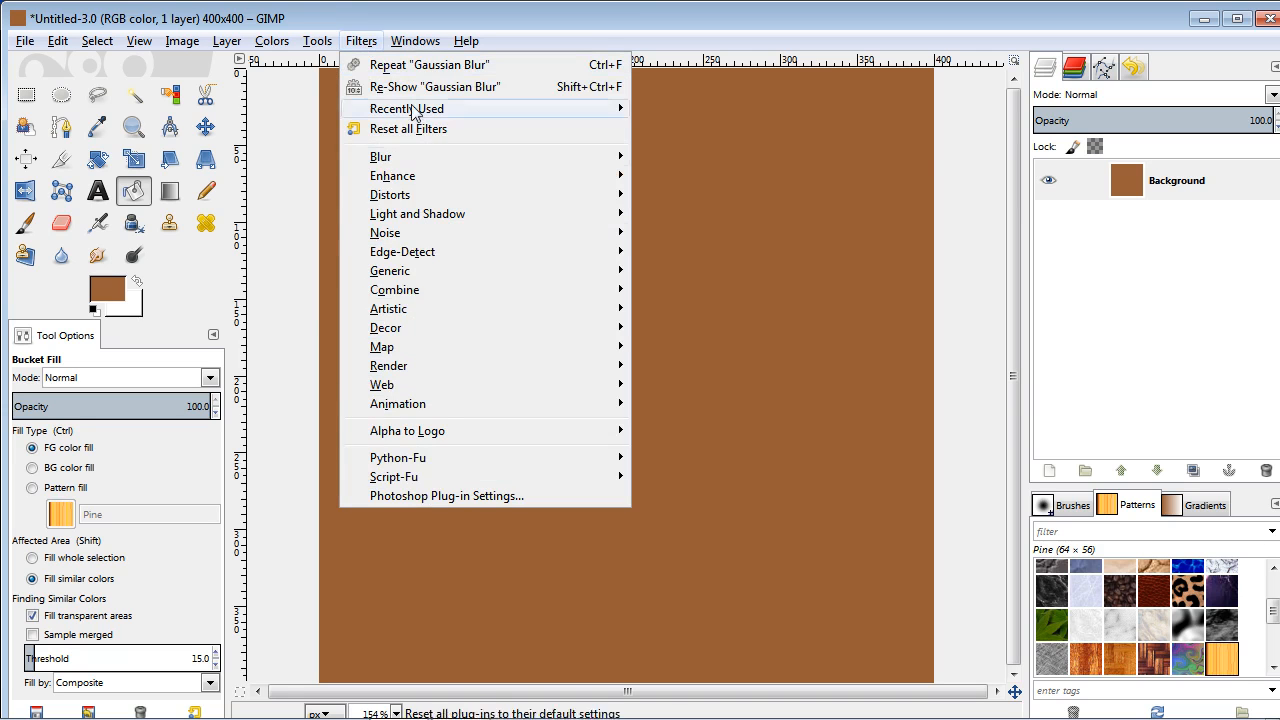
pyautogui.moveTo(455, 234)
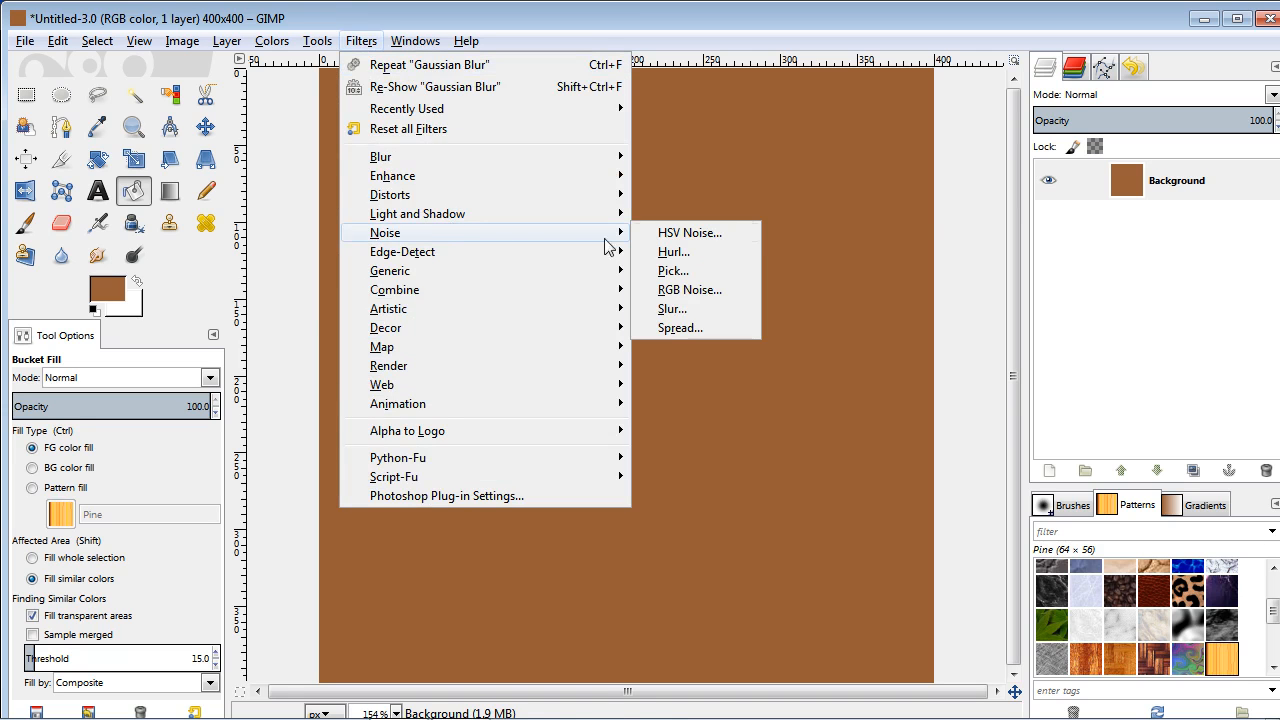
pyautogui.click(658, 236)
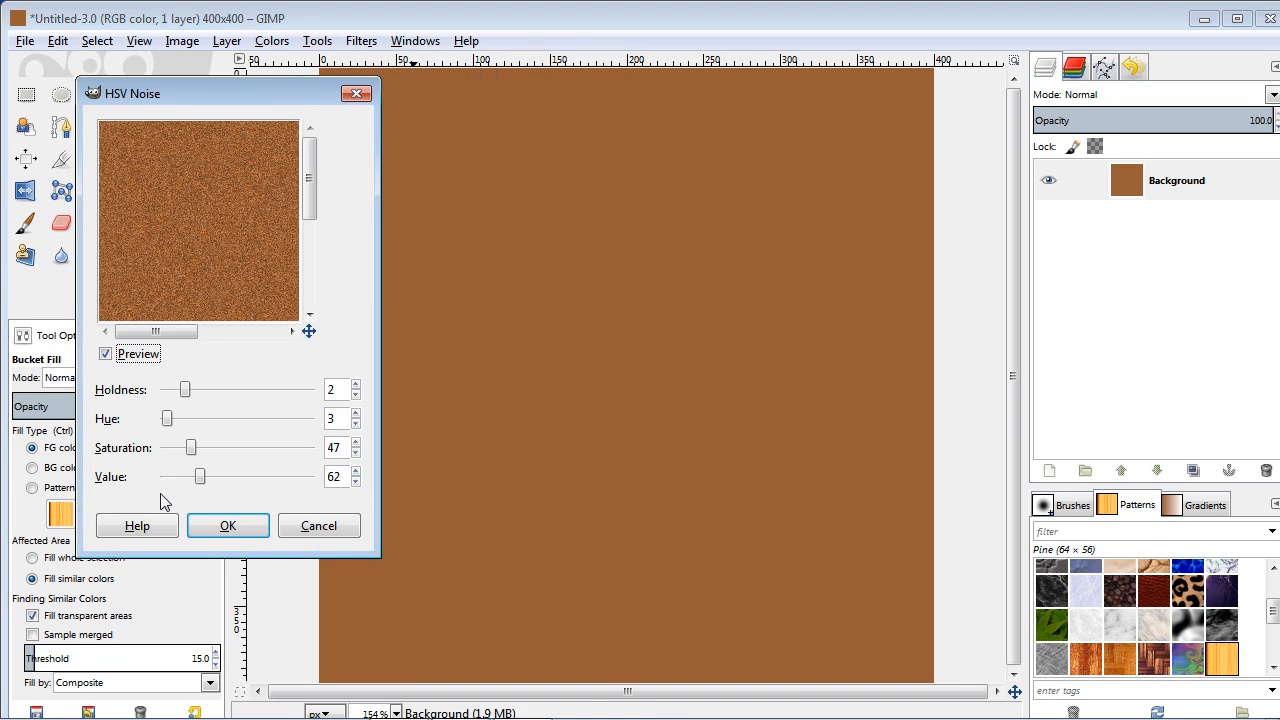
pyautogui.moveTo(200, 481); pyautogui.dragTo(172, 454)
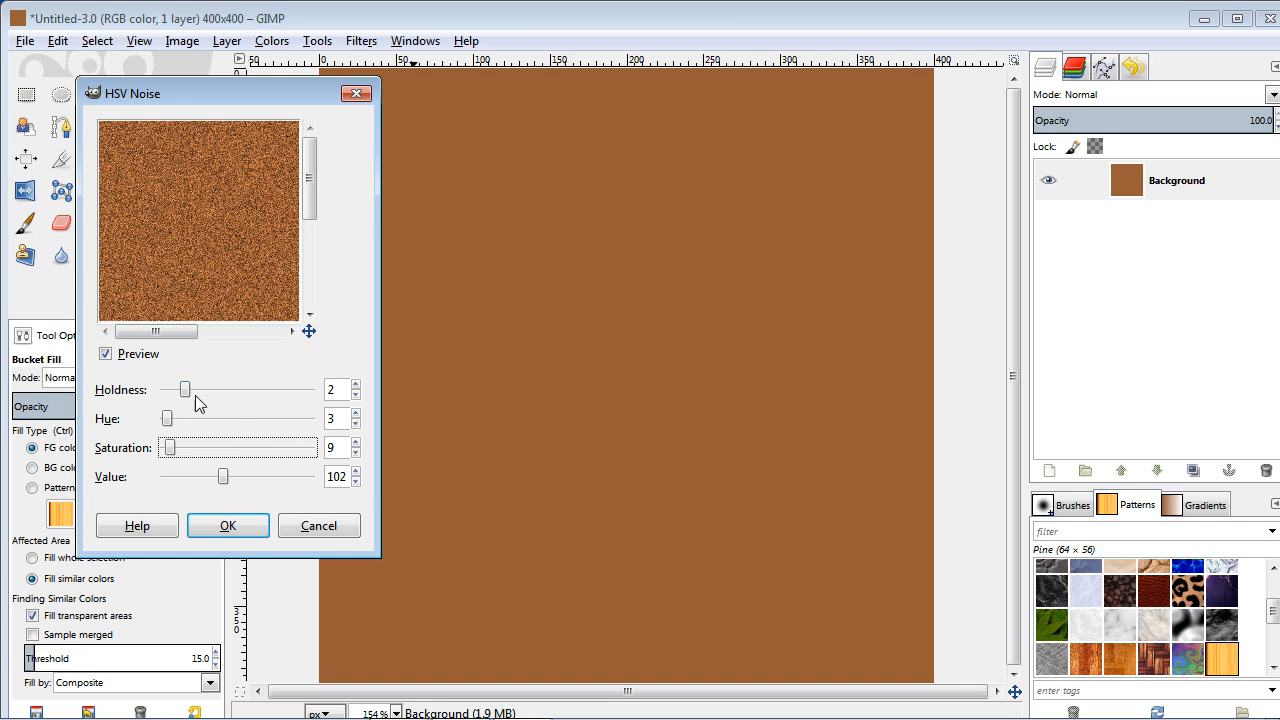
pyautogui.moveTo(185, 391)
pyautogui.mouseDown()
pyautogui.moveTo(160, 391)
pyautogui.moveTo(180, 390)
pyautogui.mouseUp()
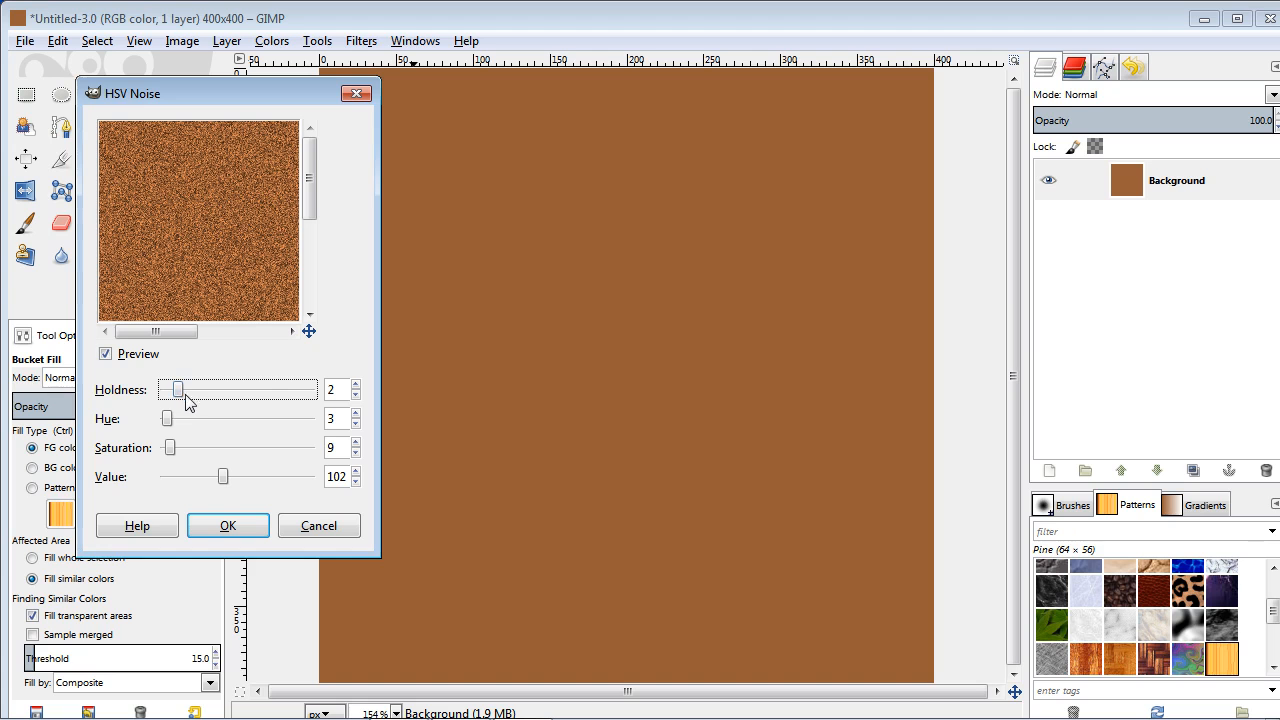
pyautogui.moveTo(174, 396); pyautogui.dragTo(205, 396)
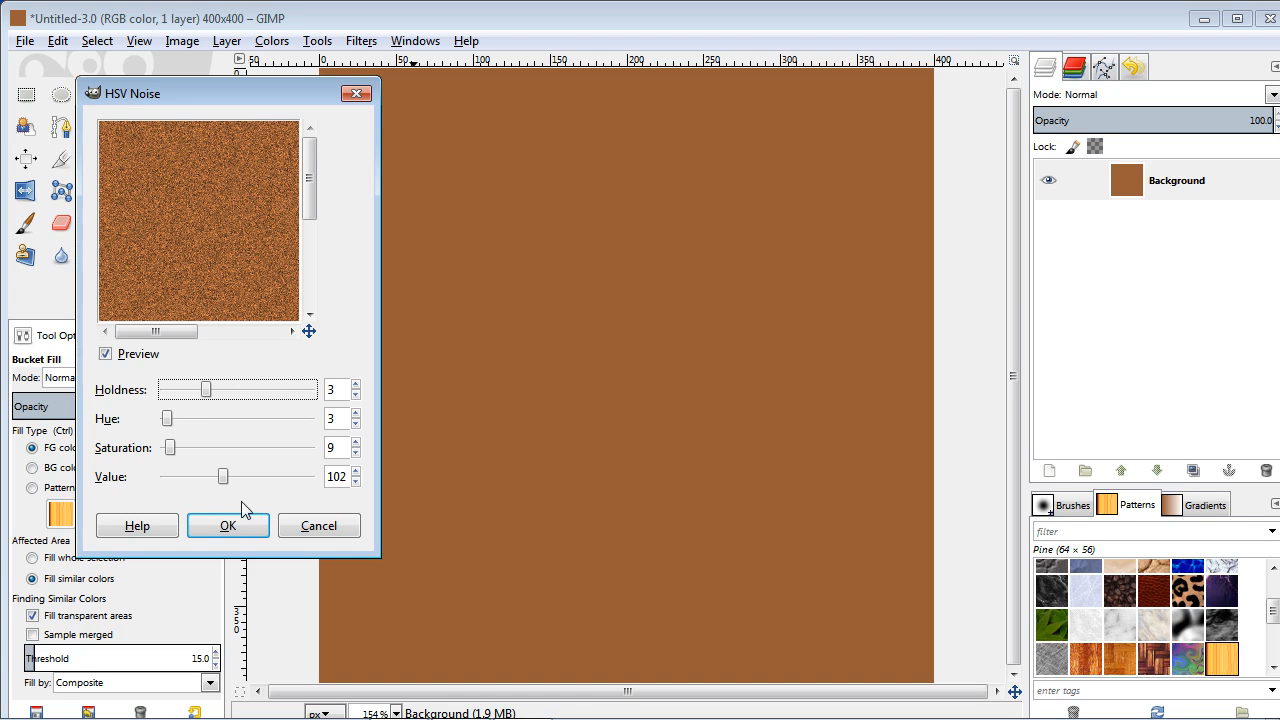
pyautogui.click(230, 527)
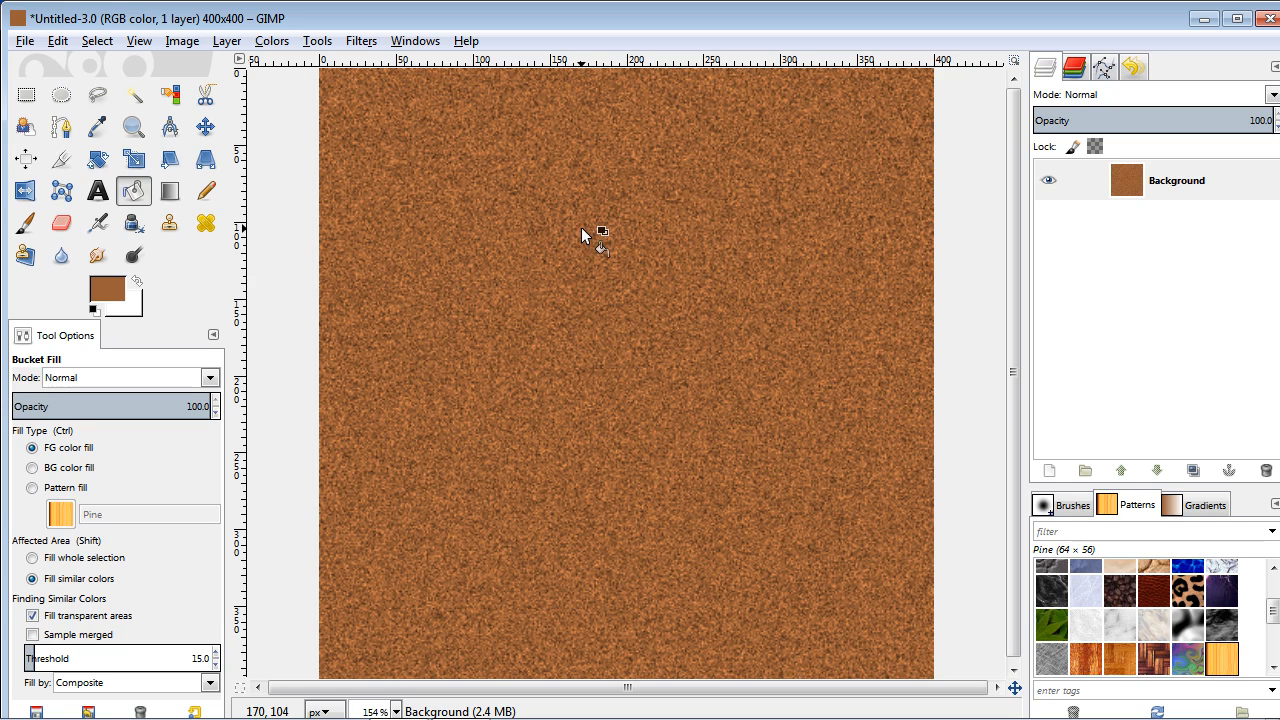
# Apply the Wind distortion in Wind style, direction Left, Trailing edge affected, with Threshold 10 and Strength 10.
pyautogui.click(360, 41)
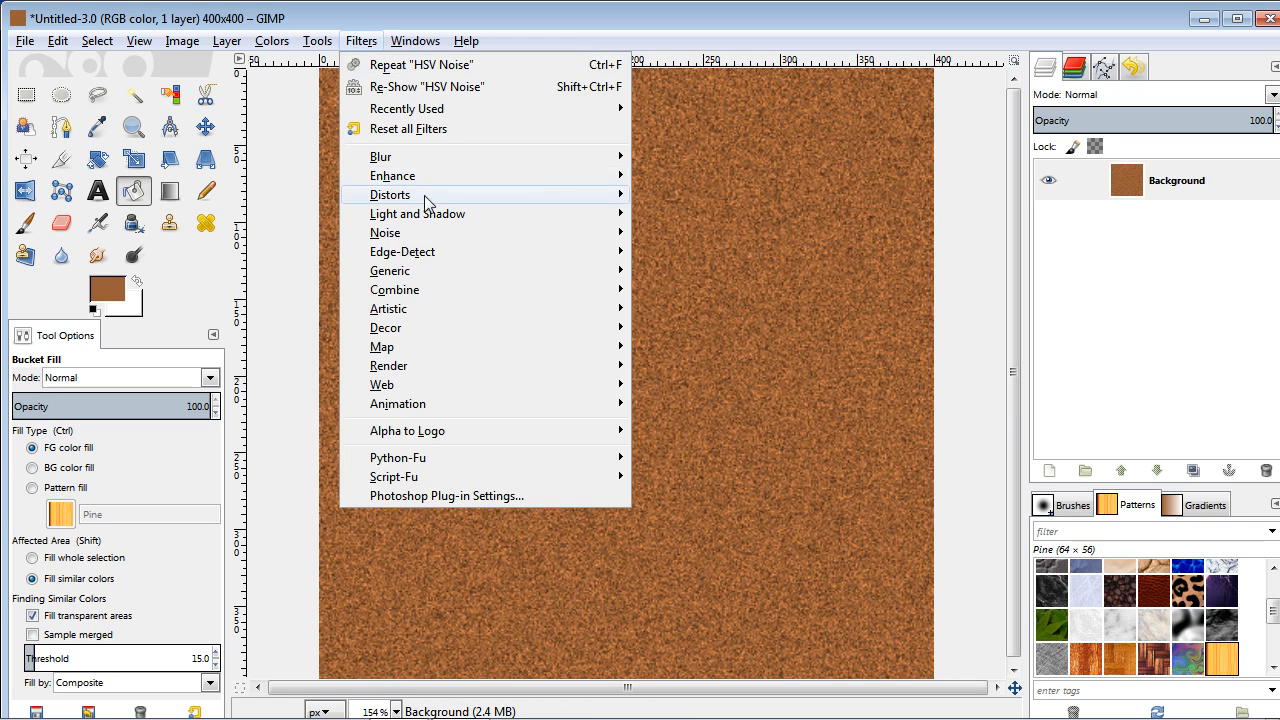
pyautogui.moveTo(428, 204)
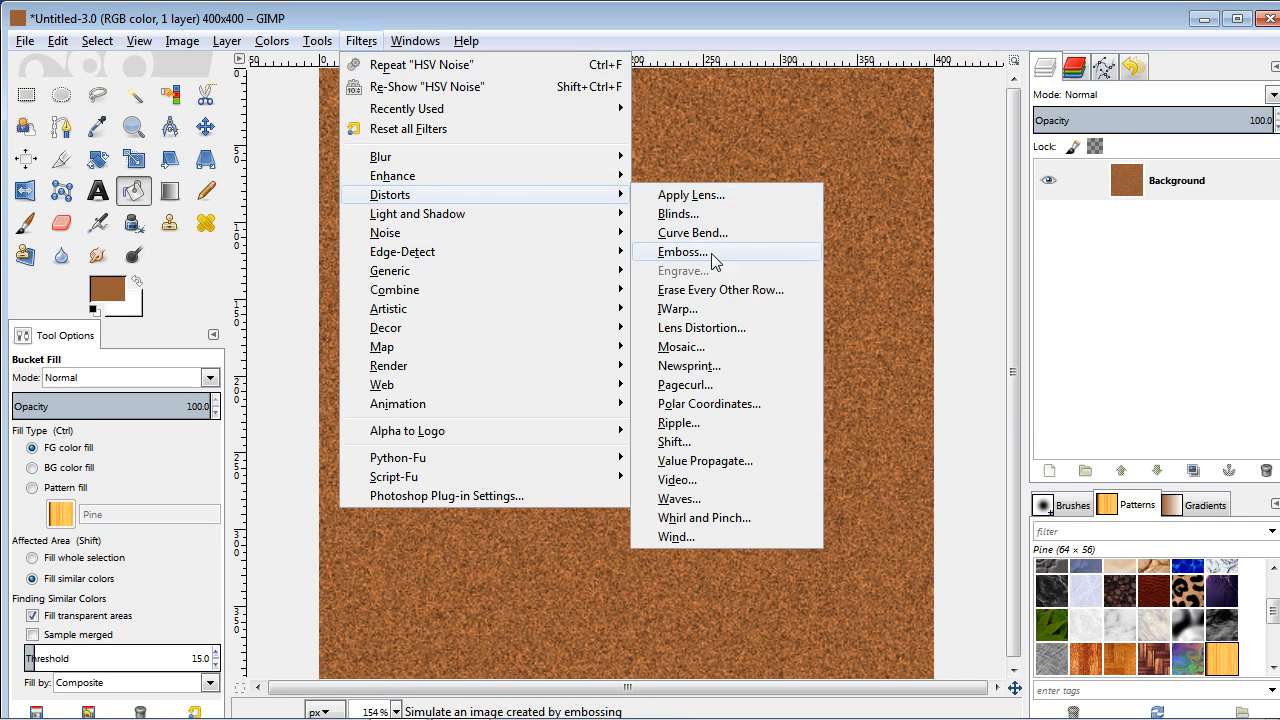
pyautogui.click(676, 537)
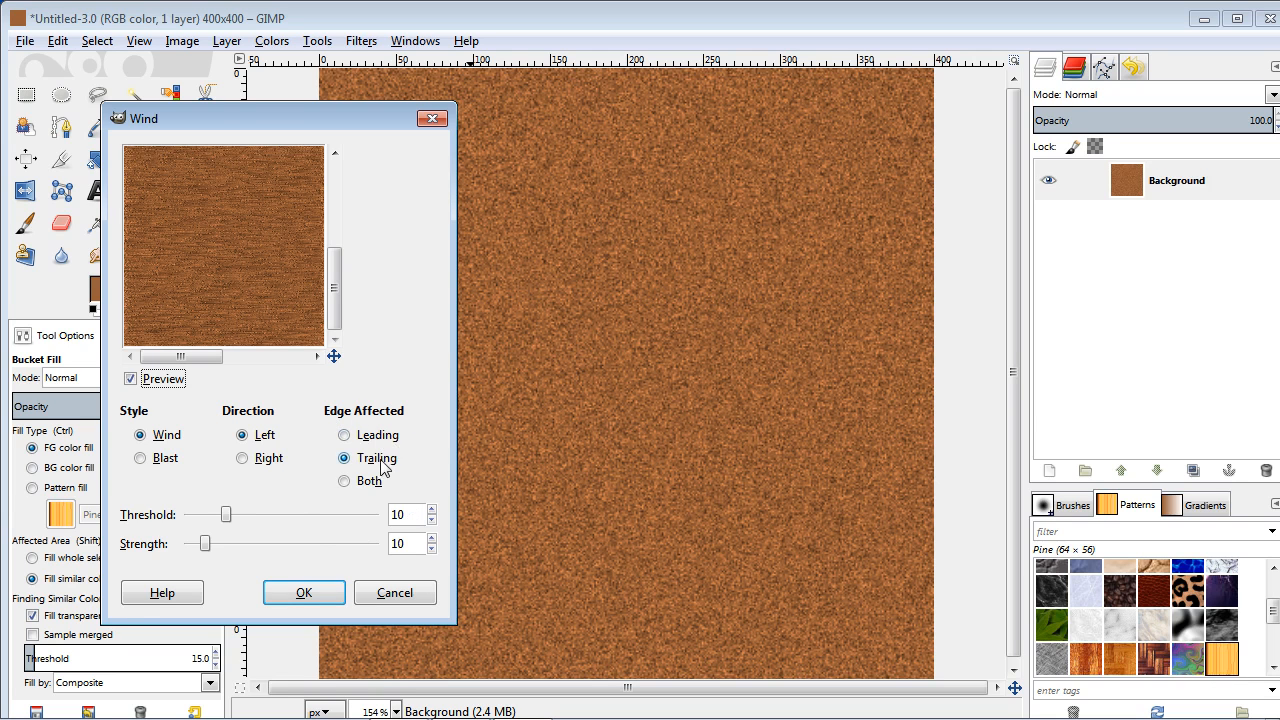
pyautogui.click(298, 594)
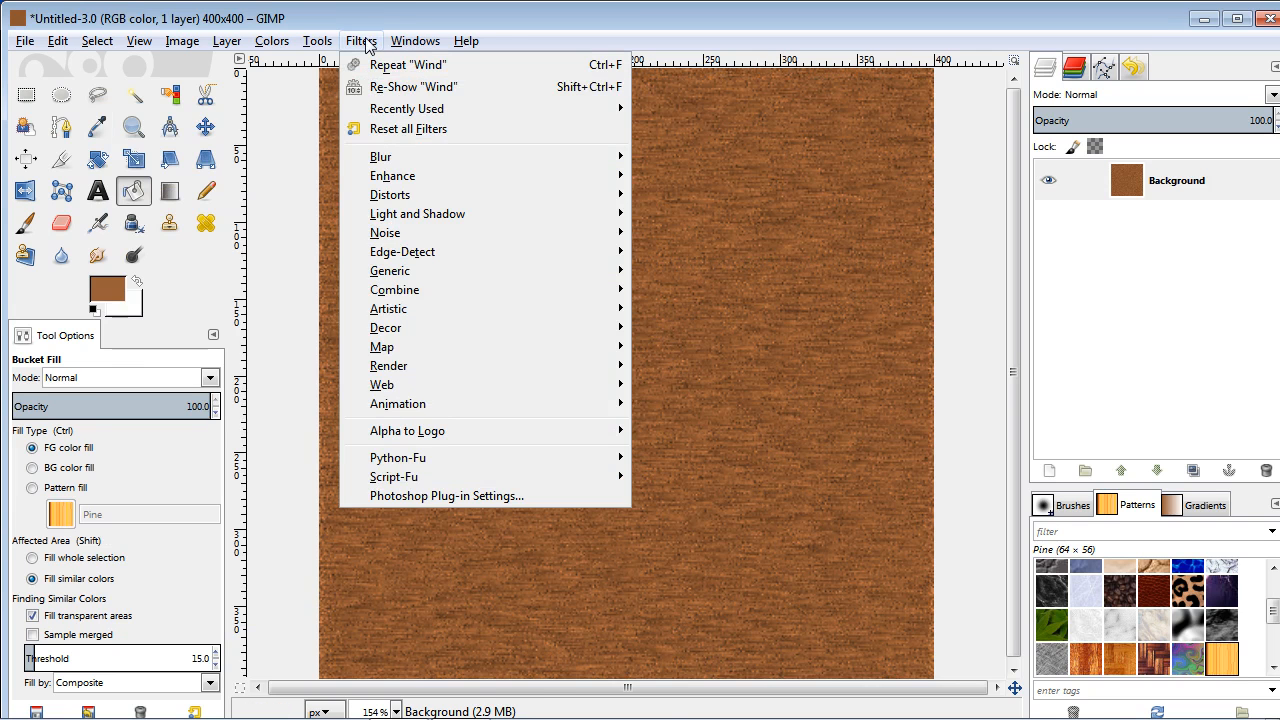
# Apply a Linear Motion Blur to the background with Length 37 and Angle 0.
pyautogui.moveTo(452, 163)
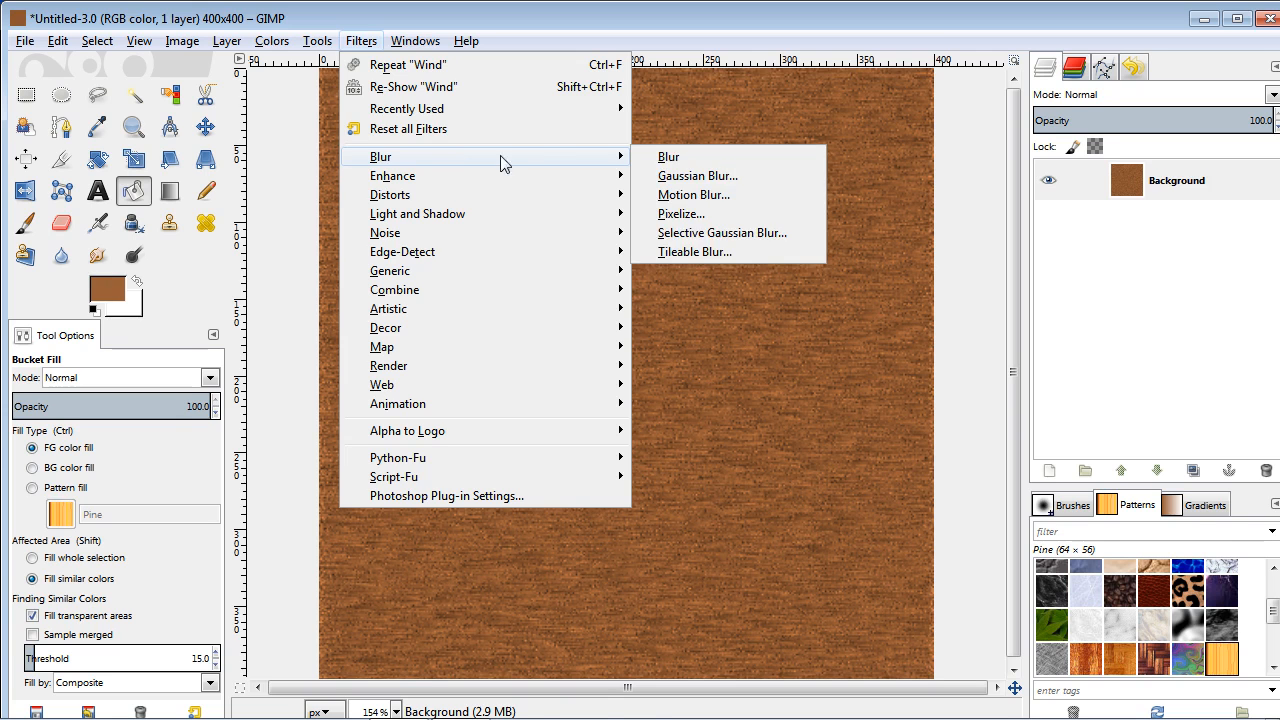
pyautogui.click(705, 195)
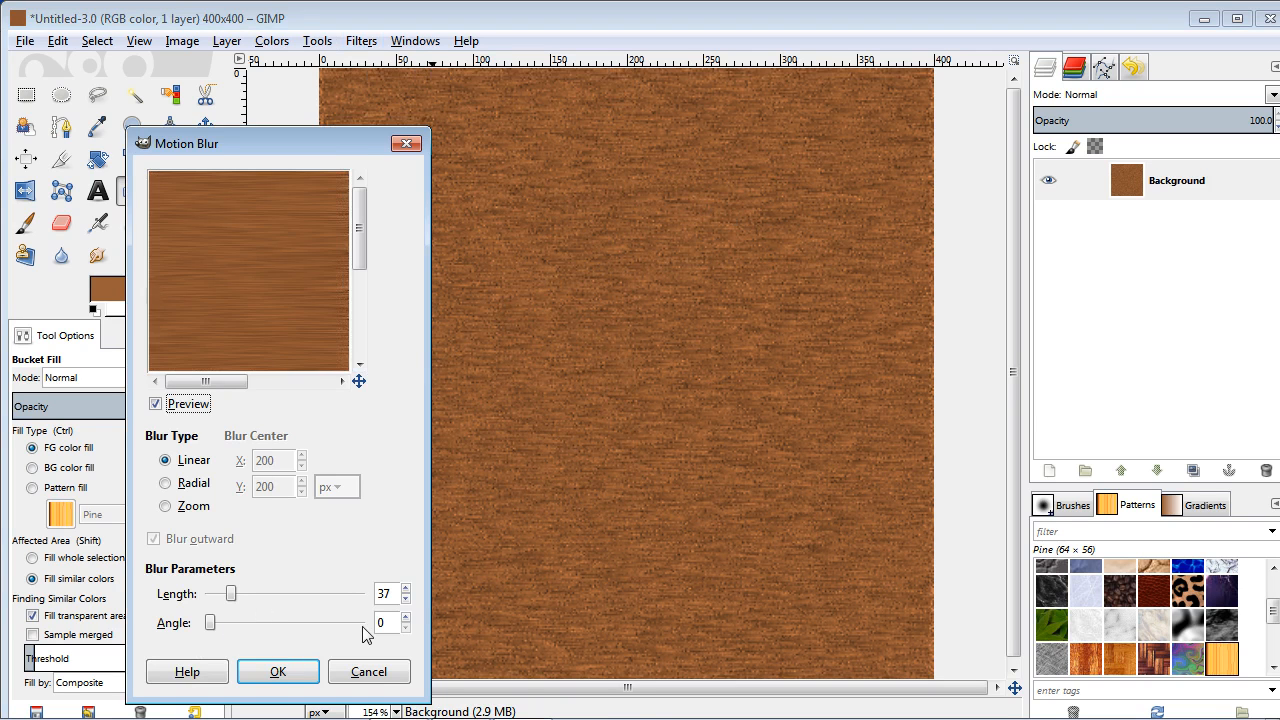
pyautogui.click(281, 672)
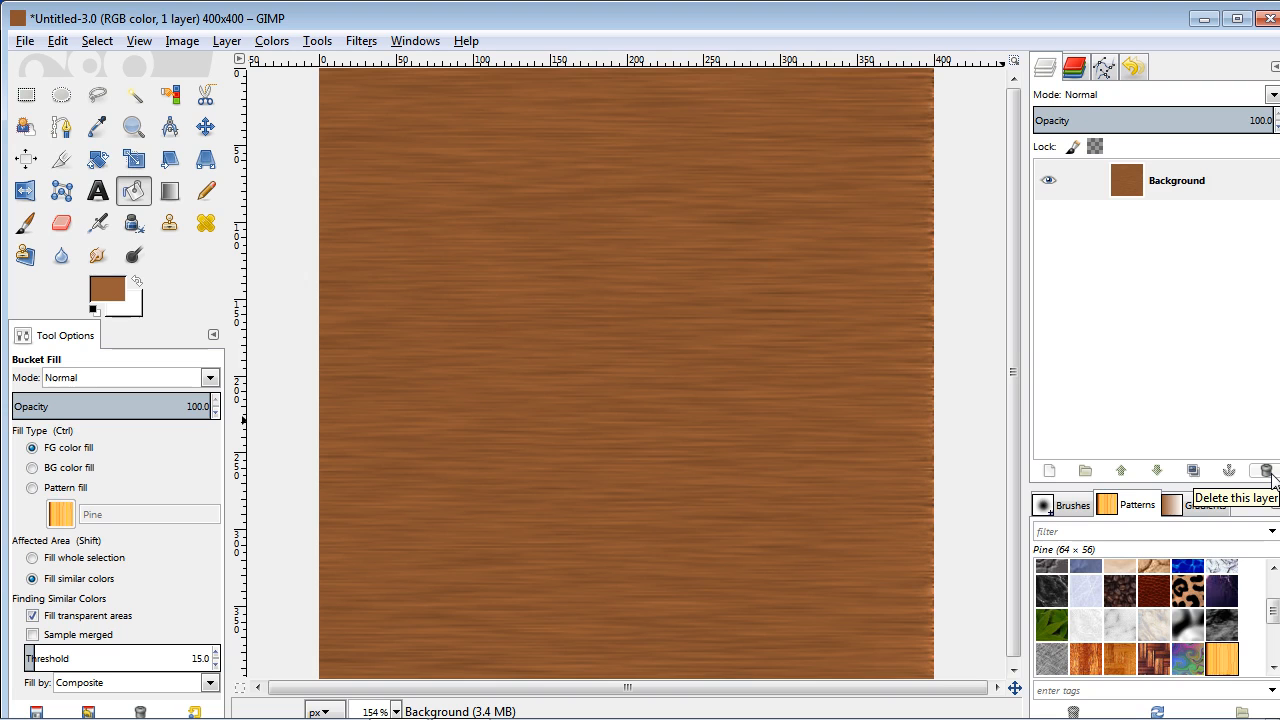
# Add a new 400 × 400 px layer with Transparency fill above the background.
pyautogui.rightClick(1228, 178)
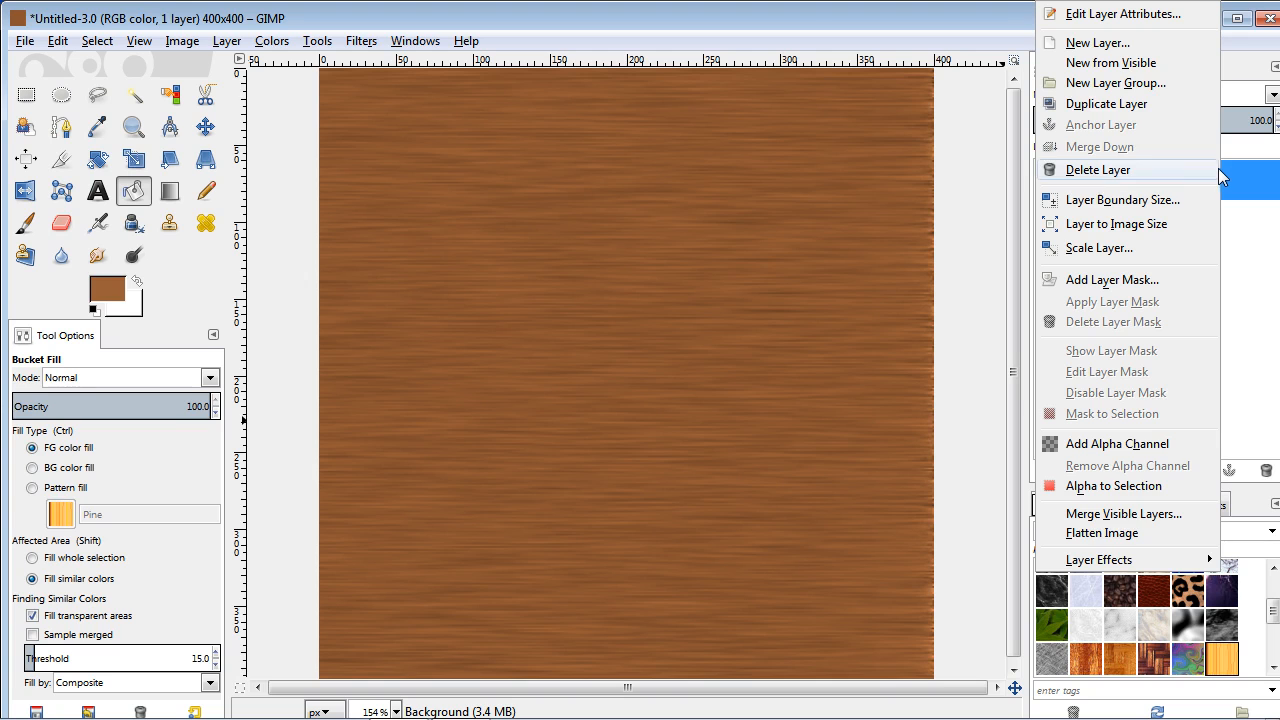
pyautogui.click(839, 14)
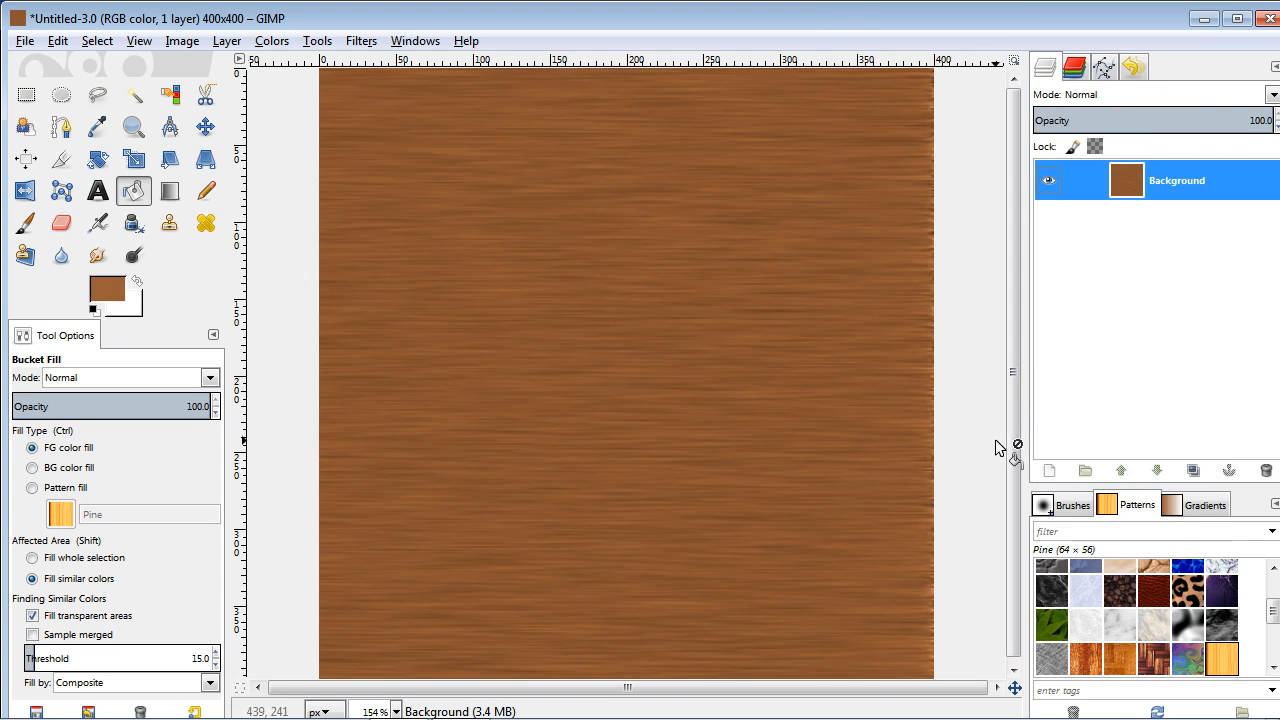
pyautogui.click(1051, 474)
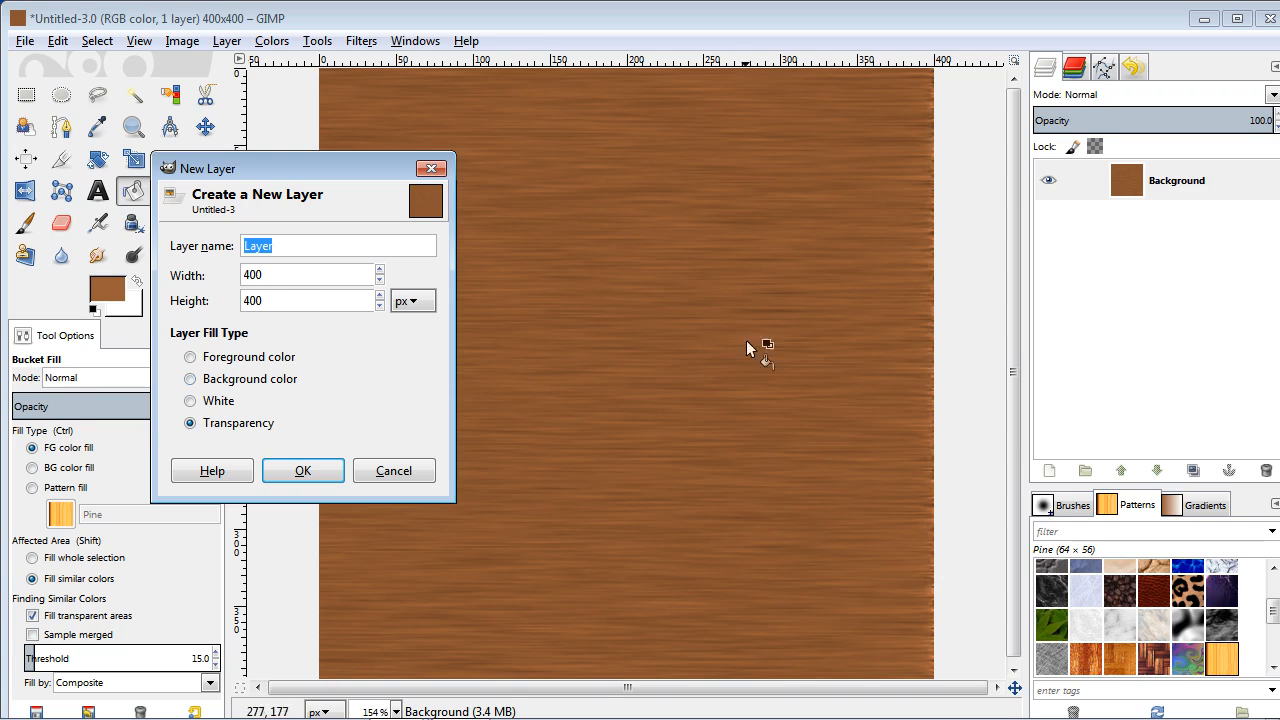
pyautogui.click(303, 471)
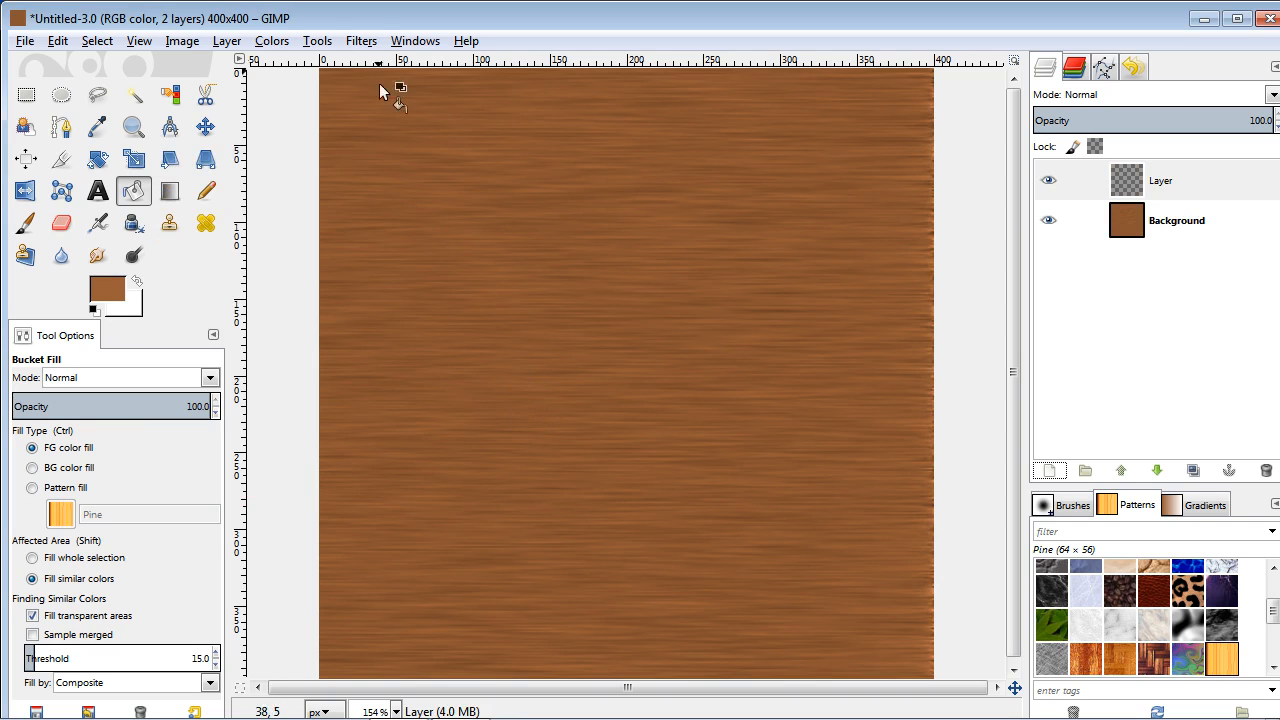
# Render Solid Noise on the new layer with Detail 1, X size 1.0 and Y size 11.5.
pyautogui.click(368, 41)
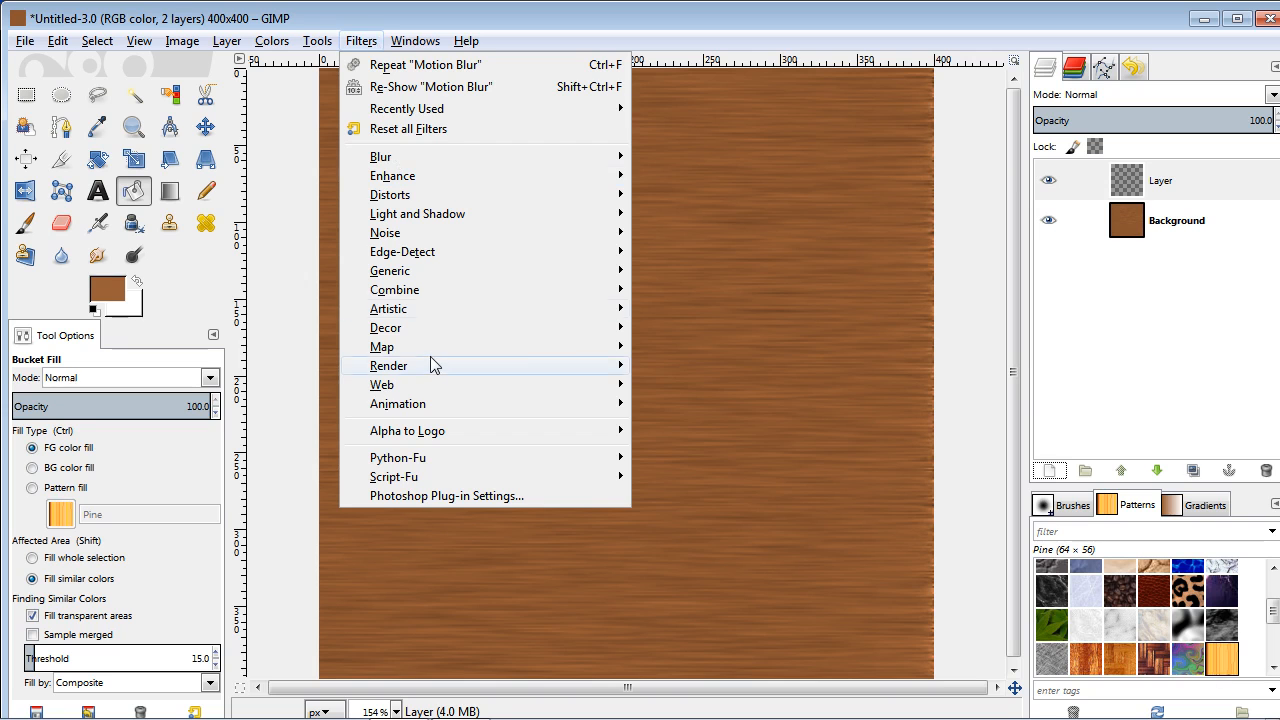
pyautogui.moveTo(435, 371)
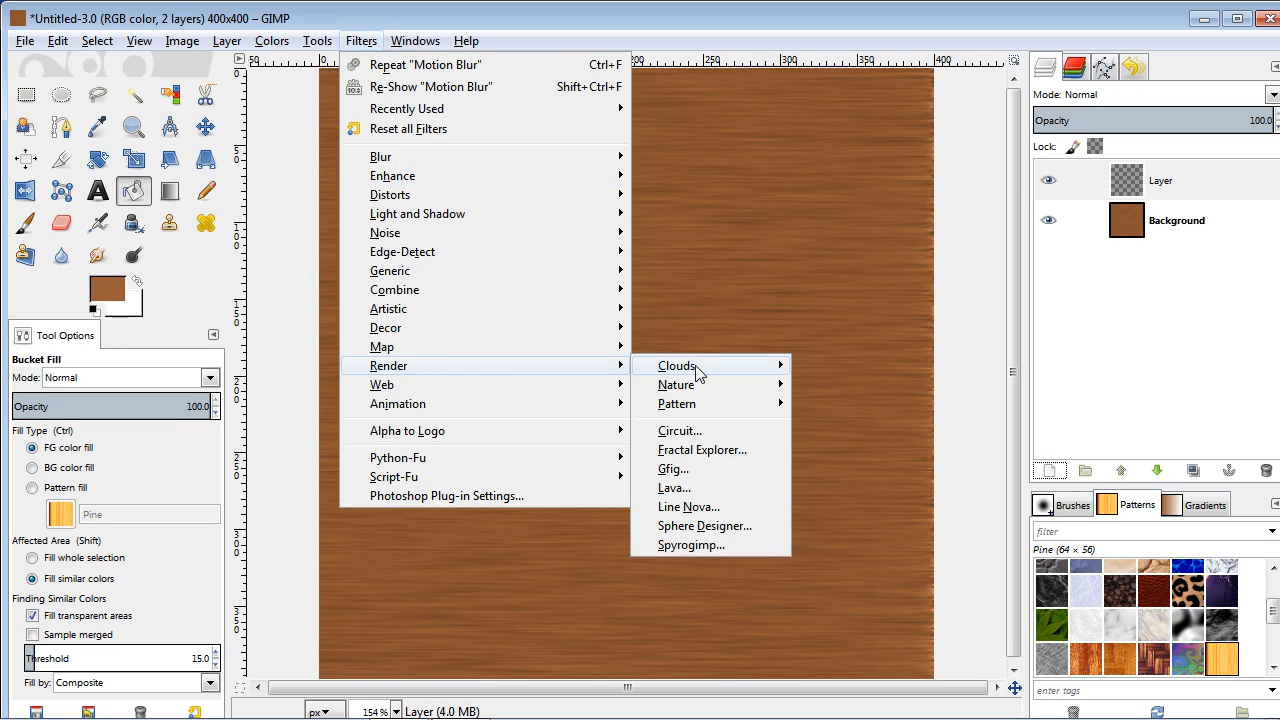
pyautogui.moveTo(703, 371)
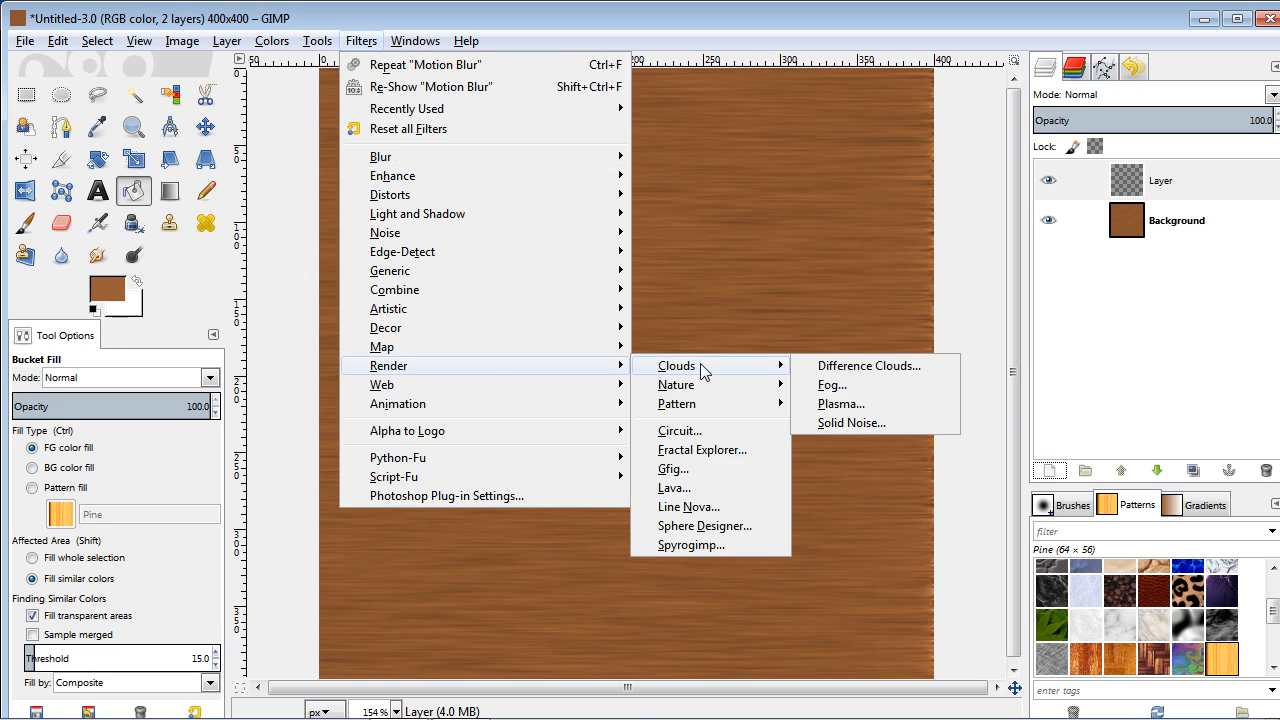
pyautogui.click(848, 423)
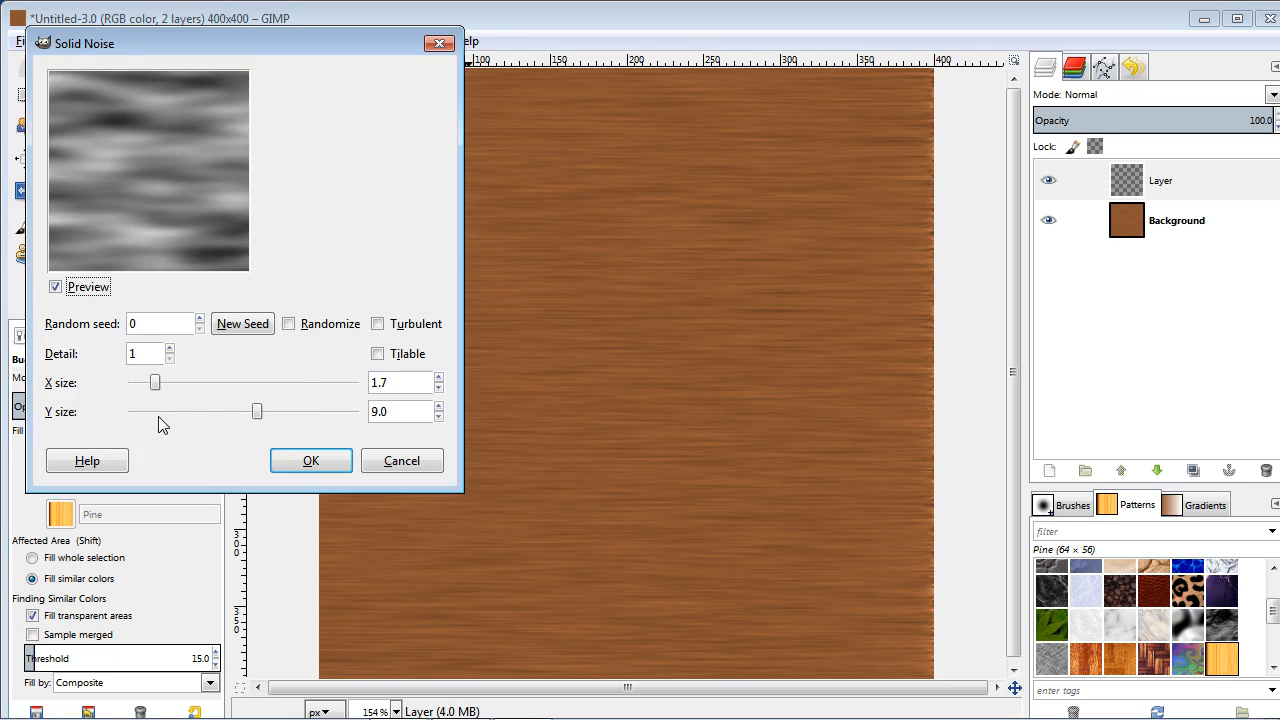
pyautogui.moveTo(160, 382); pyautogui.dragTo(147, 390)
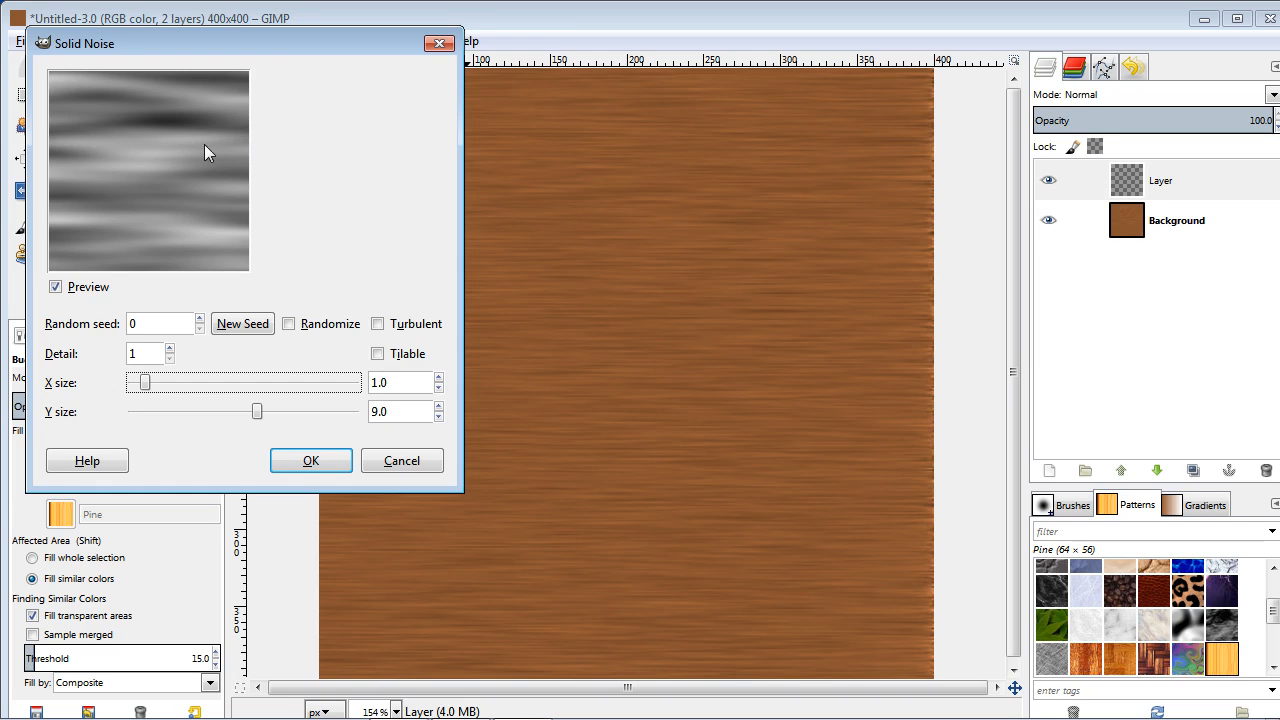
pyautogui.moveTo(262, 418); pyautogui.dragTo(292, 420)
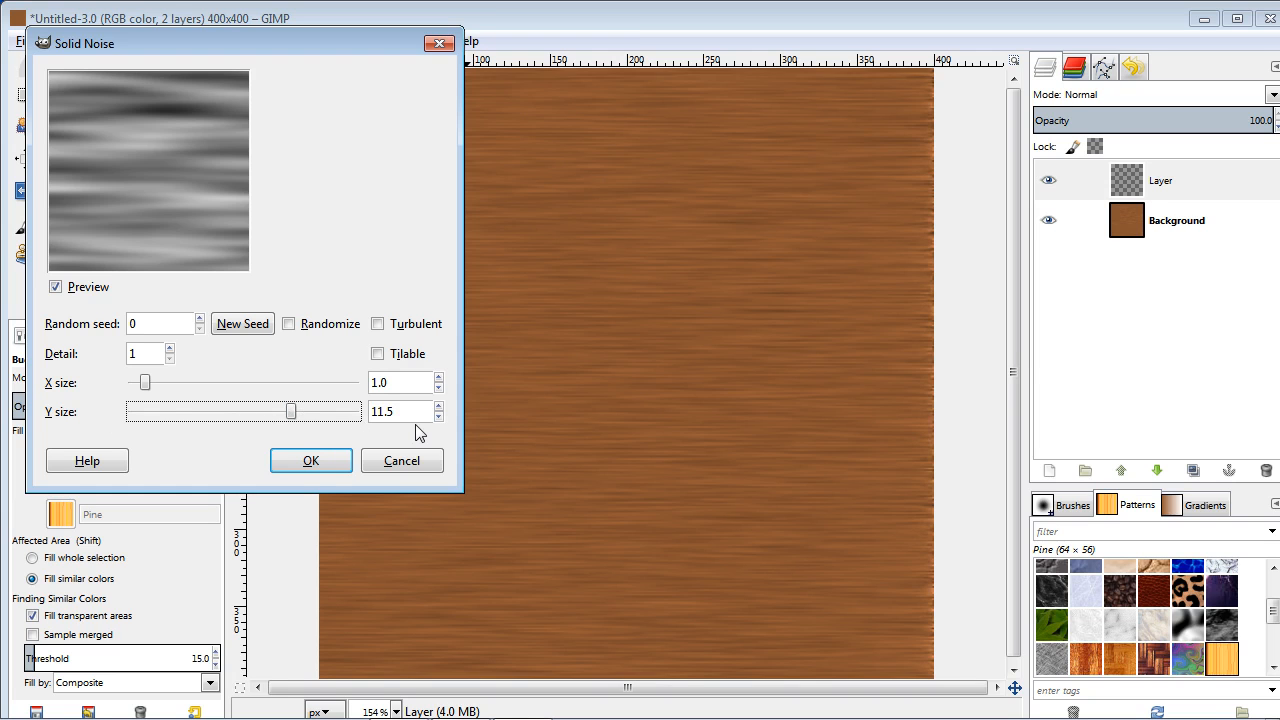
pyautogui.click(316, 465)
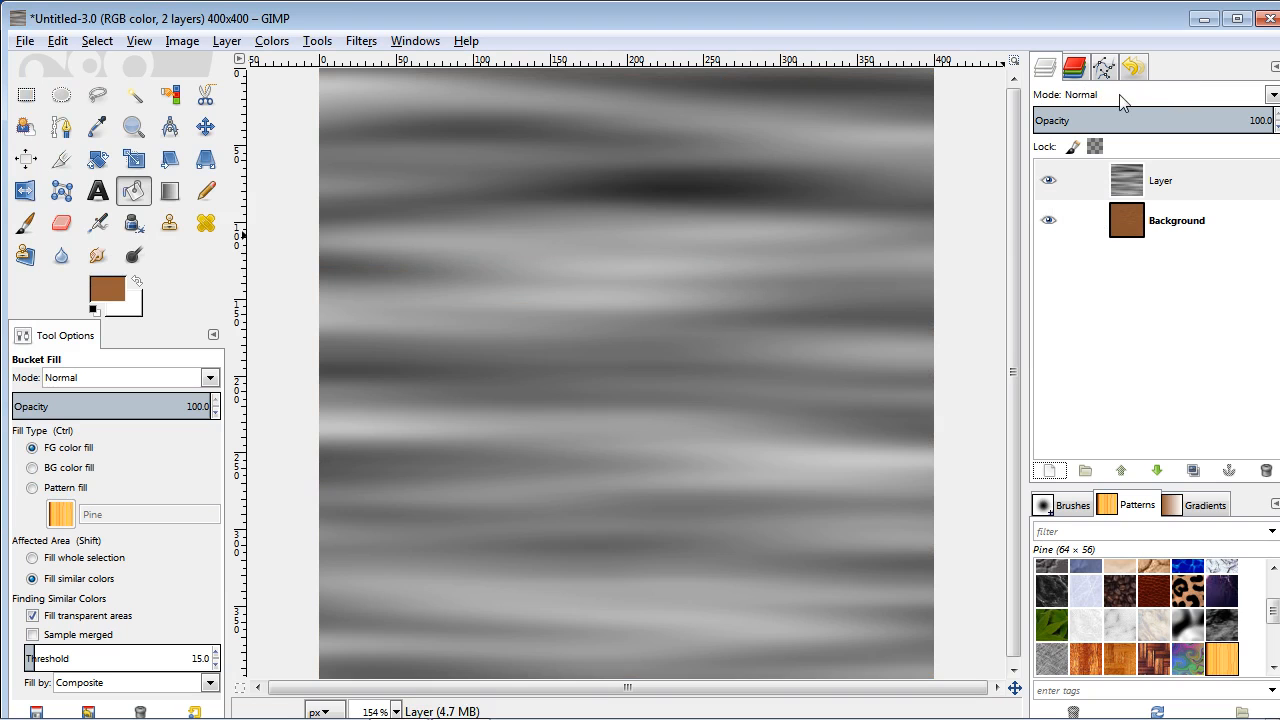
# Blend the noise layer in Overlay mode and merge it down into the background.
pyautogui.click(1145, 95)
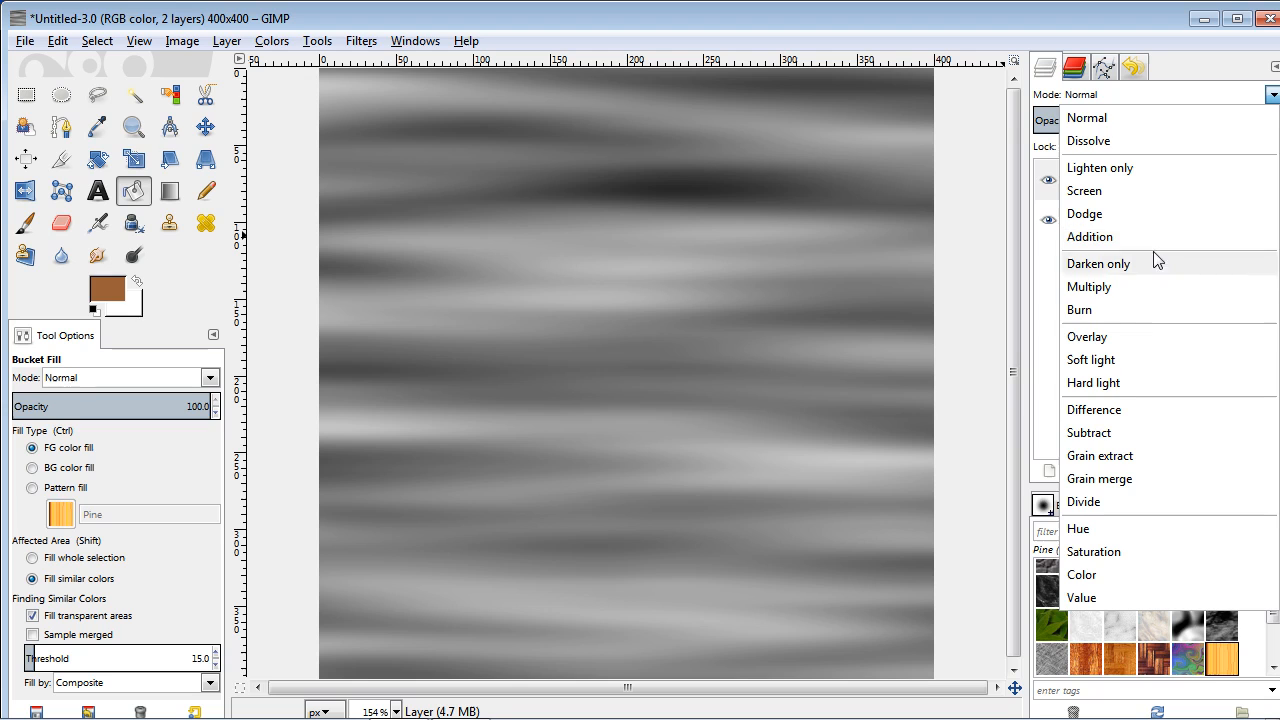
pyautogui.click(1135, 338)
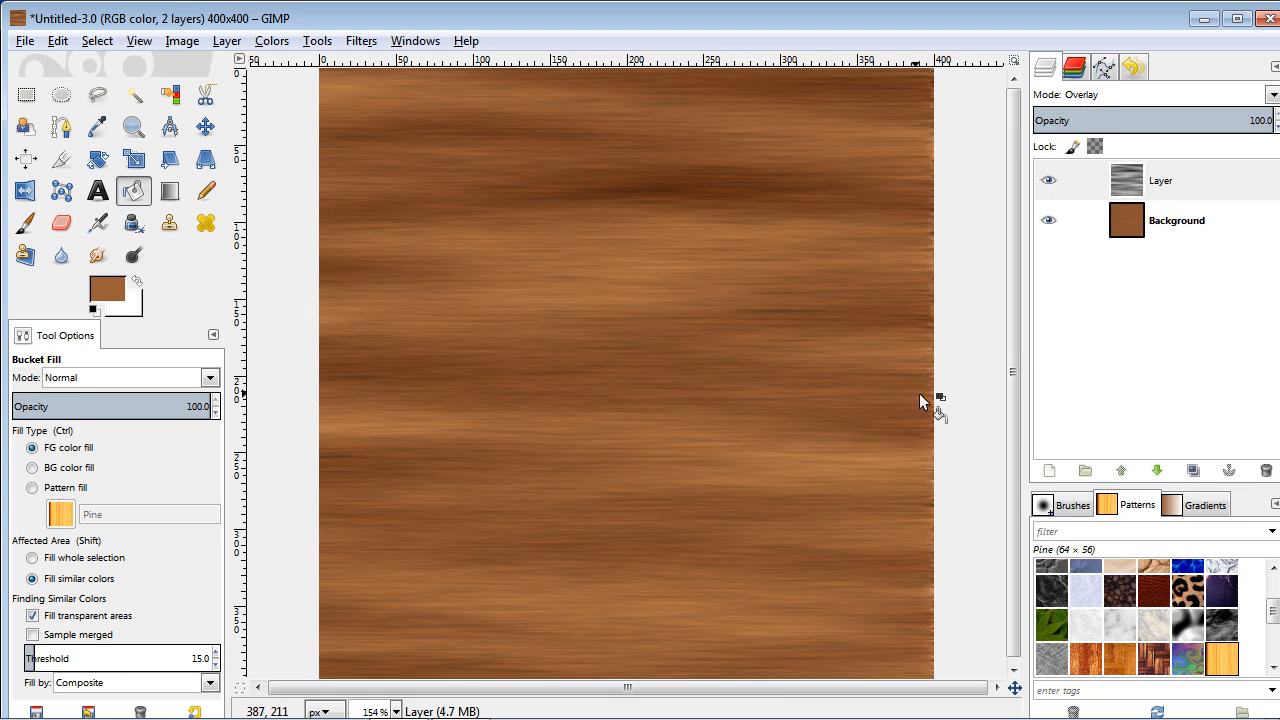
pyautogui.rightClick(1202, 186)
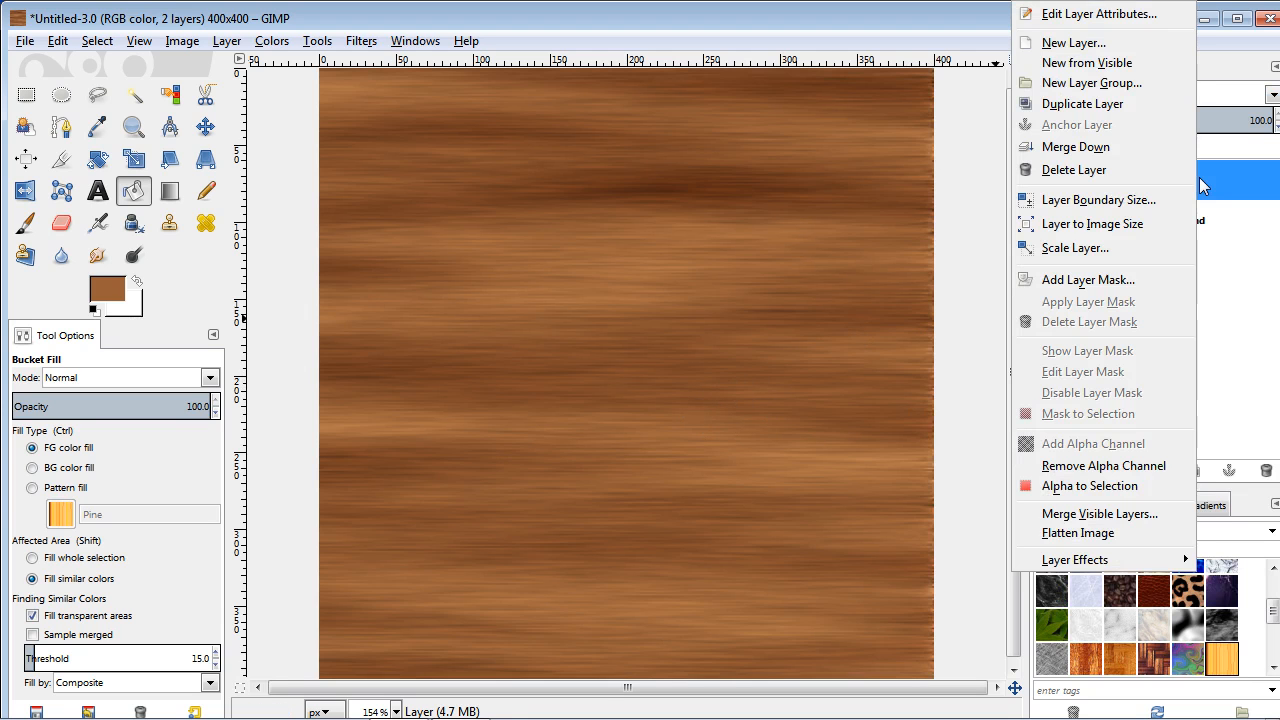
pyautogui.click(1130, 144)
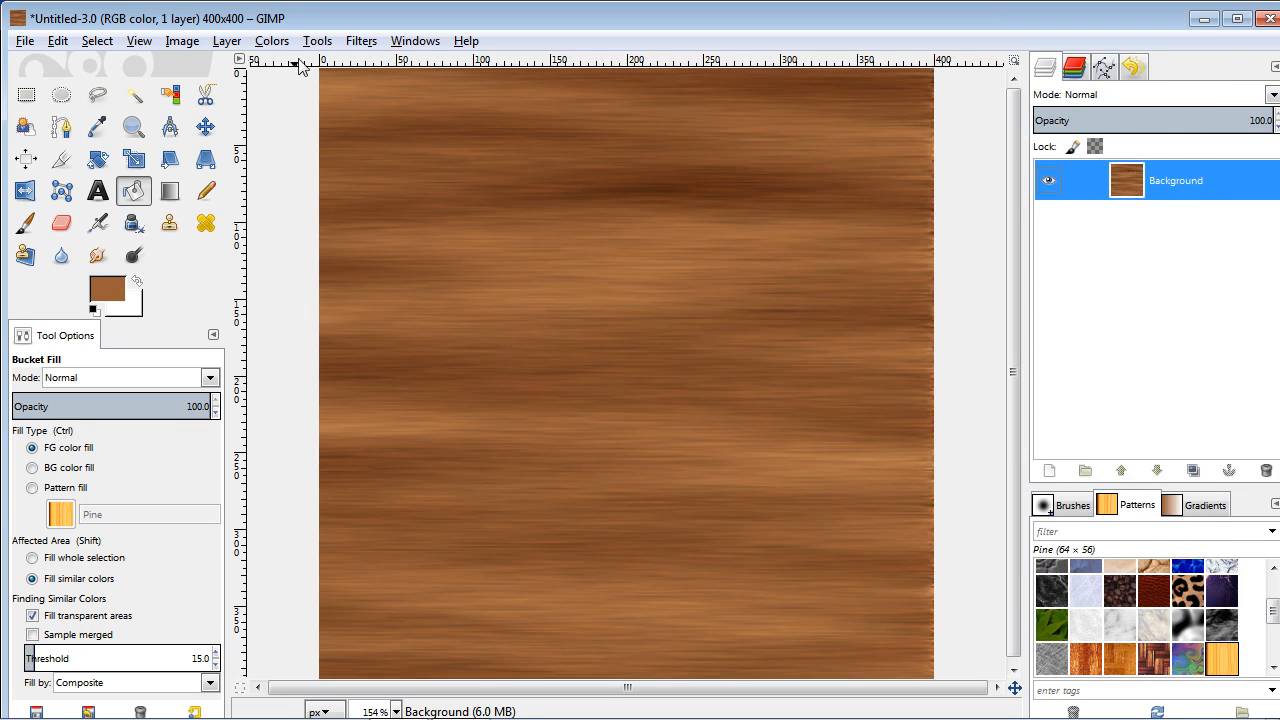
# Darken the wood's midtones slightly with a Levels adjustment on the Value channel.
pyautogui.click(272, 41)
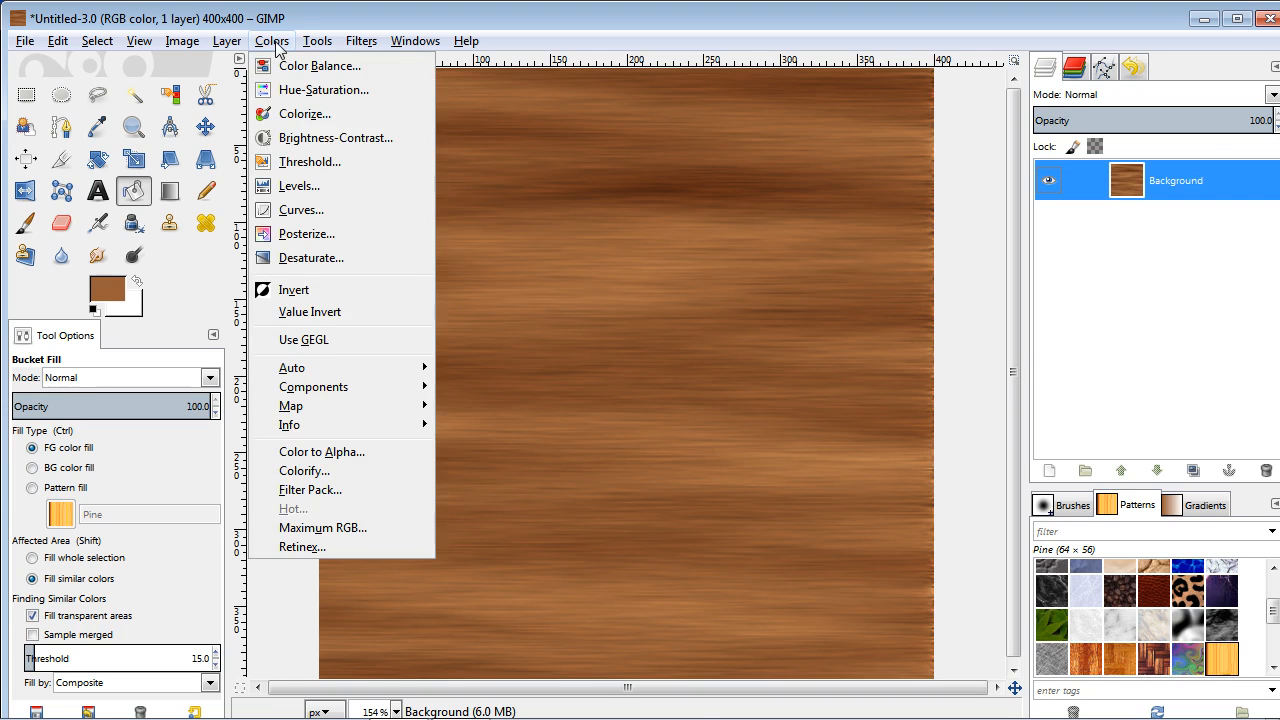
pyautogui.click(330, 186)
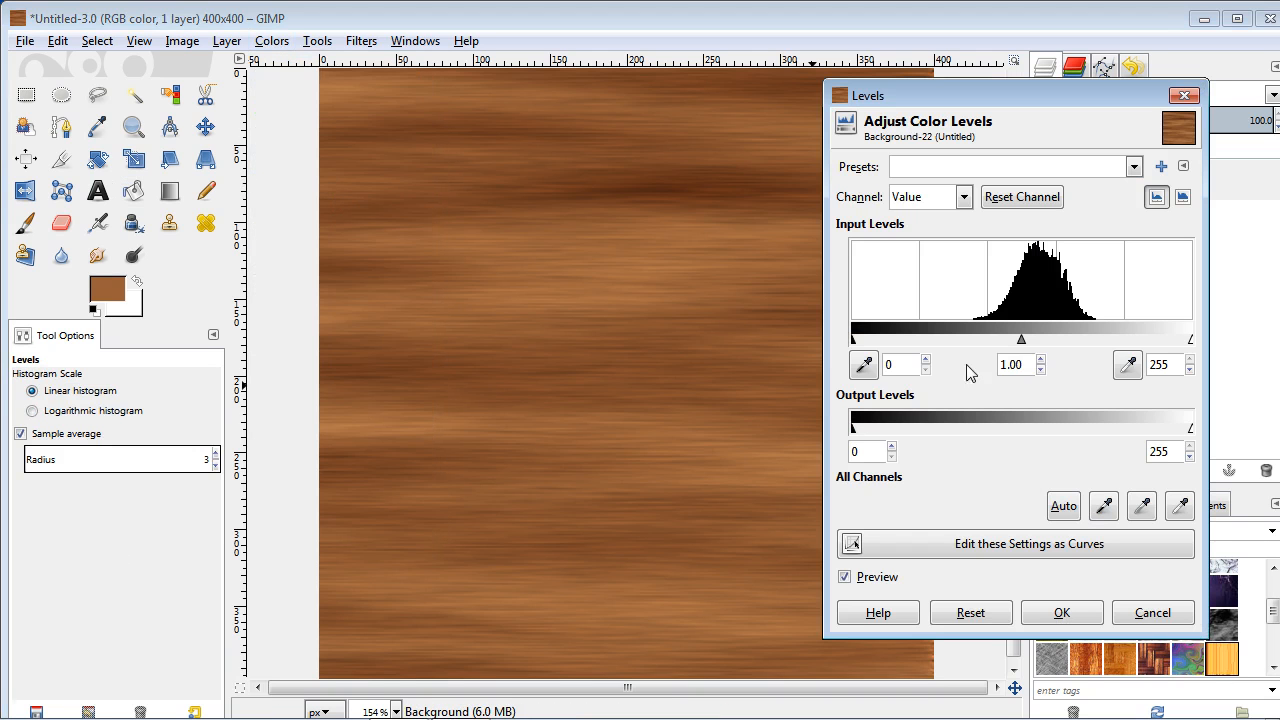
pyautogui.moveTo(1025, 343)
pyautogui.mouseDown()
pyautogui.moveTo(1000, 343)
pyautogui.moveTo(1030, 345)
pyautogui.mouseUp()
pyautogui.click(1048, 612)
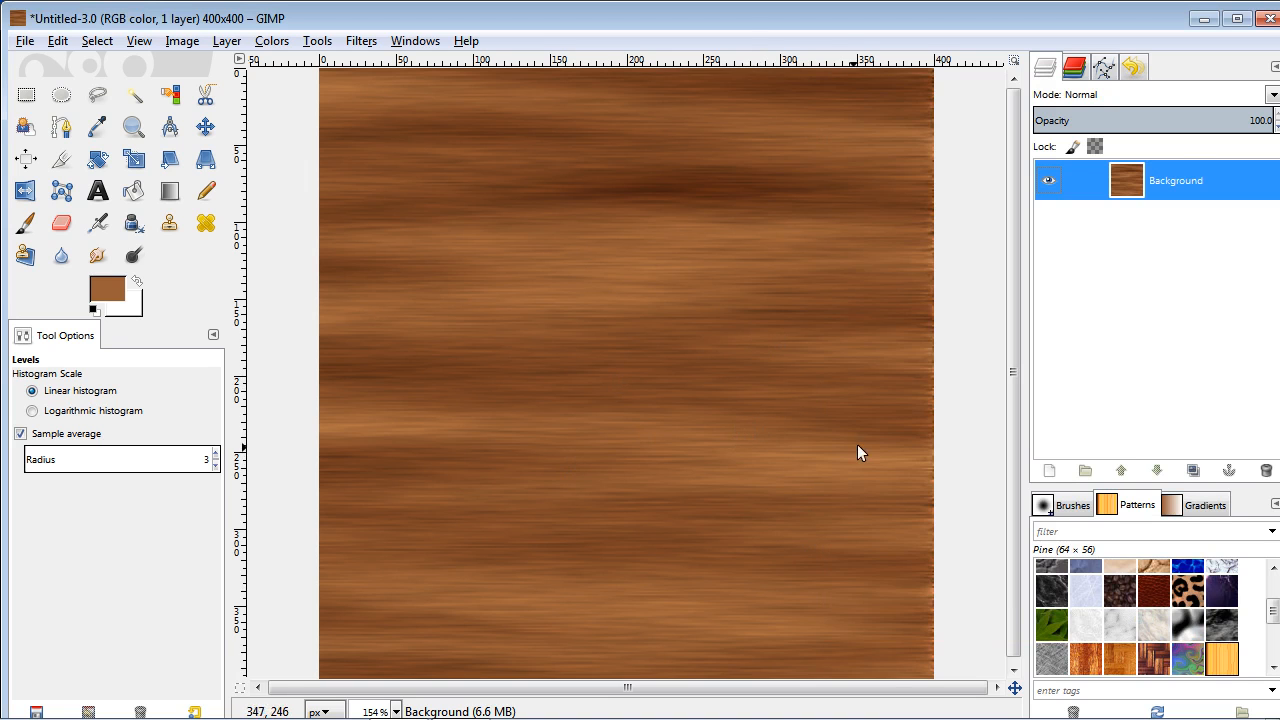
# Add a new 400 × 400 px transparent layer and choose the Paintbrush with black (000000) as foreground color.
pyautogui.click(1047, 472)
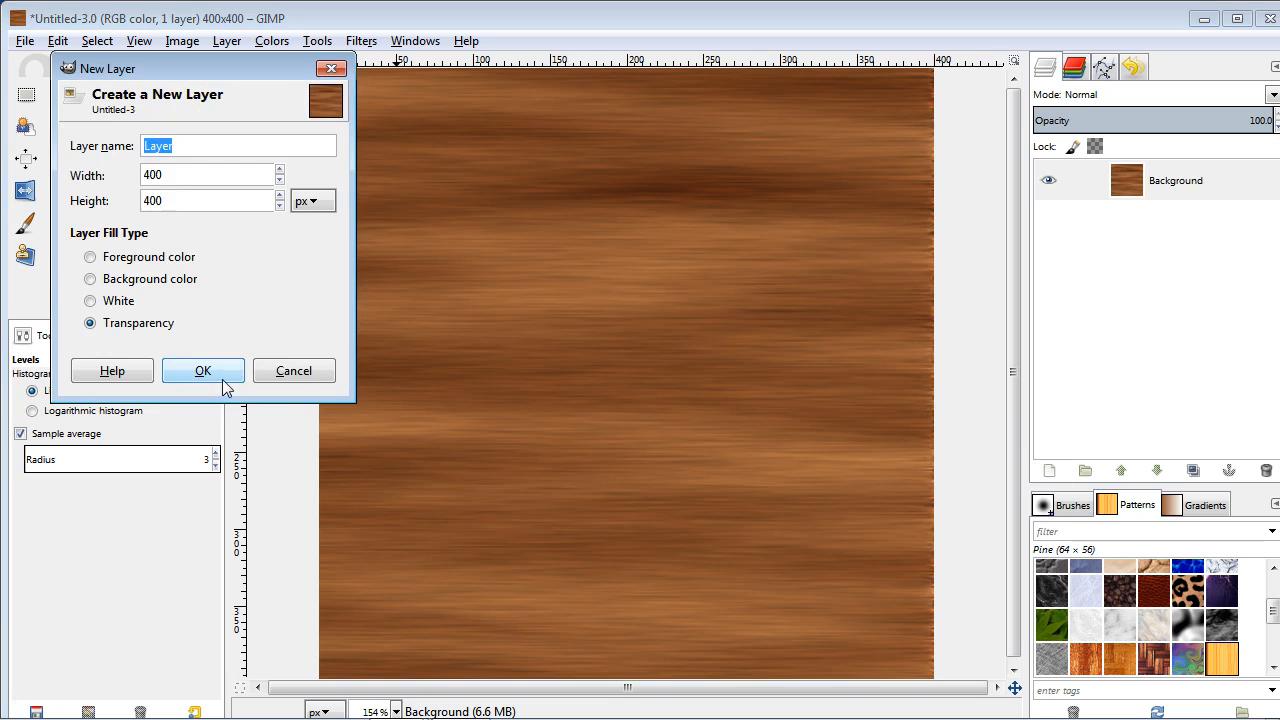
pyautogui.click(224, 381)
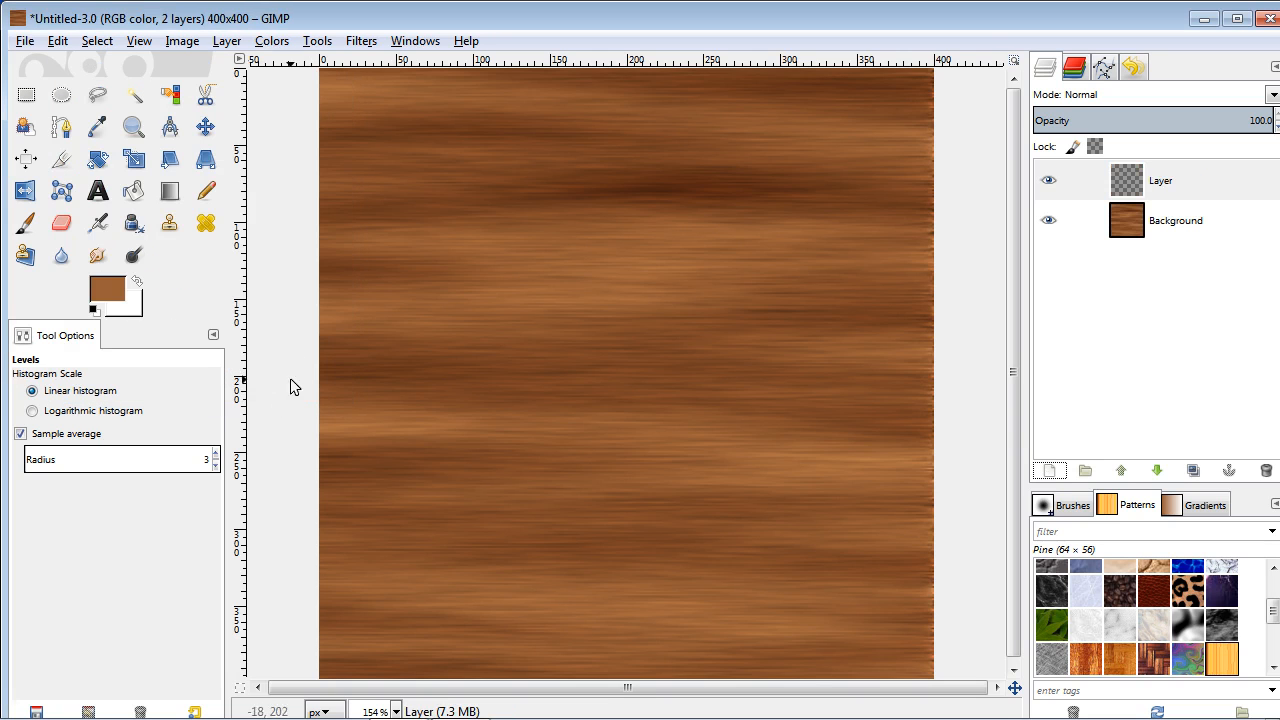
pyautogui.click(26, 224)
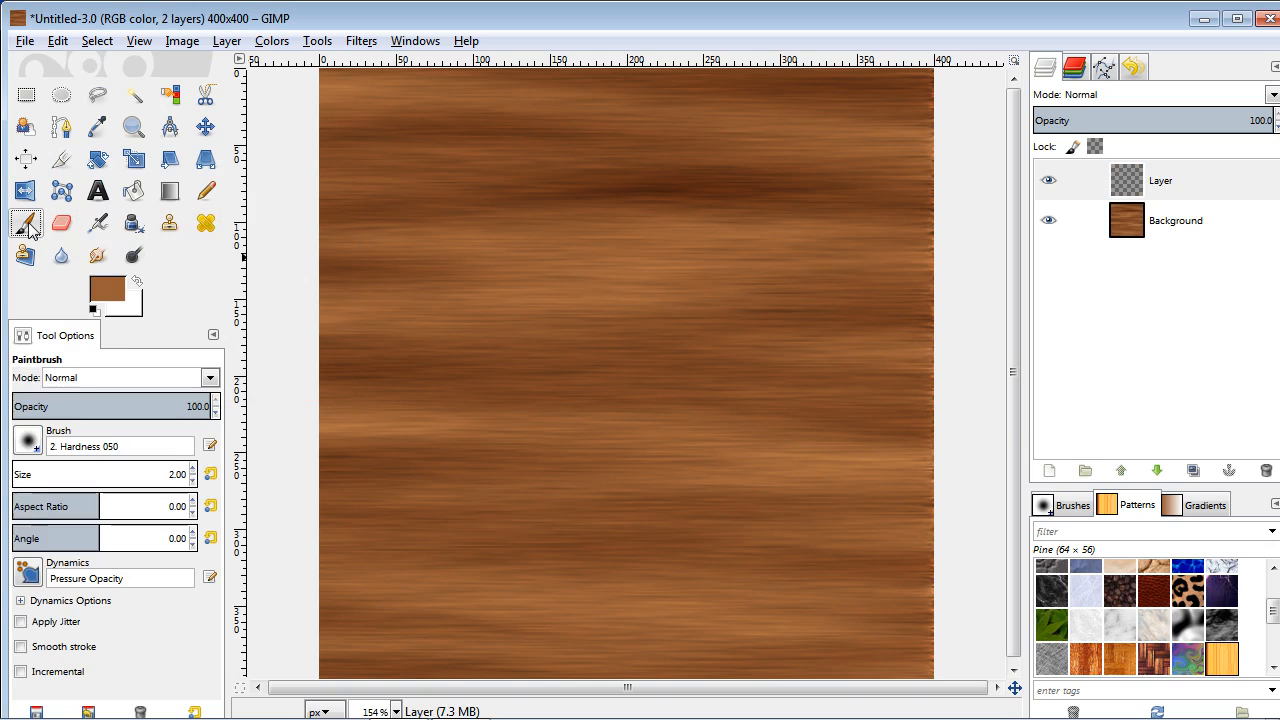
pyautogui.click(108, 290)
pyautogui.moveTo(460, 292); pyautogui.dragTo(361, 230)
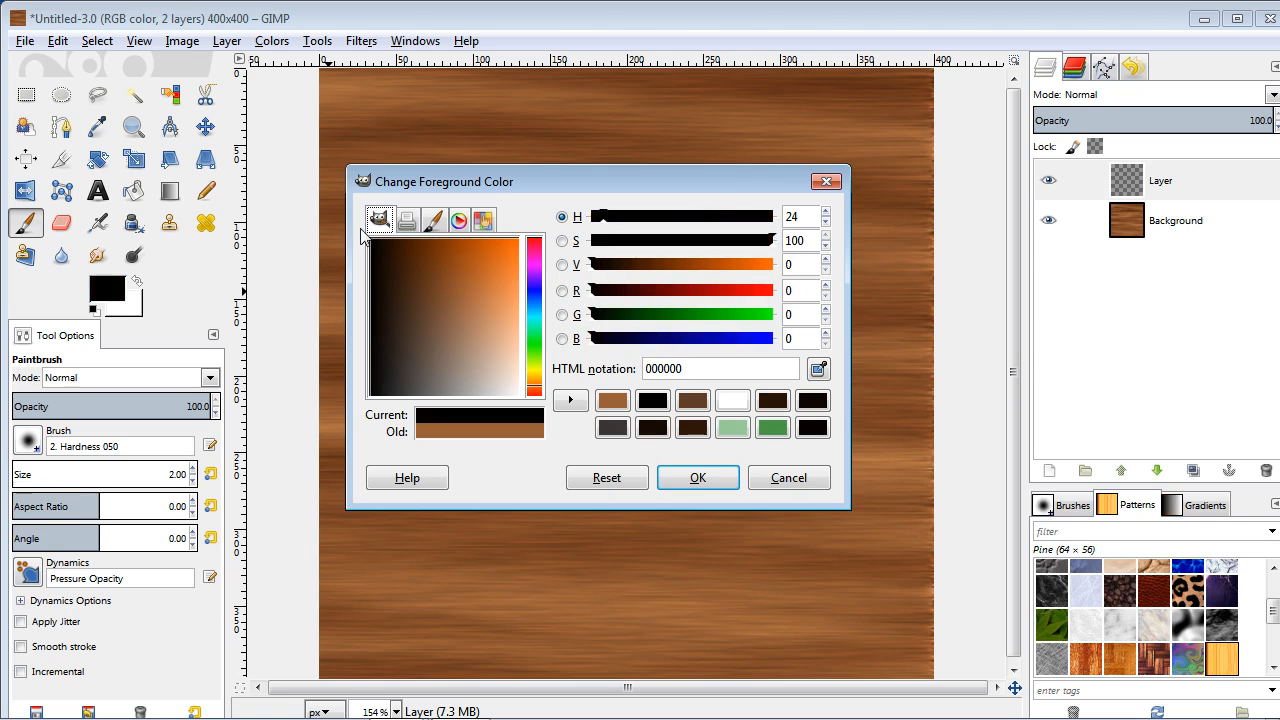
pyautogui.click(694, 479)
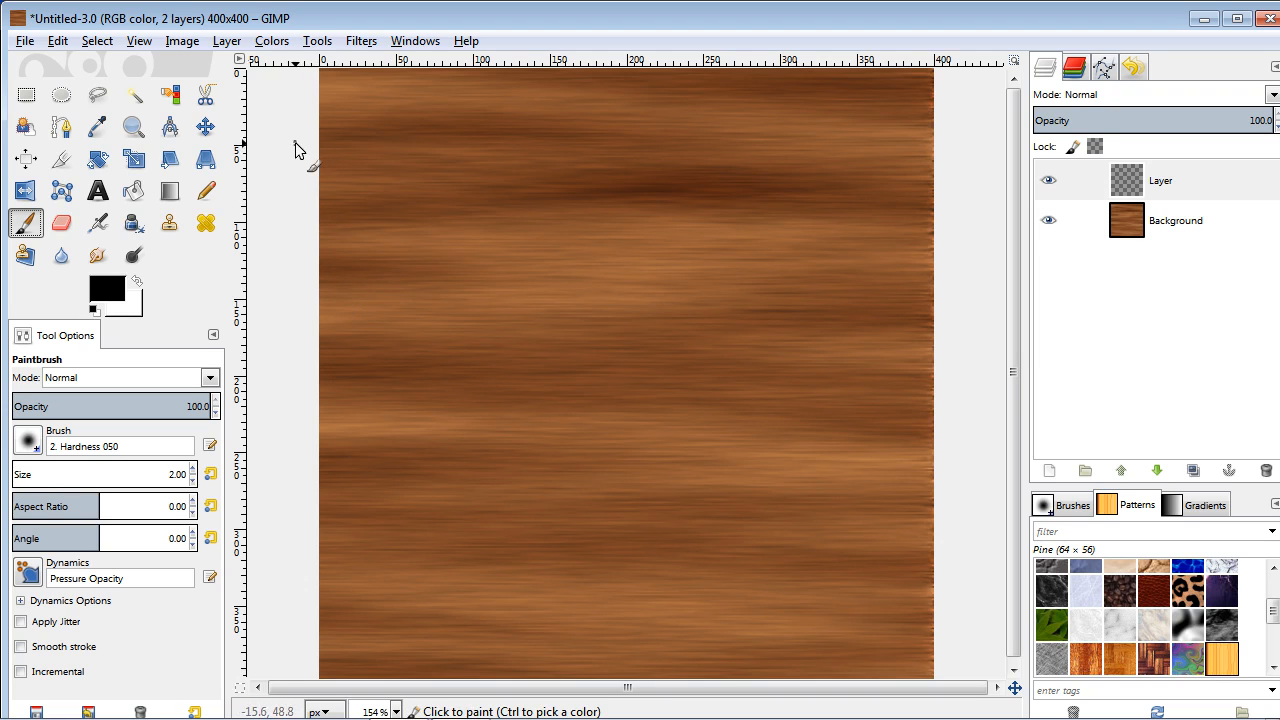
# Paint thin, wavy black grain lines across the whole layer and a dense scribble near its center, with brush size 2.00.
pyautogui.moveTo(346, 142); pyautogui.dragTo(800, 154)
pyautogui.moveTo(468, 214); pyautogui.dragTo(884, 233)
pyautogui.moveTo(388, 294); pyautogui.dragTo(934, 327)
pyautogui.moveTo(410, 399); pyautogui.dragTo(934, 384)
pyautogui.moveTo(458, 474); pyautogui.dragTo(934, 494)
pyautogui.moveTo(458, 537)
pyautogui.mouseDown()
pyautogui.moveTo(980, 546)
pyautogui.moveTo(934, 547)
pyautogui.mouseUp()
pyautogui.moveTo(802, 592); pyautogui.dragTo(186, 610)
pyautogui.moveTo(868, 607); pyautogui.dragTo(249, 652)
pyautogui.moveTo(780, 448); pyautogui.dragTo(272, 446)
pyautogui.moveTo(772, 348); pyautogui.dragTo(312, 377)
pyautogui.moveTo(802, 268); pyautogui.dragTo(266, 284)
pyautogui.moveTo(443, 98); pyautogui.dragTo(930, 91)
pyautogui.moveTo(388, 133); pyautogui.dragTo(934, 135)
pyautogui.moveTo(420, 190); pyautogui.dragTo(934, 192)
pyautogui.moveTo(412, 270); pyautogui.dragTo(934, 298)
pyautogui.moveTo(404, 331); pyautogui.dragTo(960, 345)
pyautogui.moveTo(496, 463); pyautogui.dragTo(320, 484)
pyautogui.moveTo(540, 551); pyautogui.dragTo(320, 566)
pyautogui.moveTo(762, 382)
pyautogui.mouseDown()
pyautogui.moveTo(784, 415)
pyautogui.moveTo(798, 399)
pyautogui.moveTo(670, 416)
pyautogui.moveTo(741, 410)
pyautogui.moveTo(676, 462)
pyautogui.moveTo(564, 431)
pyautogui.moveTo(688, 447)
pyautogui.moveTo(716, 426)
pyautogui.moveTo(659, 411)
pyautogui.mouseUp()
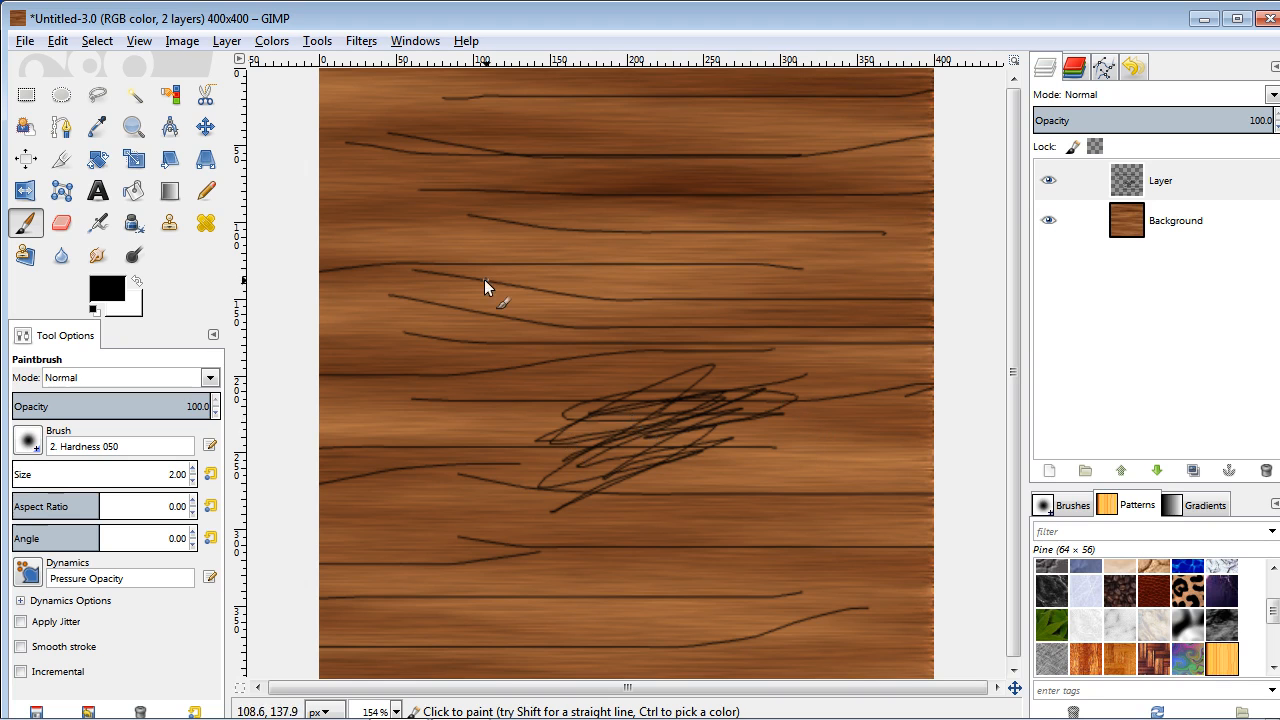
# Apply the Shift distortion to the painted lines horizontally with a shift amount of 106 px.
pyautogui.click(360, 42)
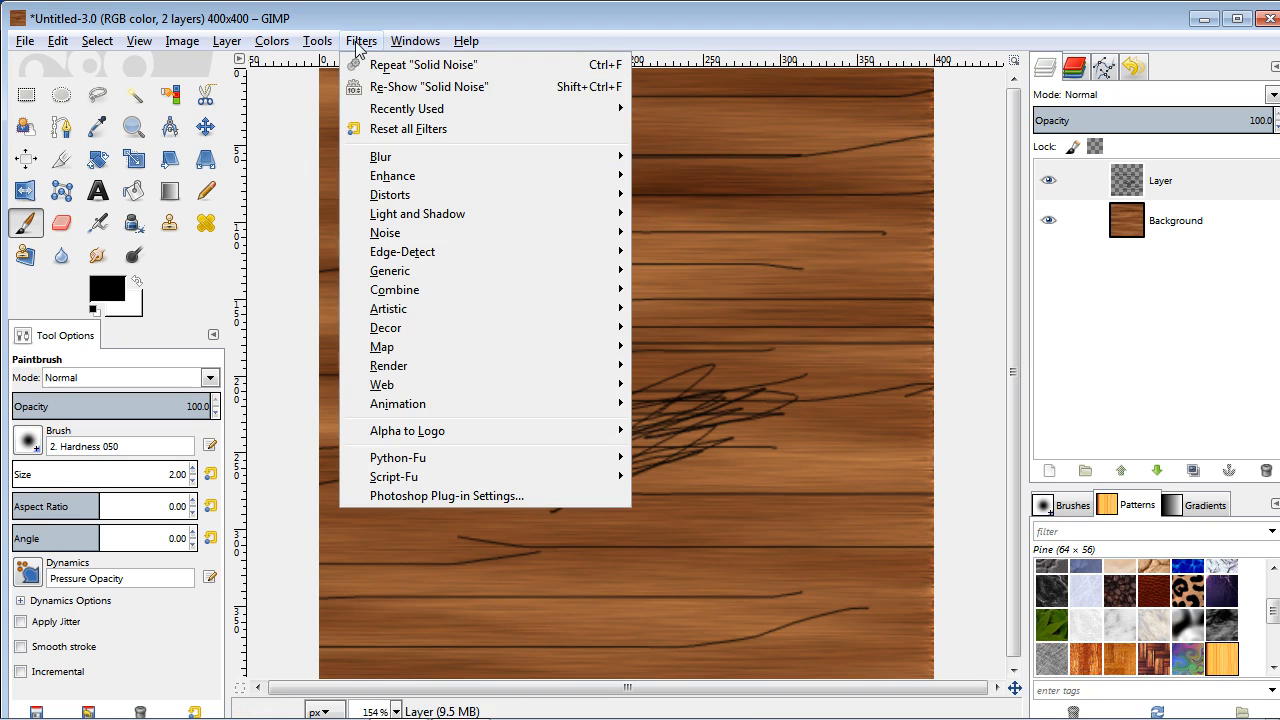
pyautogui.moveTo(450, 198)
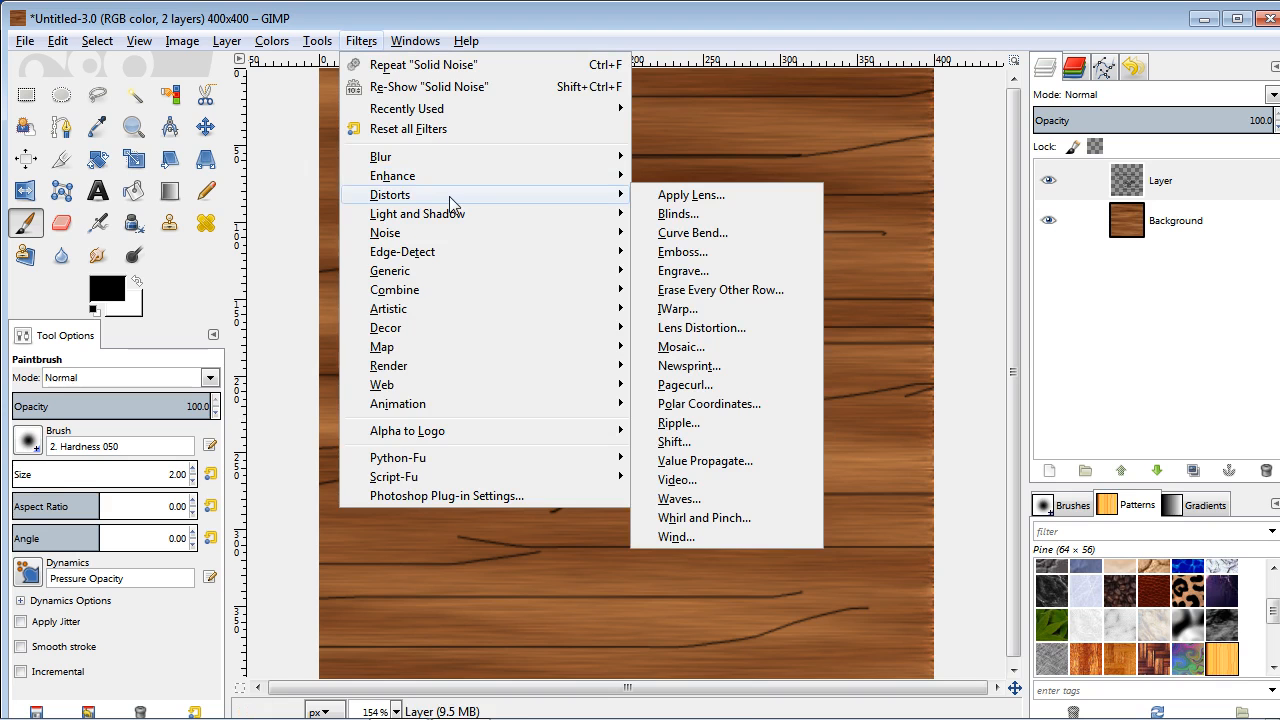
pyautogui.click(675, 442)
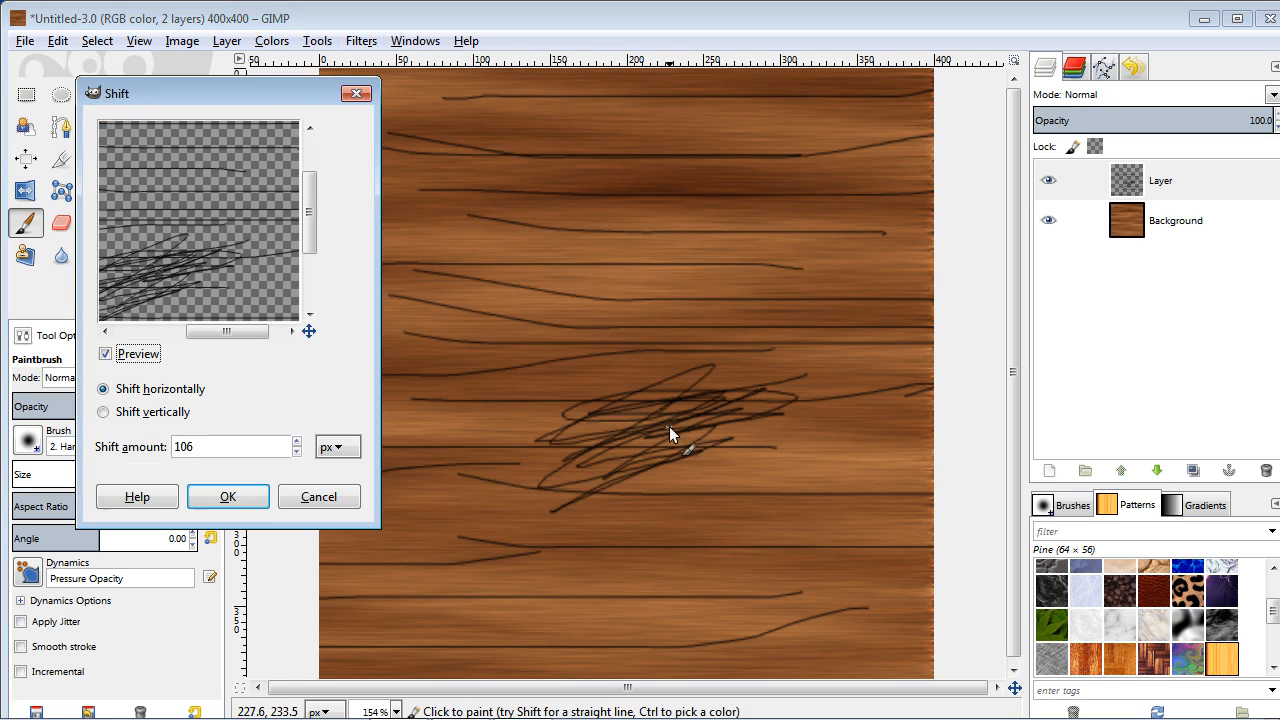
pyautogui.moveTo(281, 98); pyautogui.dragTo(573, 110)
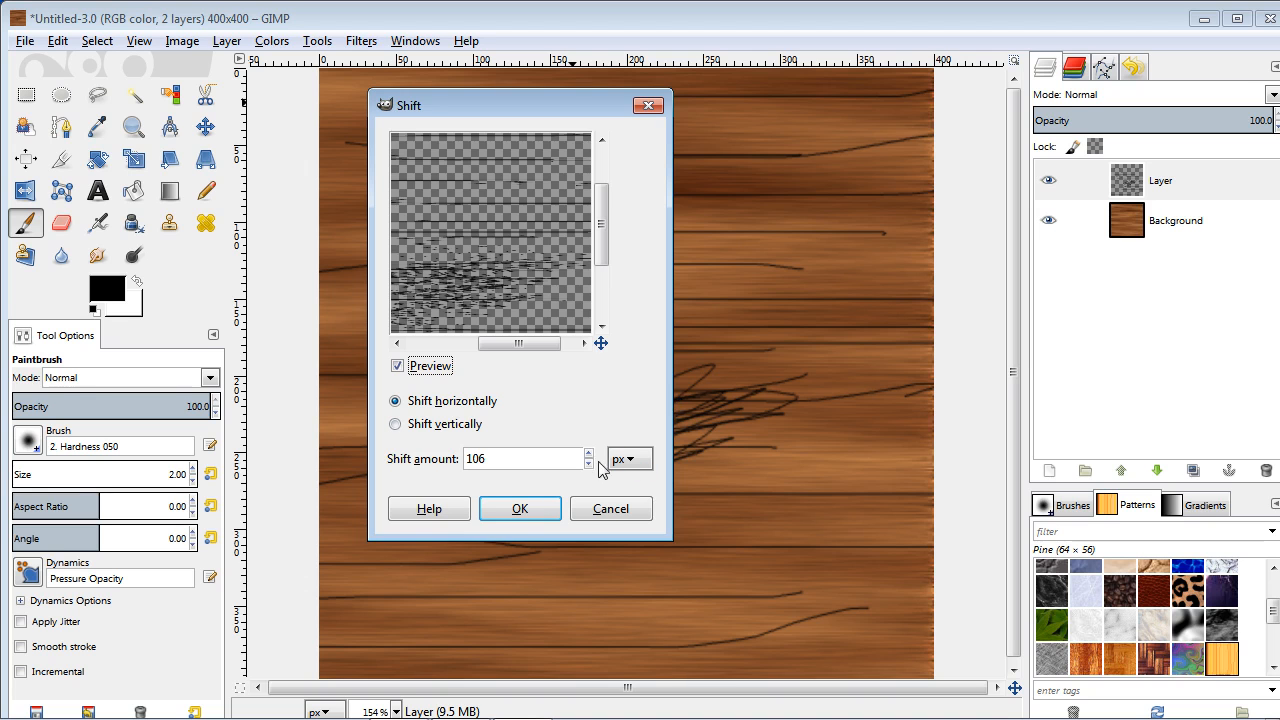
pyautogui.moveTo(537, 343)
pyautogui.mouseDown()
pyautogui.moveTo(551, 344)
pyautogui.moveTo(516, 344)
pyautogui.mouseUp()
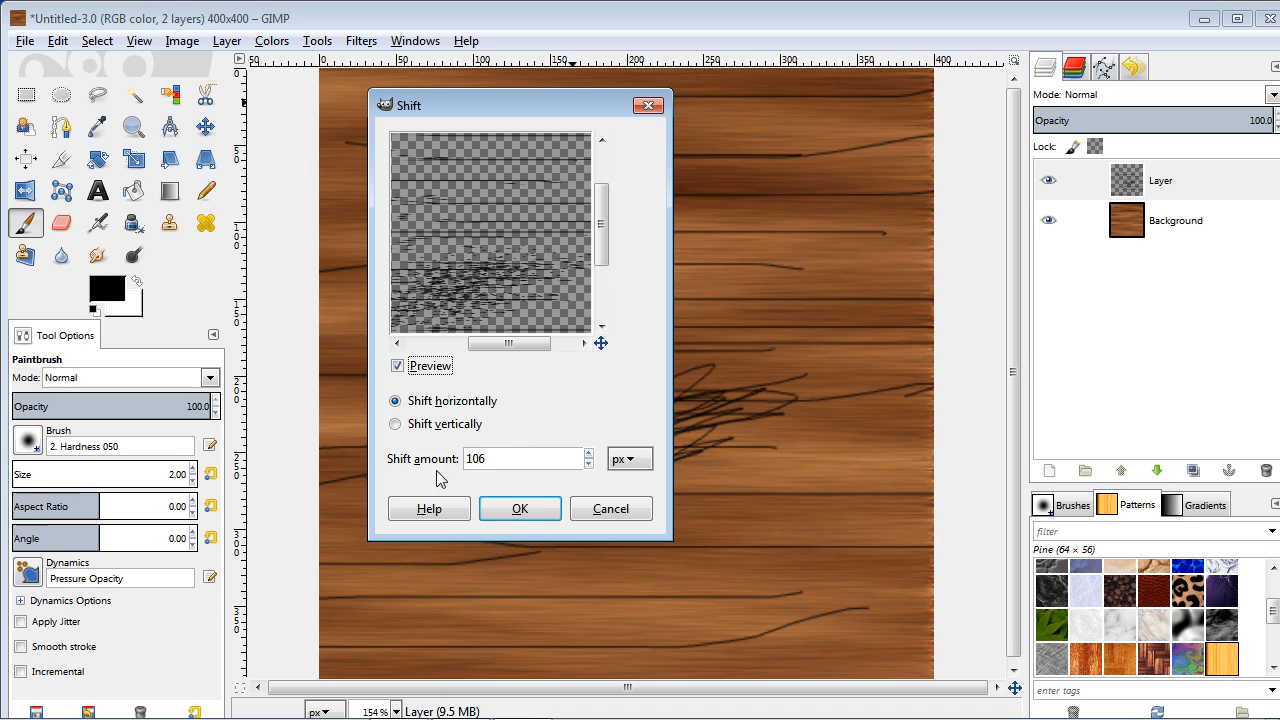
pyautogui.click(532, 509)
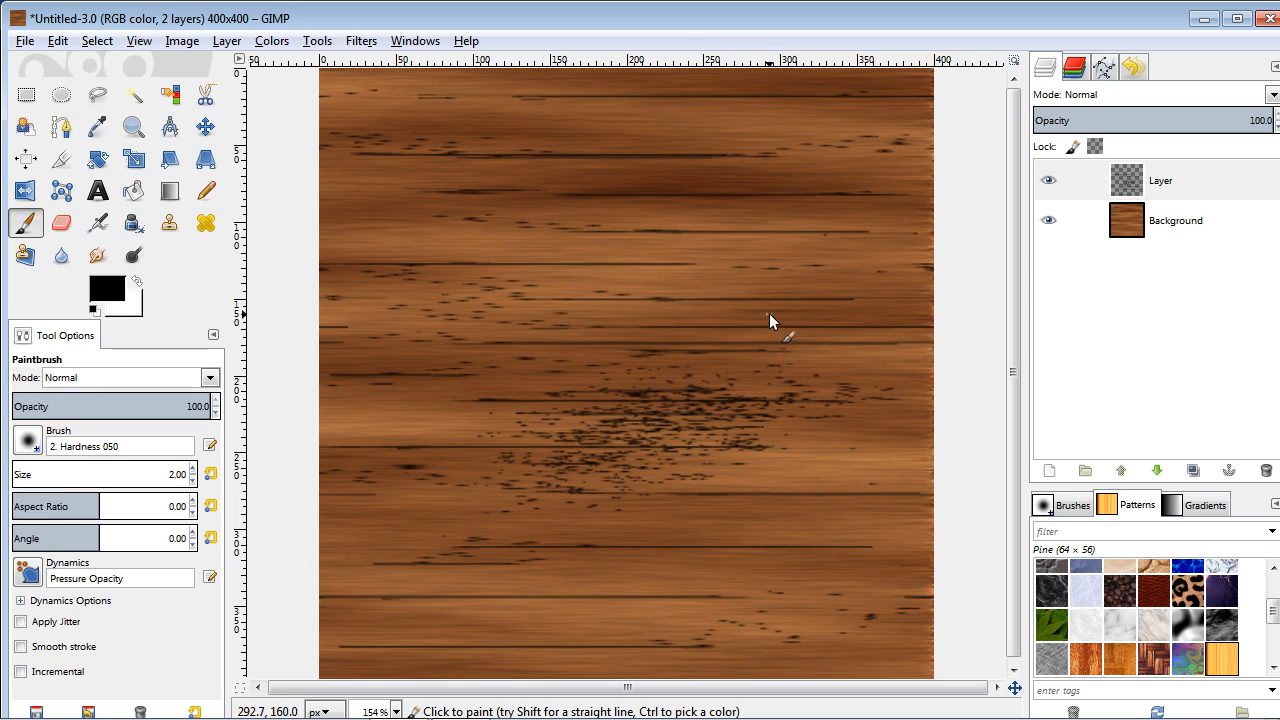
# Set the grain-line layer to Overlay mode at 57.7 opacity and merge it down into the background.
pyautogui.click(1273, 94)
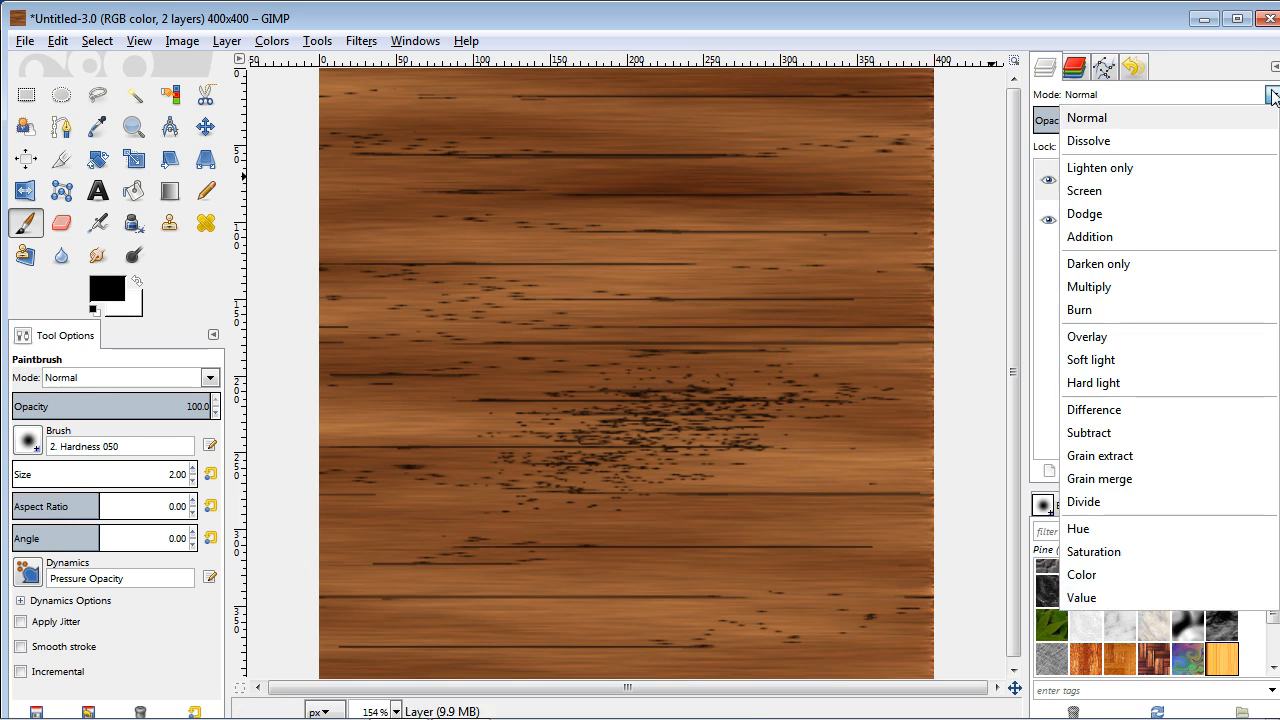
pyautogui.click(1090, 336)
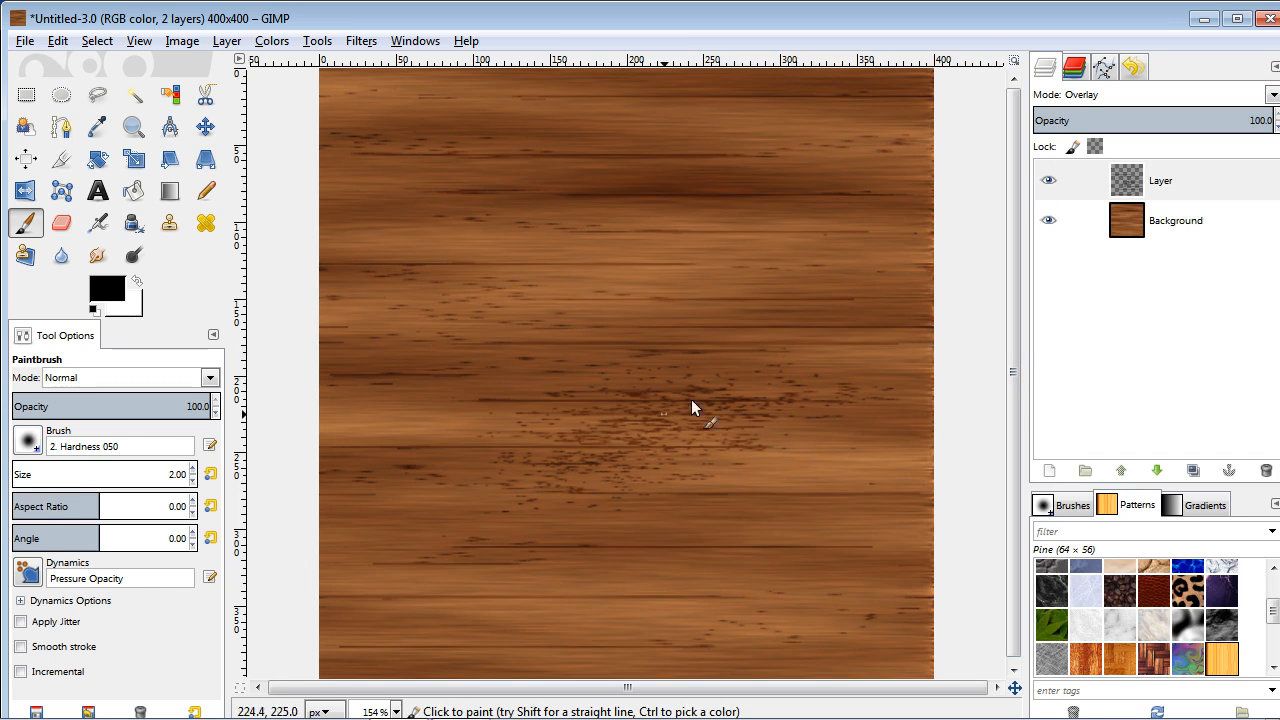
pyautogui.moveTo(1202, 120); pyautogui.dragTo(1172, 128)
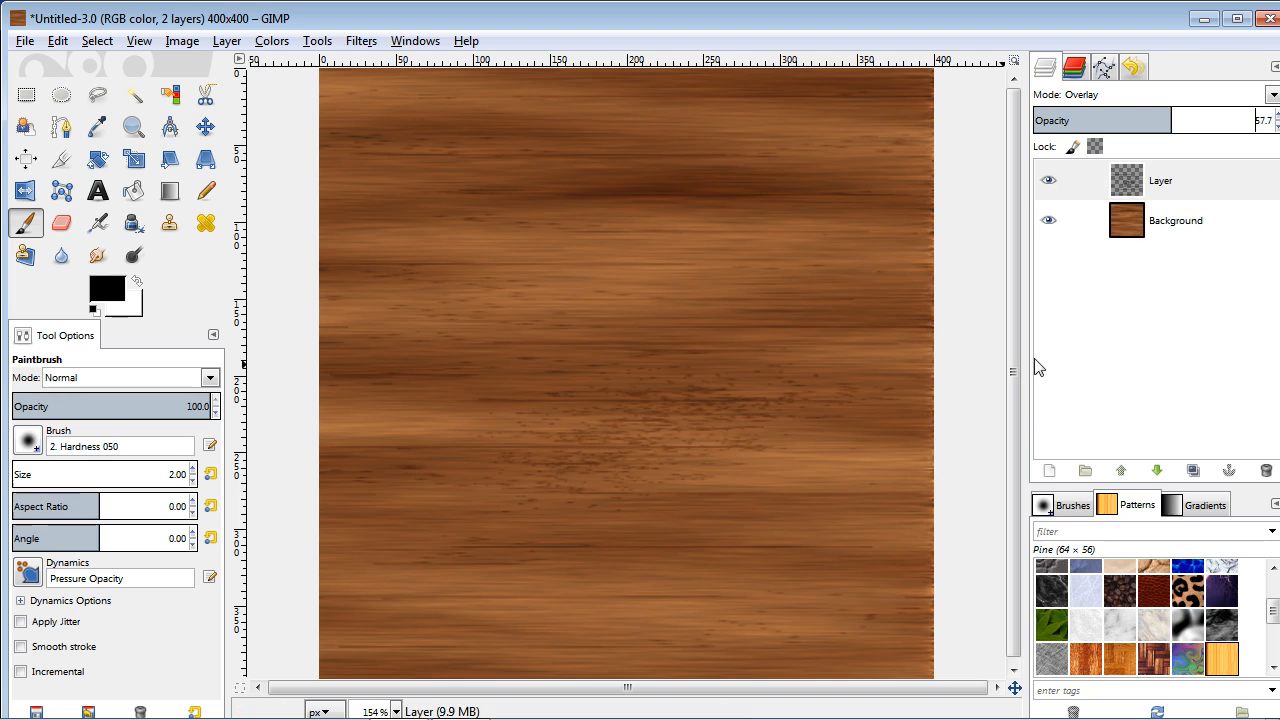
pyautogui.rightClick(1202, 186)
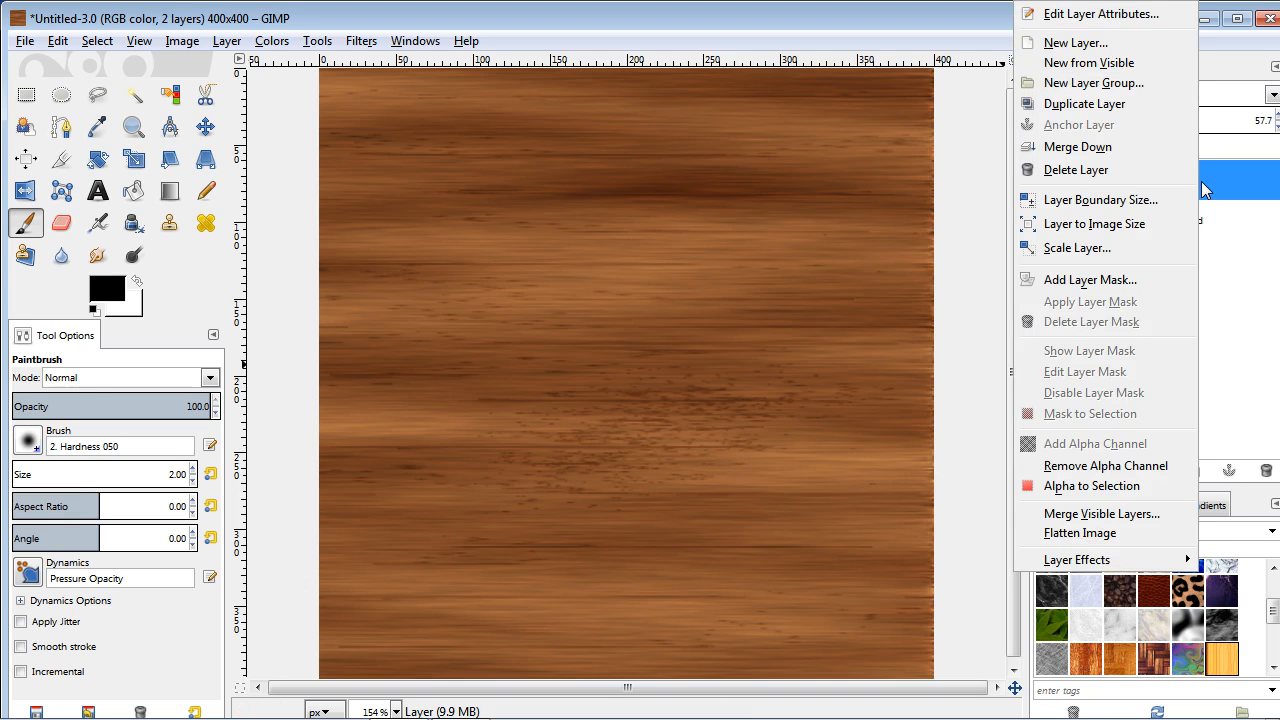
pyautogui.click(1160, 147)
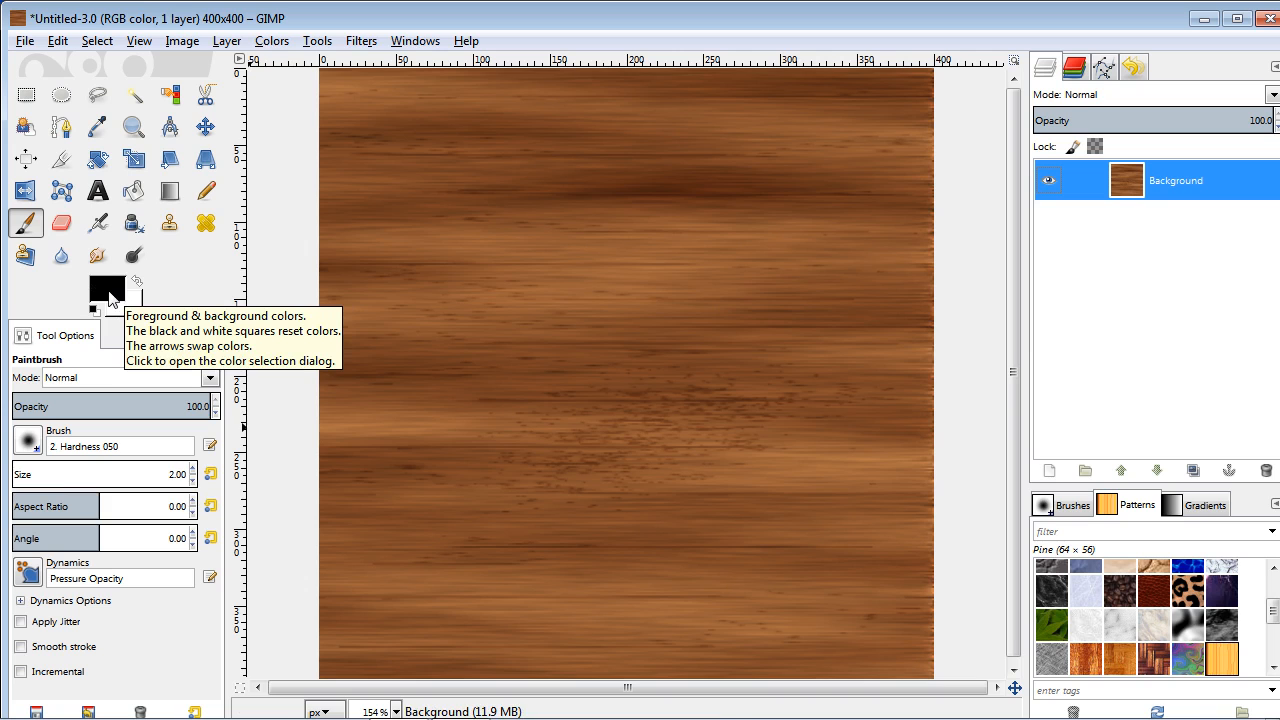
# Add a new 400 × 400 px transparent layer and paint a straight black line horizontally across the full width, about 108 px down.
pyautogui.click(1052, 474)
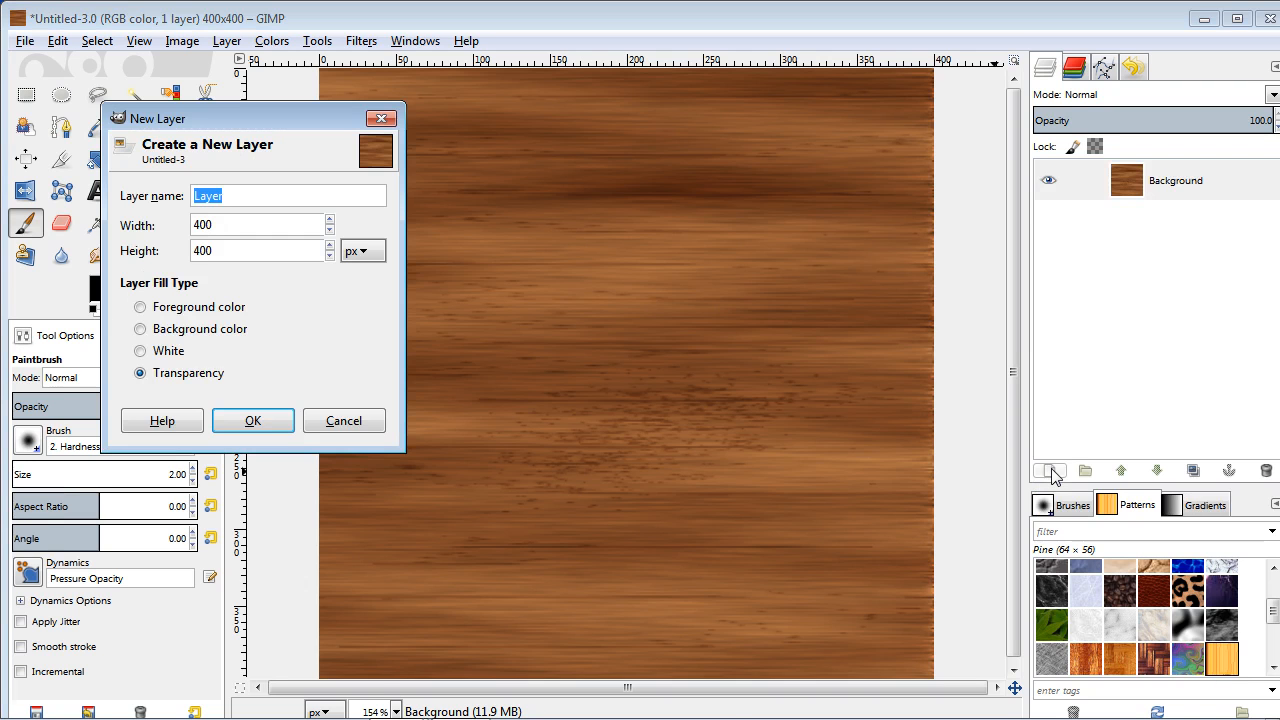
pyautogui.click(253, 421)
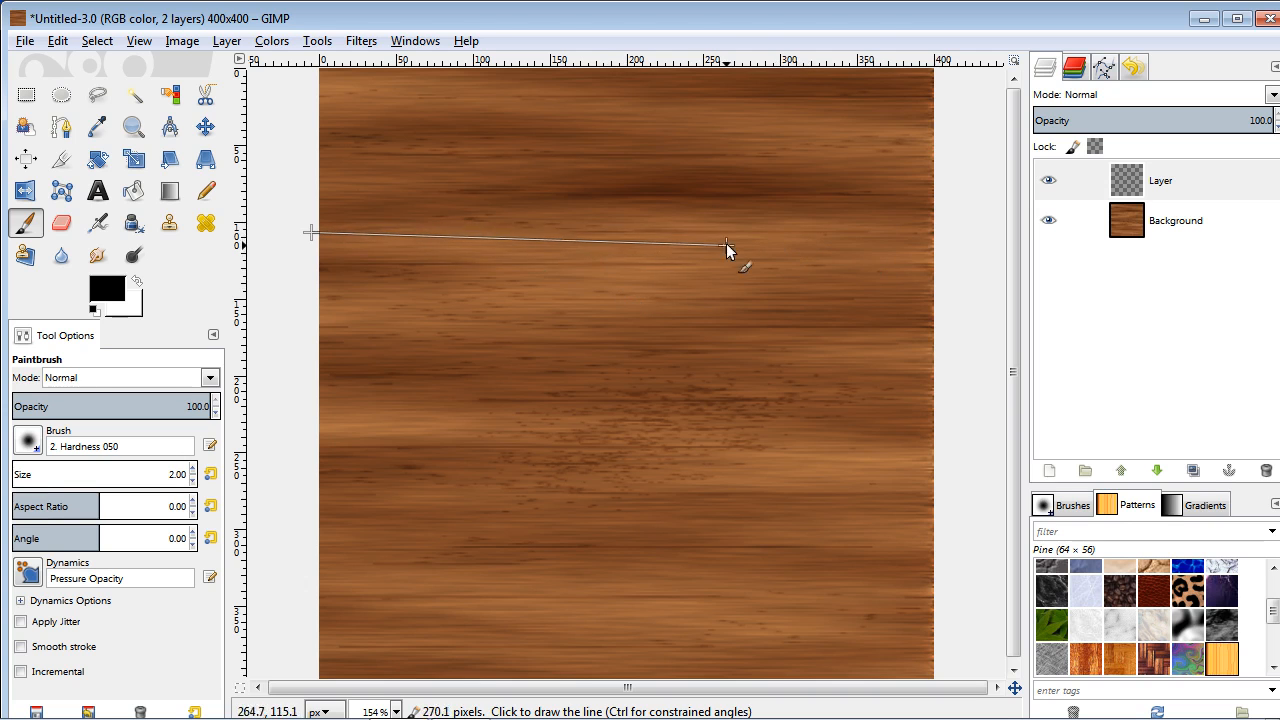
pyautogui.keyDown('shift'); pyautogui.click(948, 234); pyautogui.keyUp('shift')
pyautogui.hotkey('ctrl', 'z')
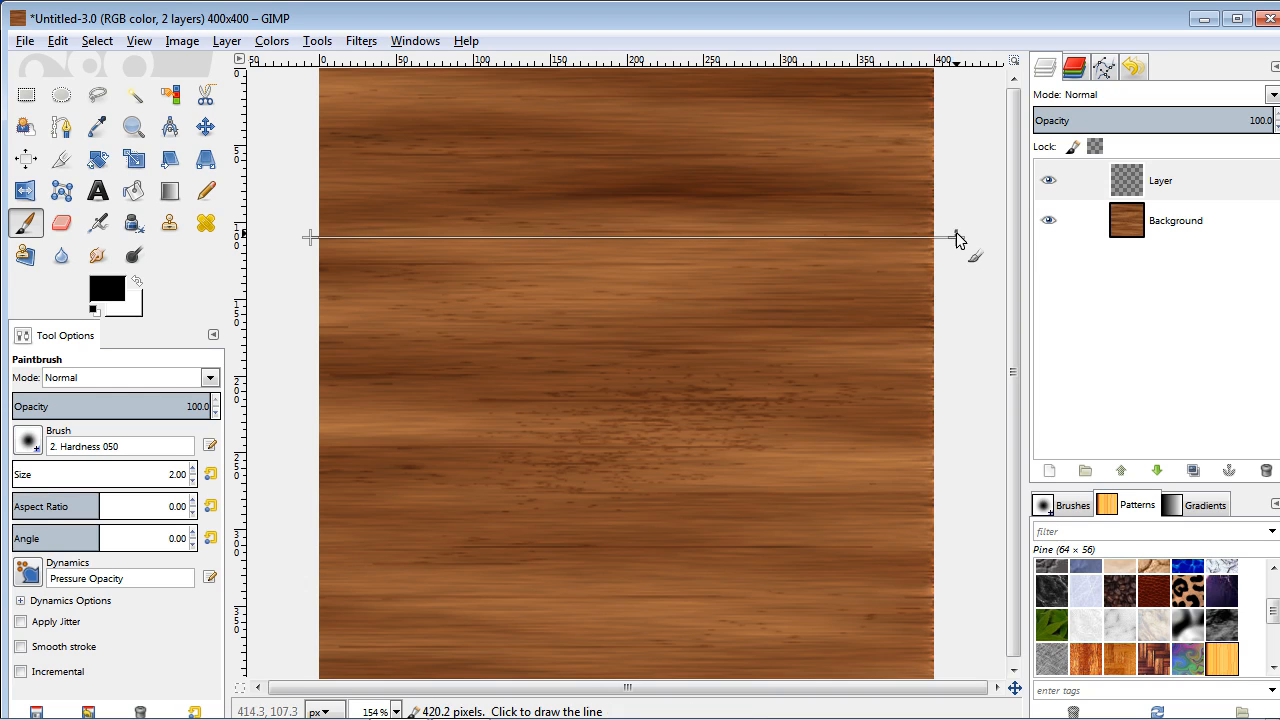
pyautogui.keyDown('shift'); pyautogui.click(956, 233); pyautogui.keyUp('shift')
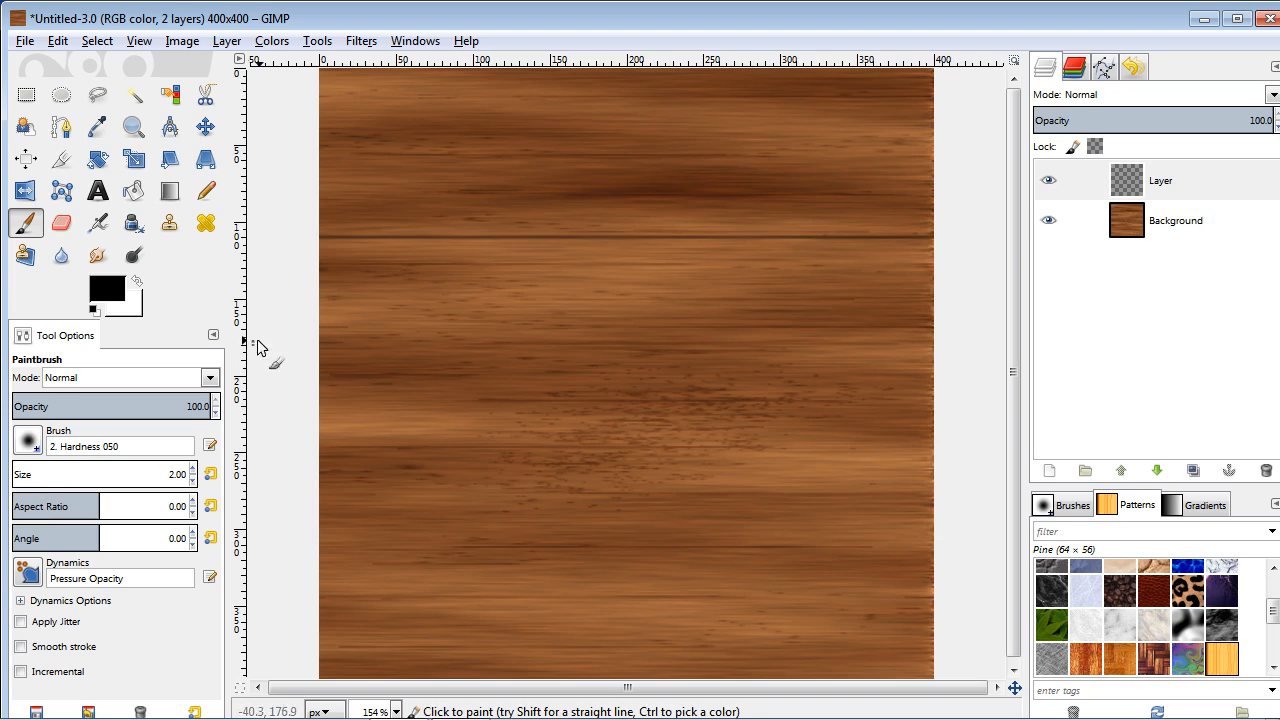
# Paint a straight black line across the full width about 273 px down, and go over the line at about 109 px again.
pyautogui.click(310, 488)
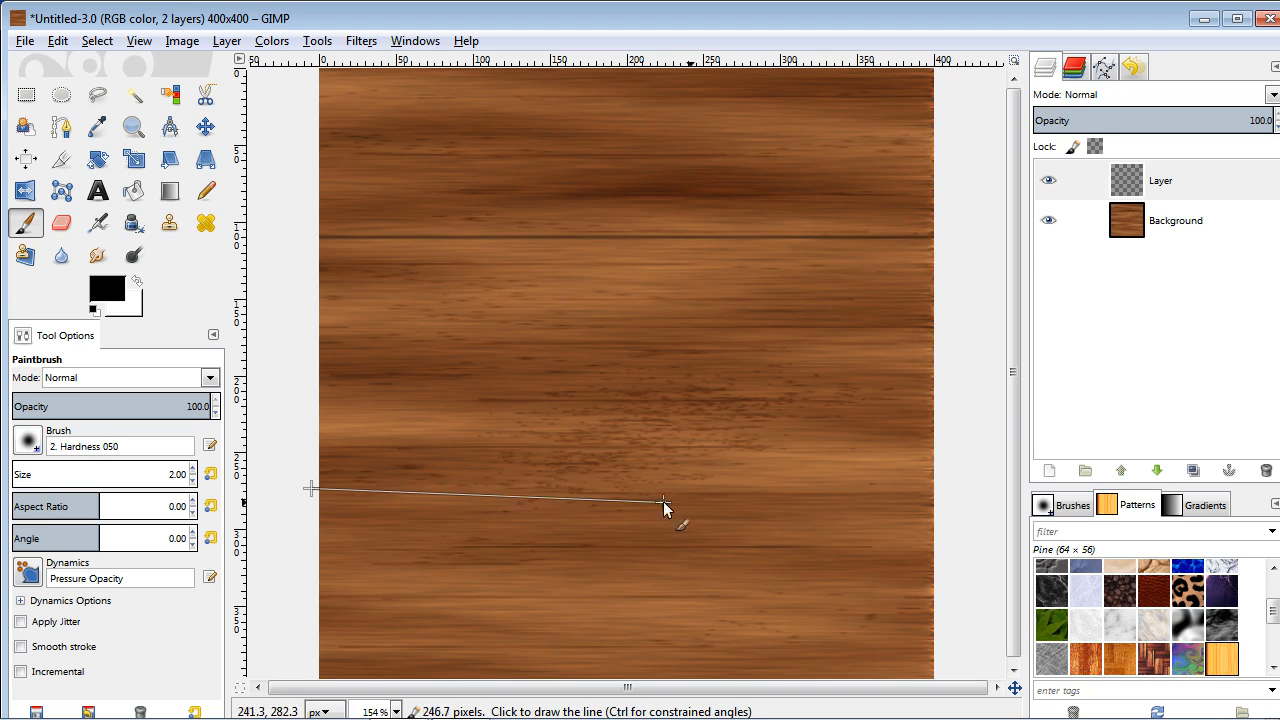
pyautogui.keyDown('shift'); pyautogui.click(962, 490); pyautogui.keyUp('shift')
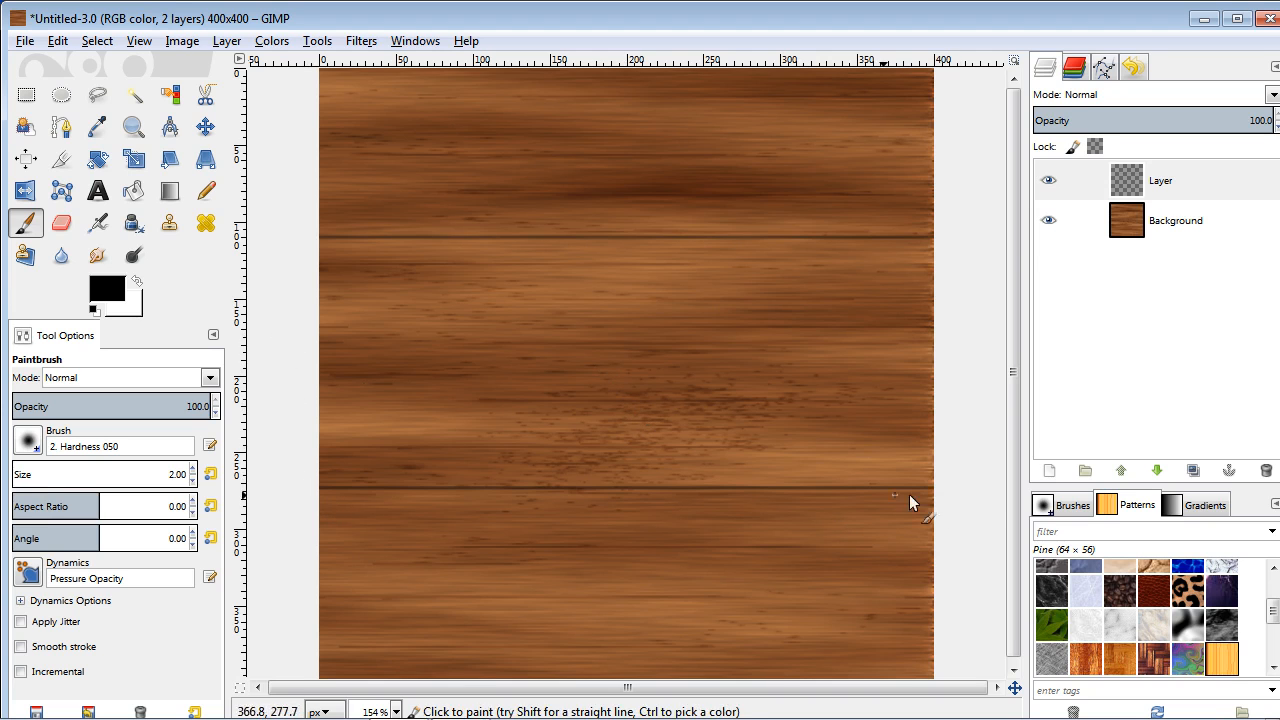
pyautogui.click(314, 237)
pyautogui.keyDown('shift'); pyautogui.click(946, 237); pyautogui.keyUp('shift')
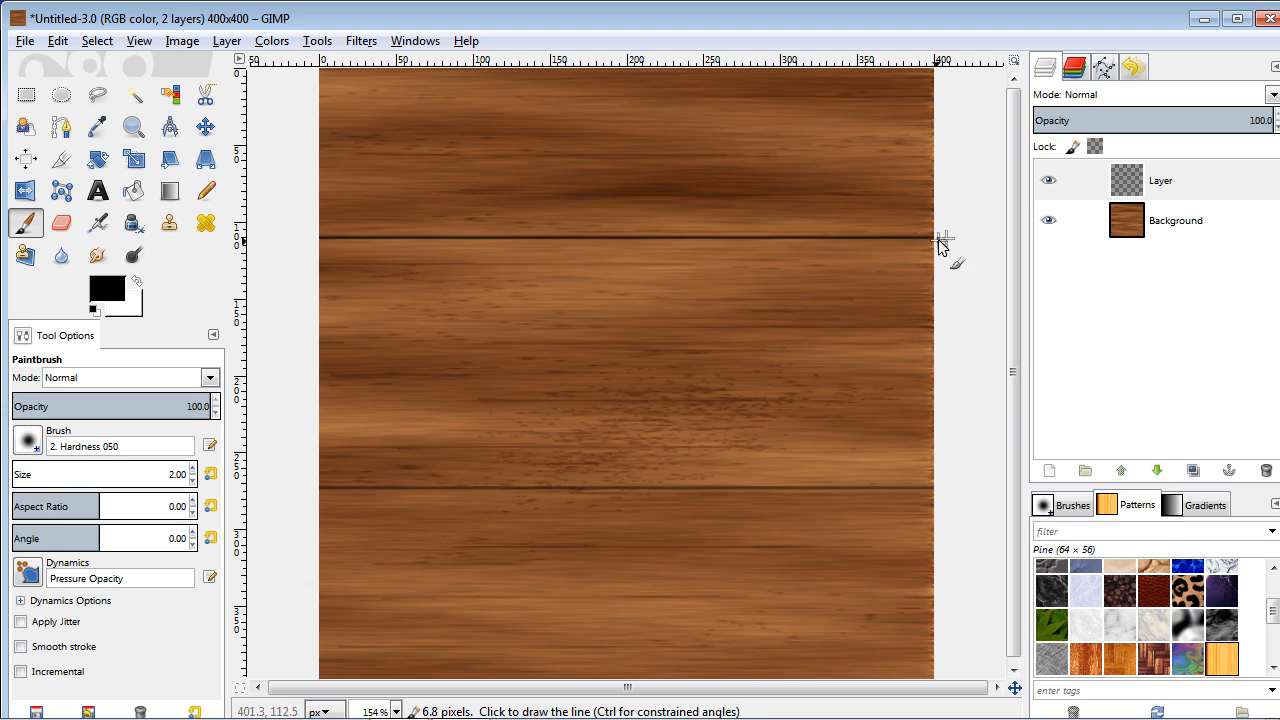
# Thicken the lower plank line with another straight full-width black stroke about 274 px down, undoing the misplaced strokes.
pyautogui.click(316, 489)
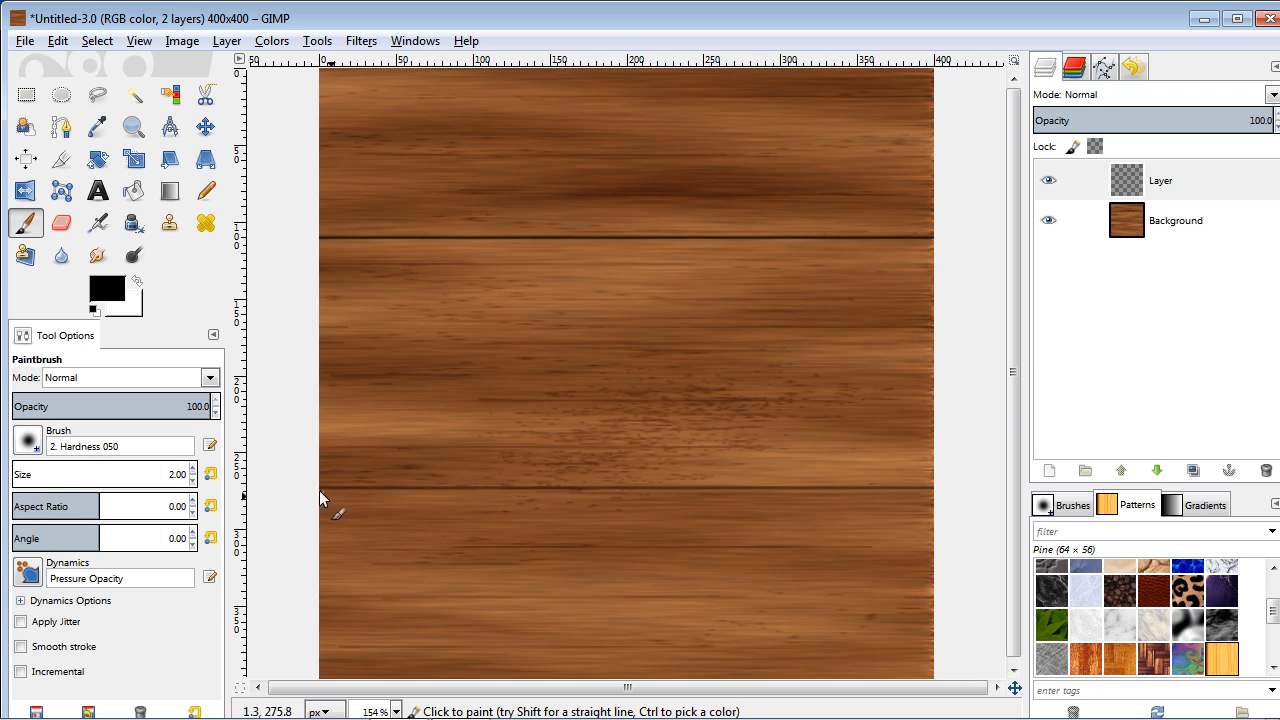
pyautogui.keyDown('shift'); pyautogui.click(952, 492); pyautogui.keyUp('shift')
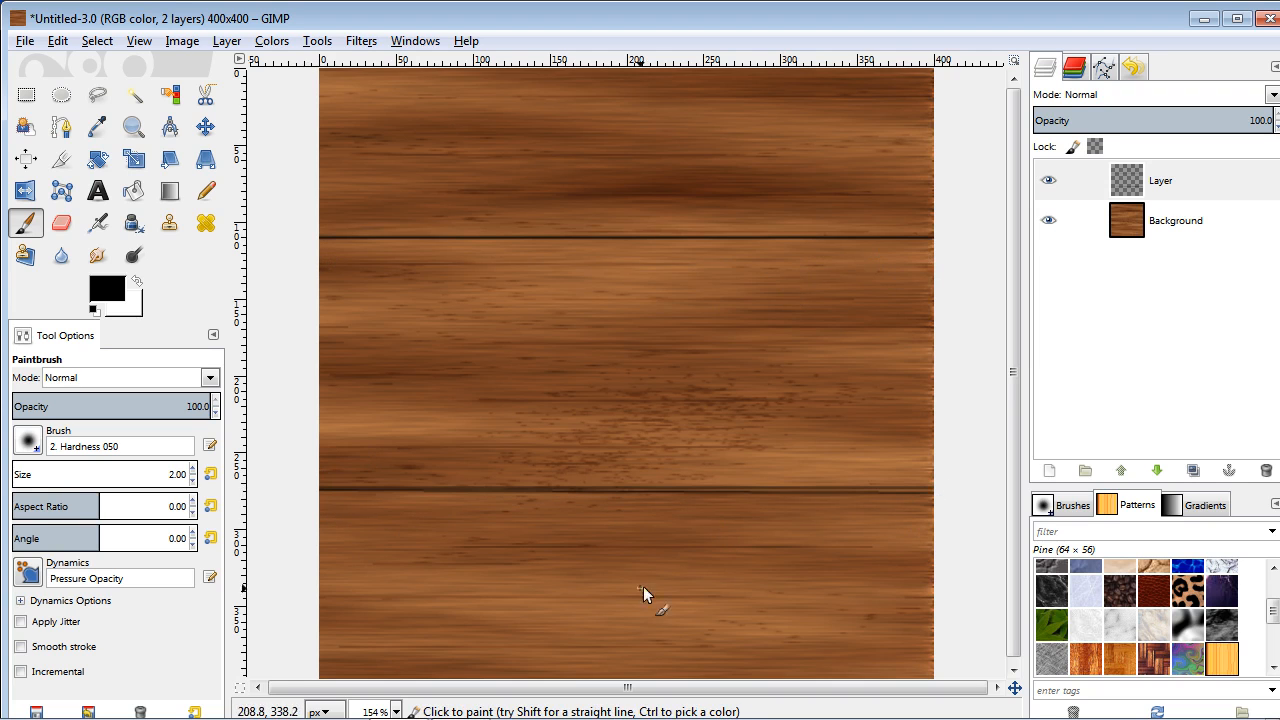
pyautogui.click(317, 491)
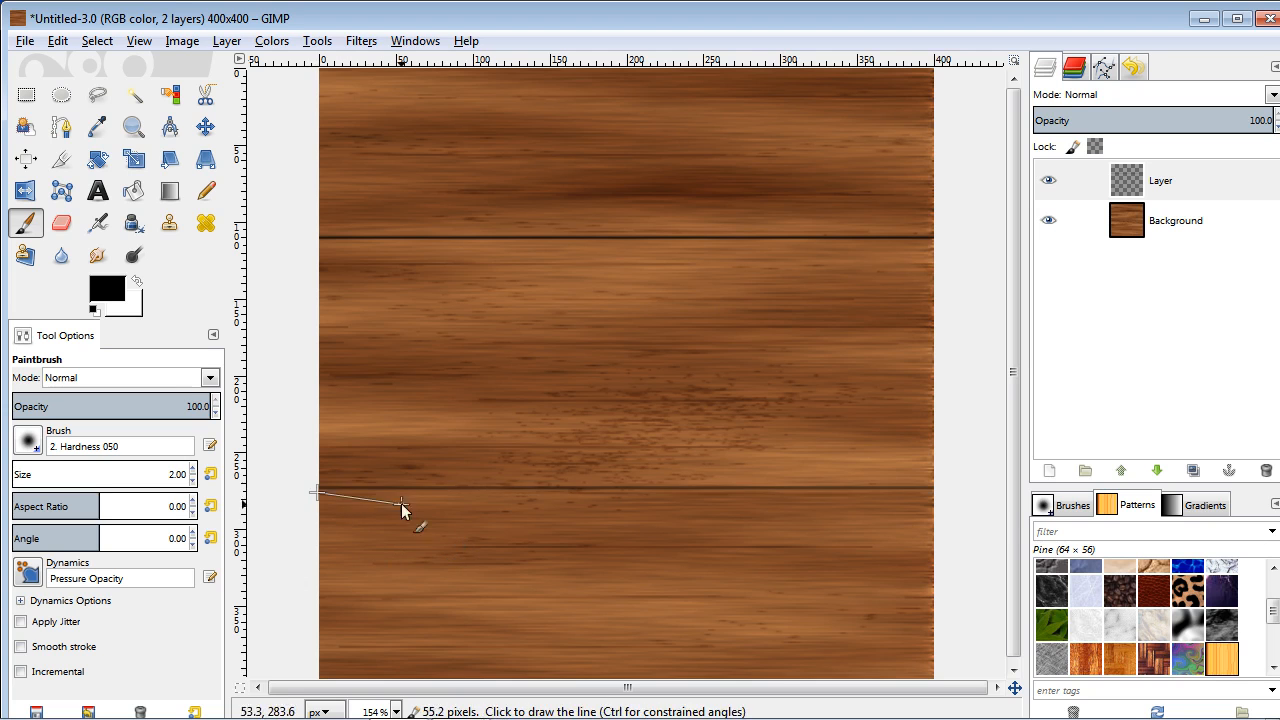
pyautogui.keyDown('shift'); pyautogui.click(990, 493); pyautogui.keyUp('shift')
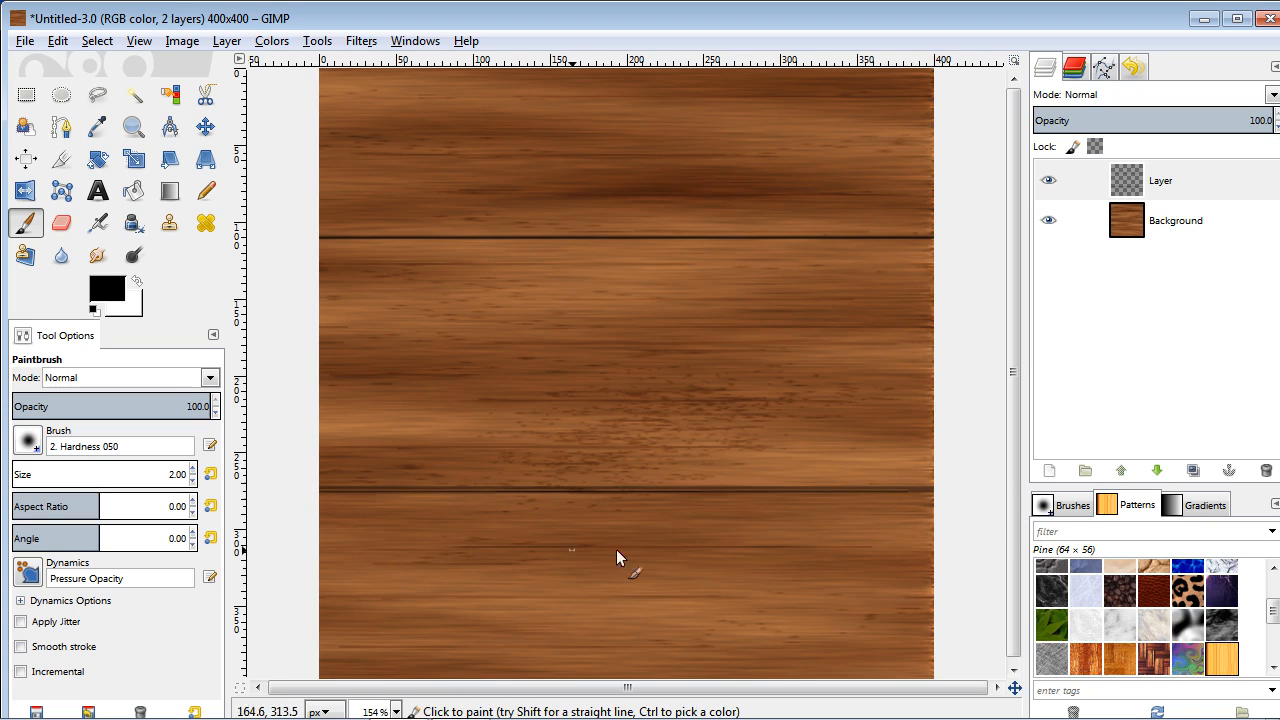
pyautogui.hotkey('ctrl', 'z')
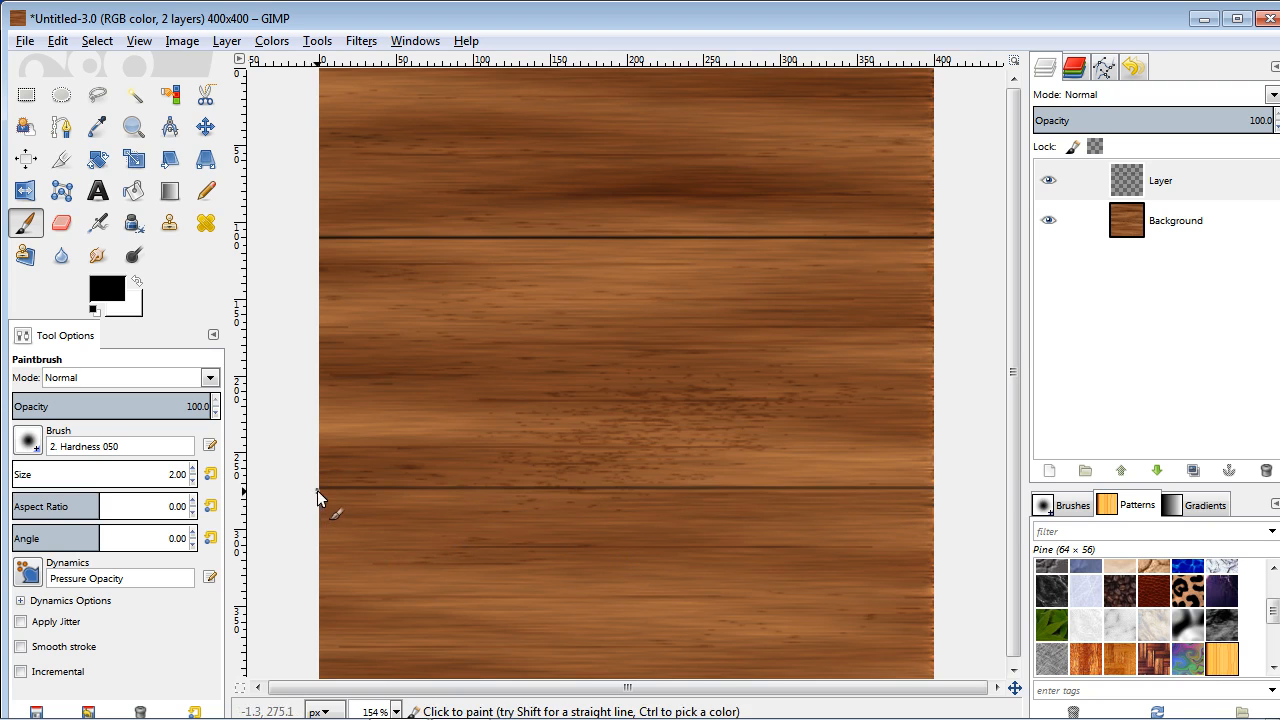
pyautogui.keyDown('shift'); pyautogui.click(980, 491); pyautogui.keyUp('shift')
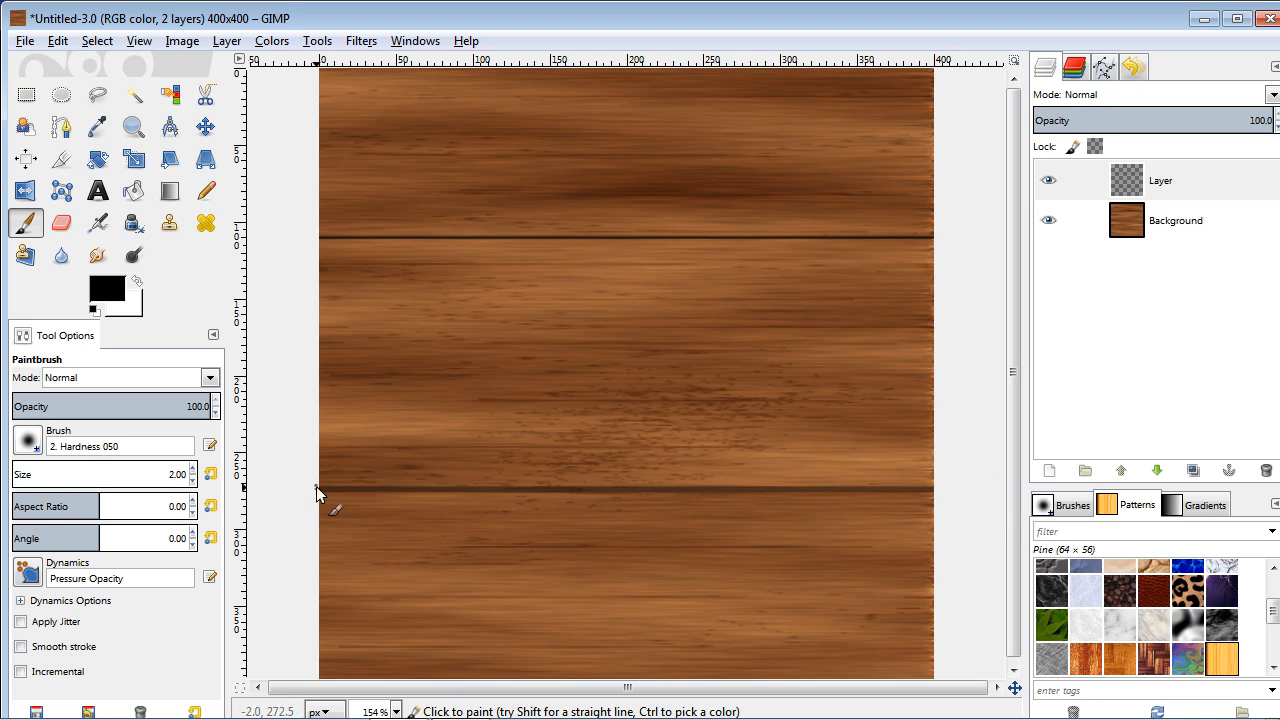
pyautogui.hotkey('ctrl', 'z')
pyautogui.keyDown('shift'); pyautogui.click(967, 490); pyautogui.keyUp('shift')
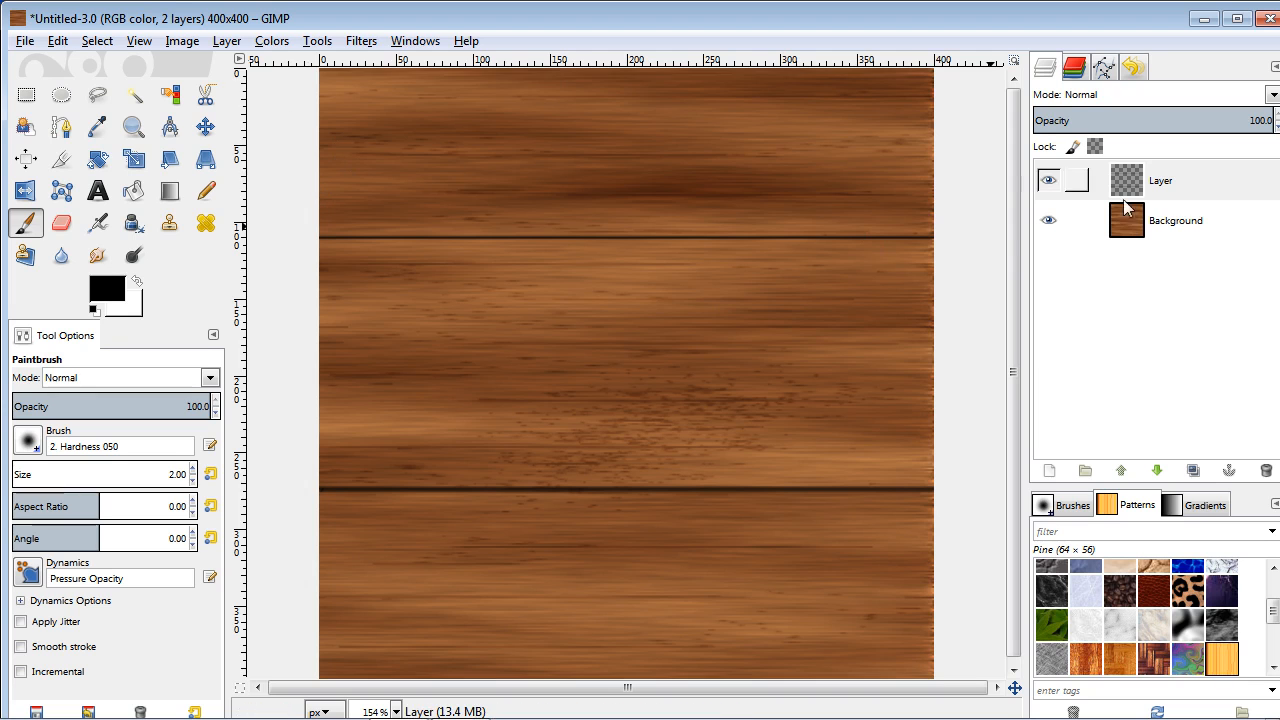
# Duplicate the plank-line layer and invert the copy's colors.
pyautogui.click(1193, 471)
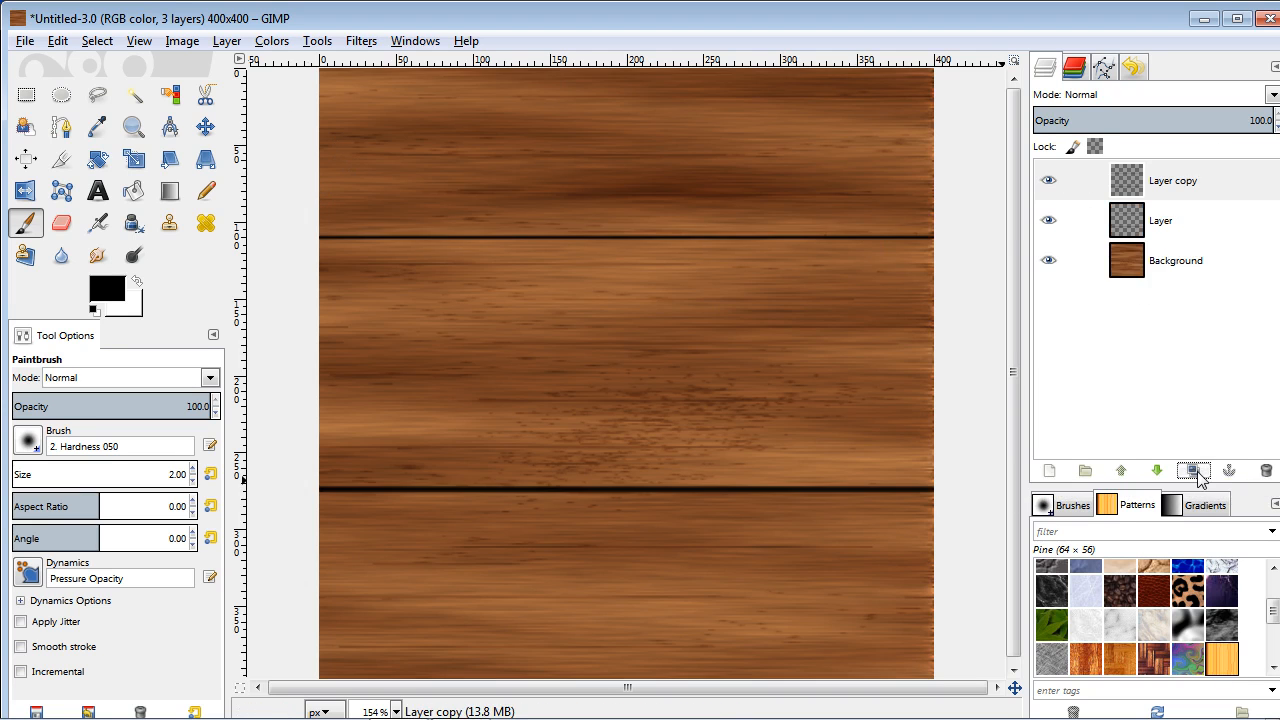
pyautogui.click(274, 42)
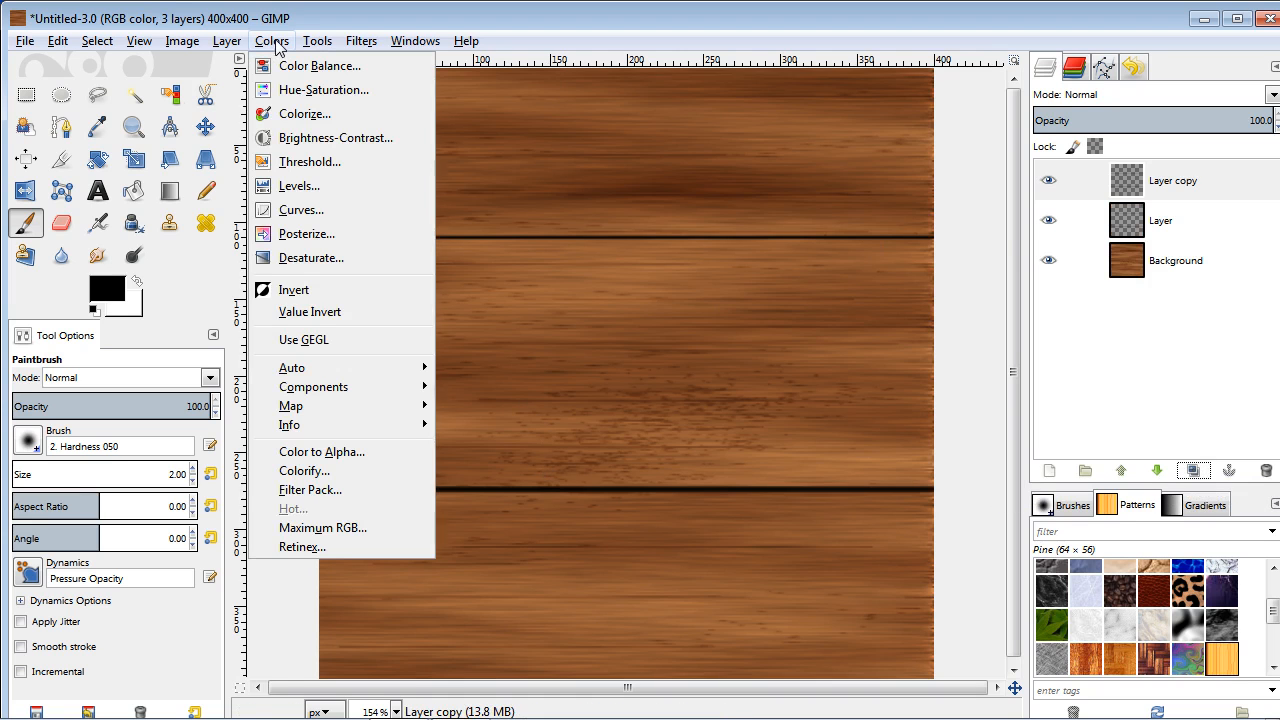
pyautogui.click(336, 289)
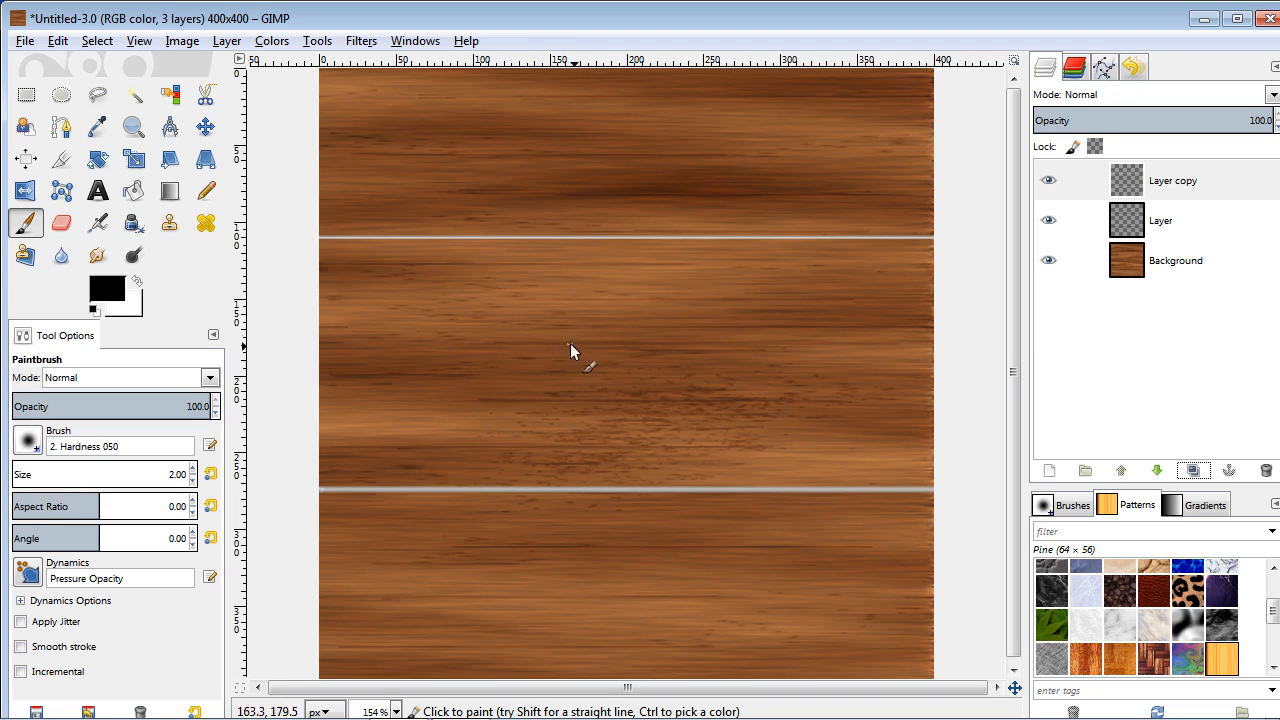
# Nudge the inverted copy up about 3 px so its light lines sit just above the black ones.
pyautogui.click(204, 127)
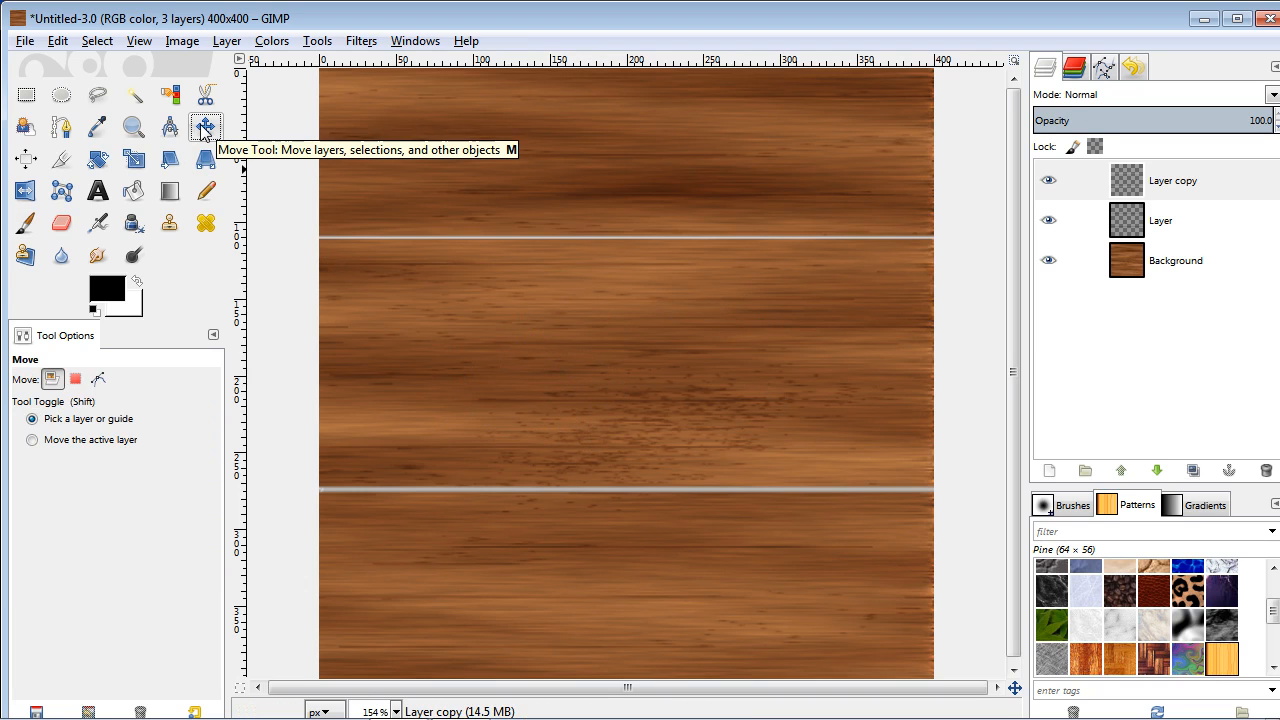
pyautogui.click(568, 306)
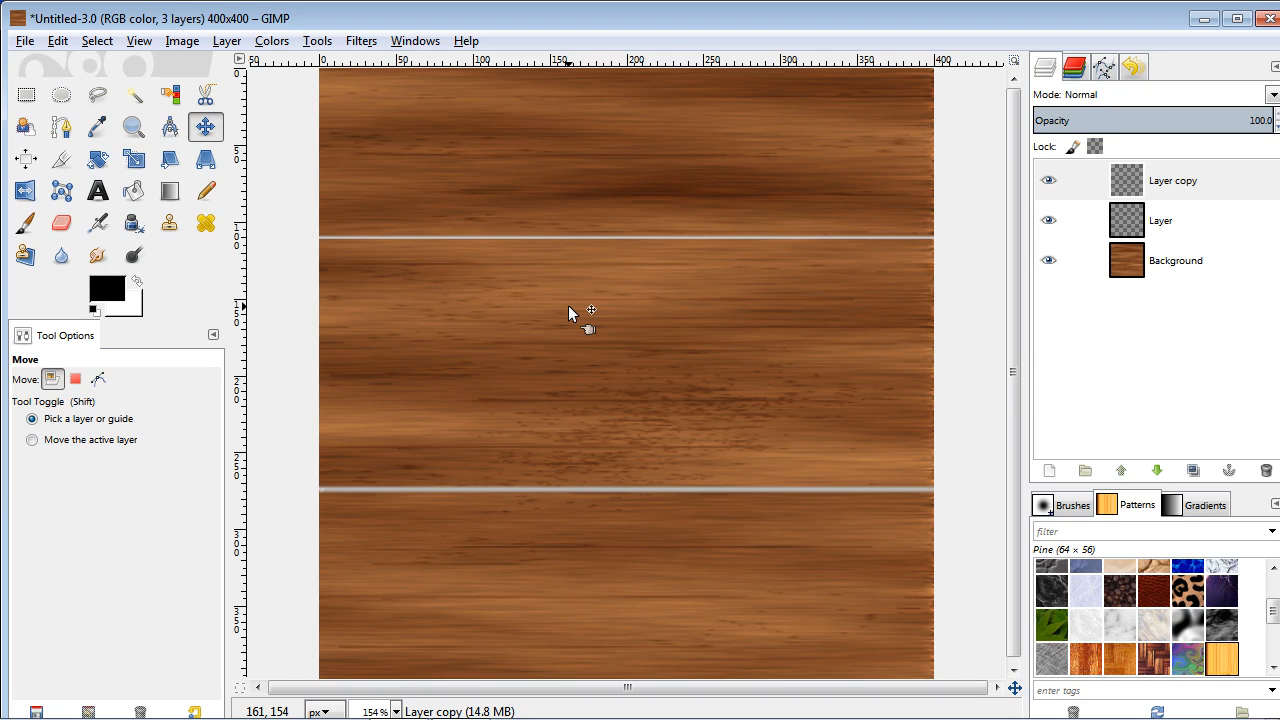
pyautogui.press('Up')
pyautogui.press('Up')
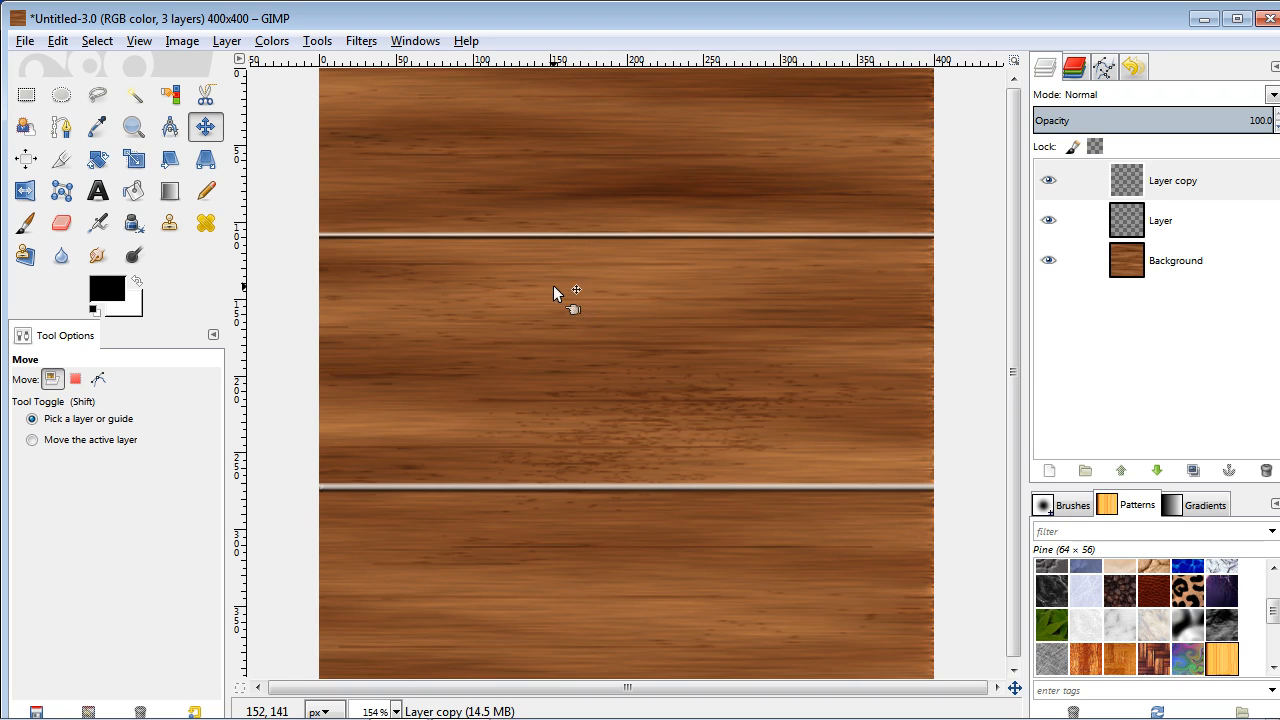
pyautogui.press('Up')
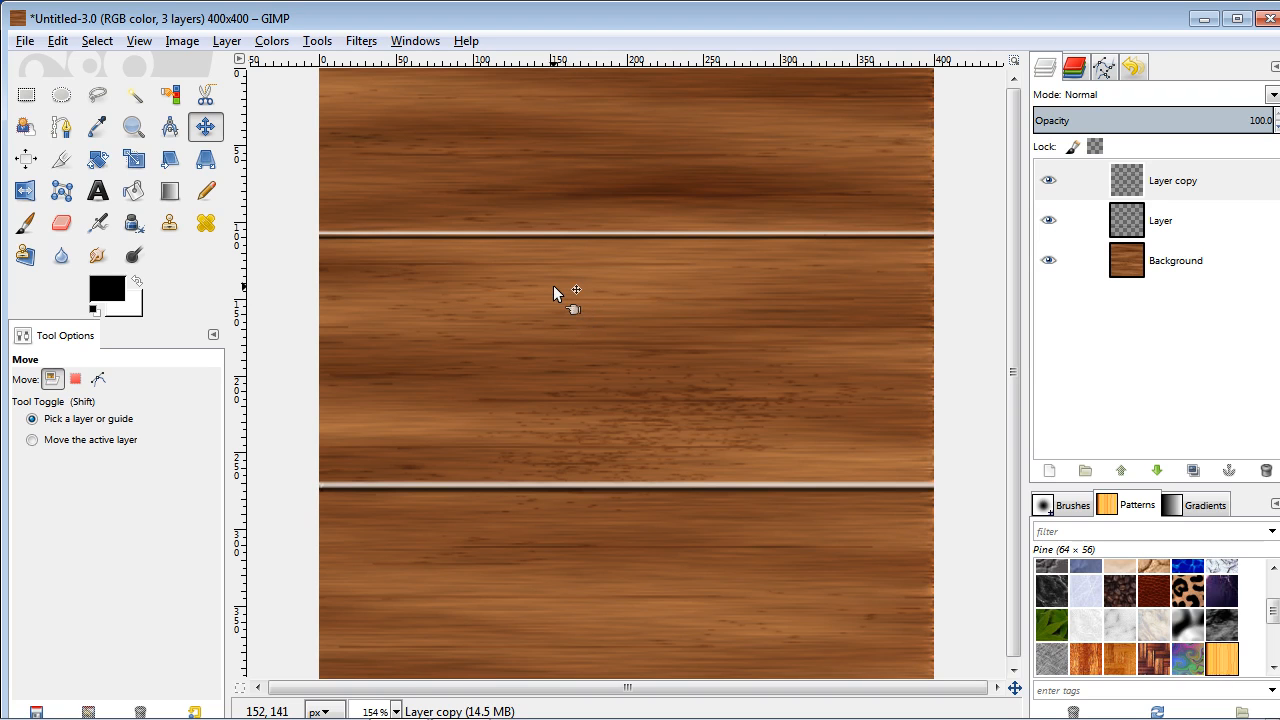
# Apply a Gaussian Blur to the light line copy with equal radii slightly below 6.0 px.
pyautogui.click(358, 41)
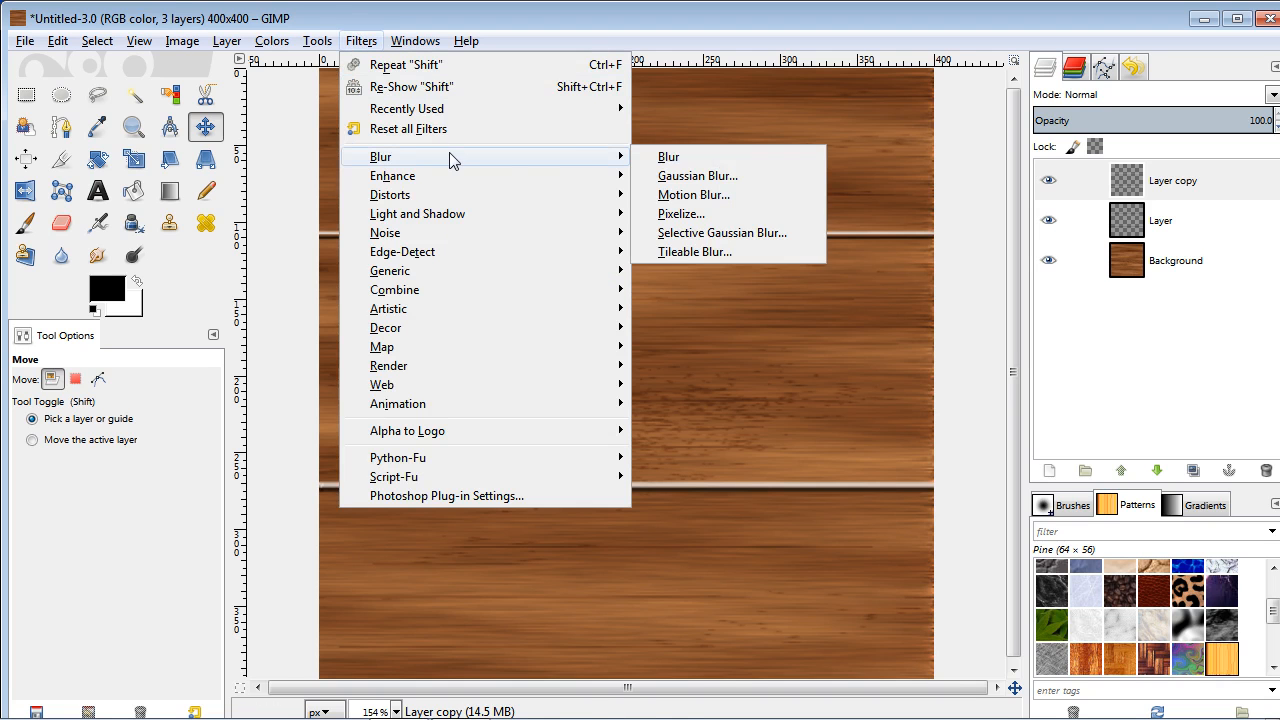
pyautogui.click(353, 340)
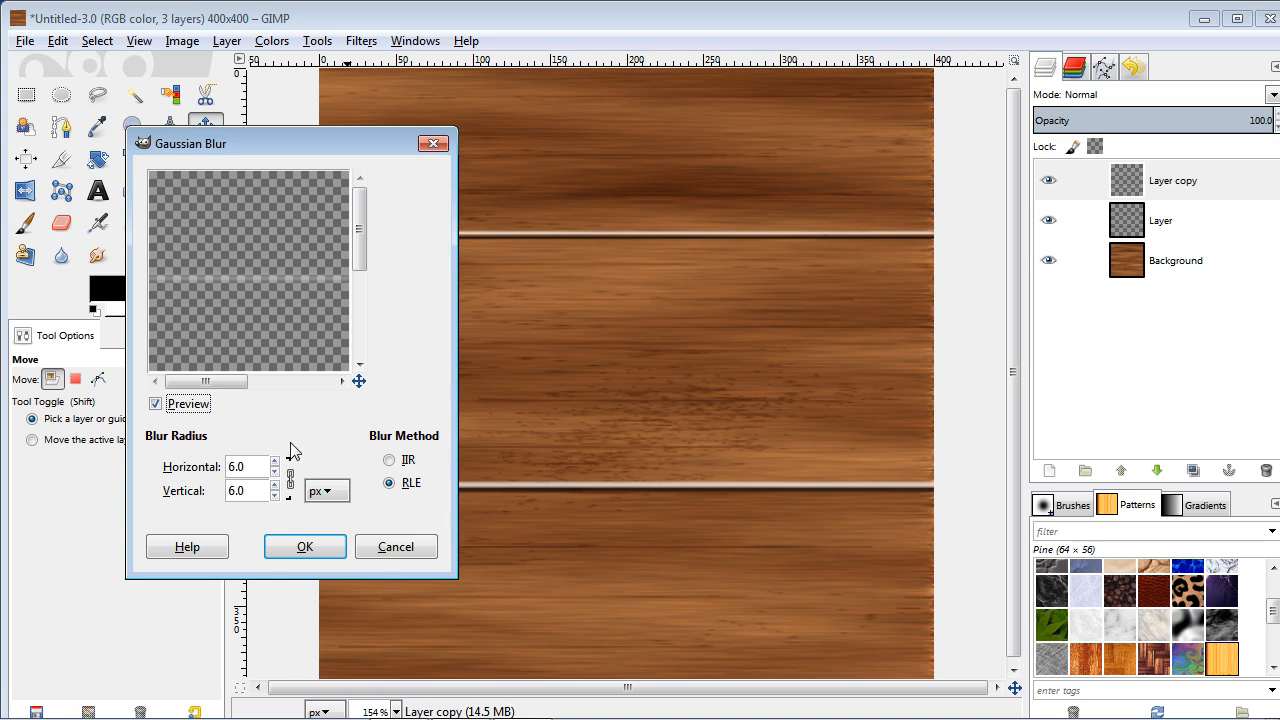
pyautogui.click(274, 496)
pyautogui.click(275, 495)
pyautogui.click(306, 546)
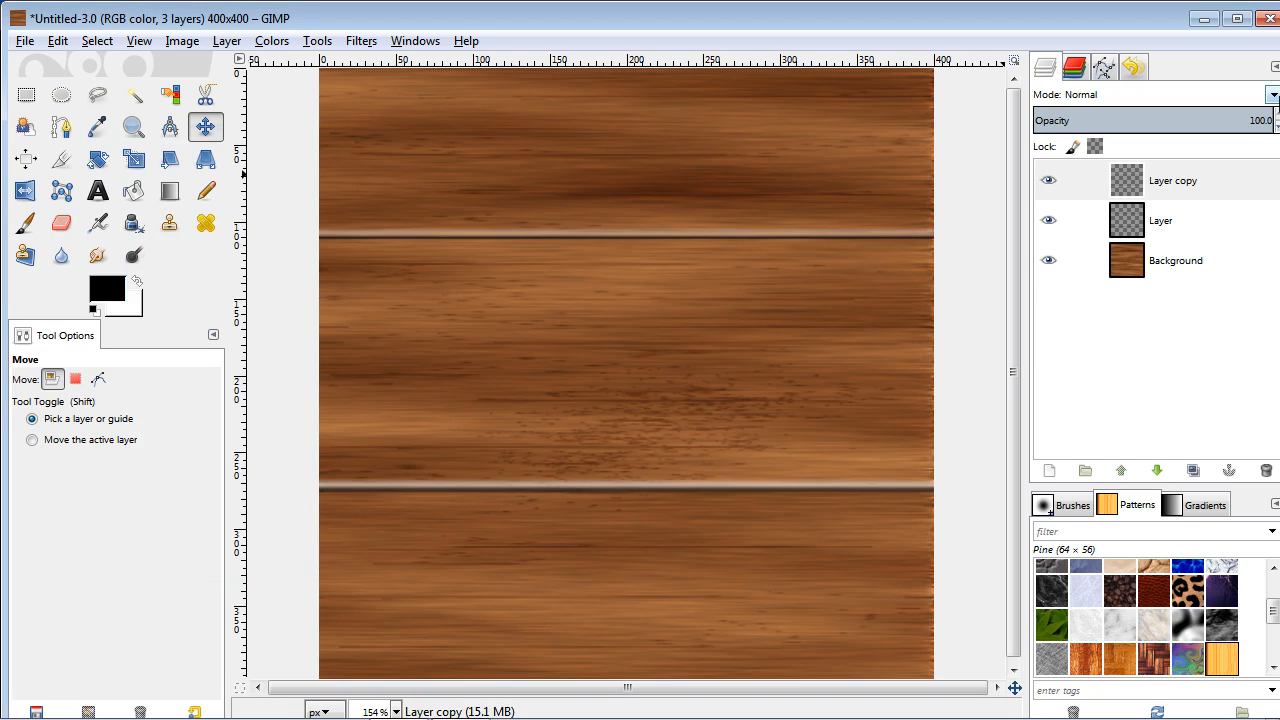
# Try Overlay mode on the light line copy and return it to Normal.
pyautogui.click(1273, 94)
pyautogui.click(1117, 337)
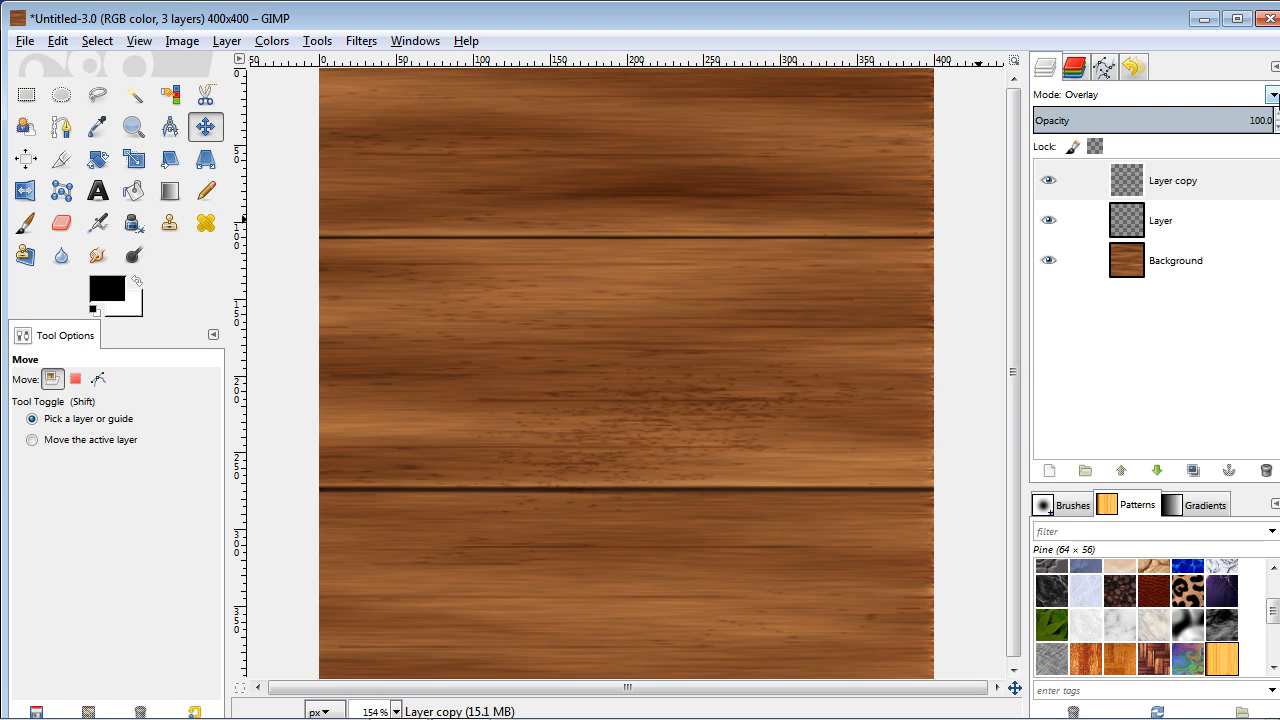
pyautogui.click(1273, 94)
pyautogui.click(1170, 120)
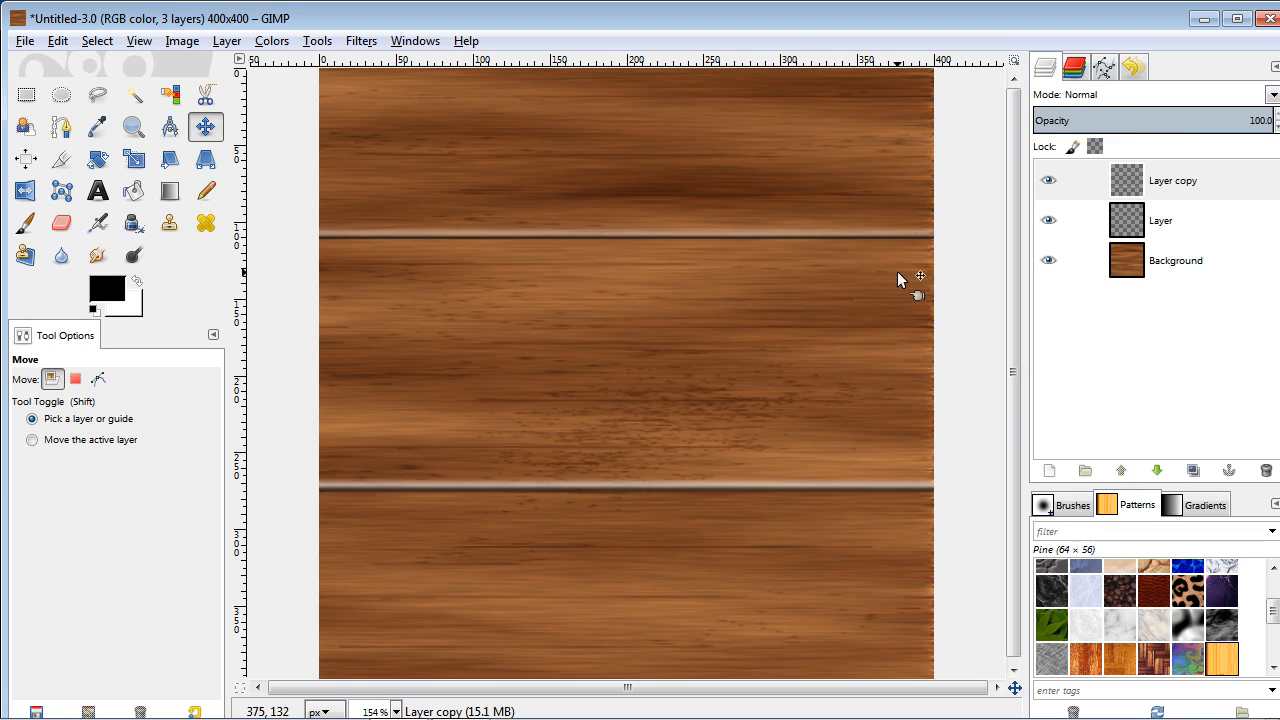
# Set the light line copy's opacity to 61.0 and repeat the Gaussian Blur on it.
pyautogui.moveTo(1200, 120); pyautogui.dragTo(1101, 120)
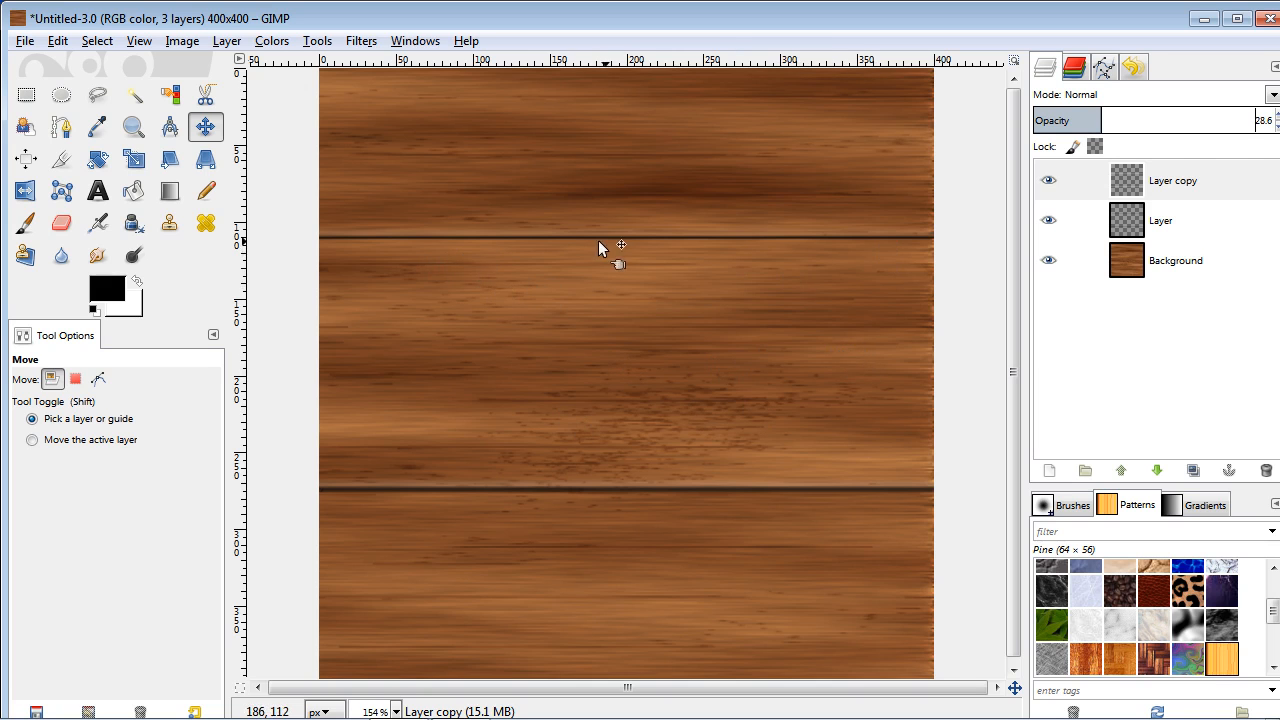
pyautogui.moveTo(1100, 118); pyautogui.dragTo(1179, 120)
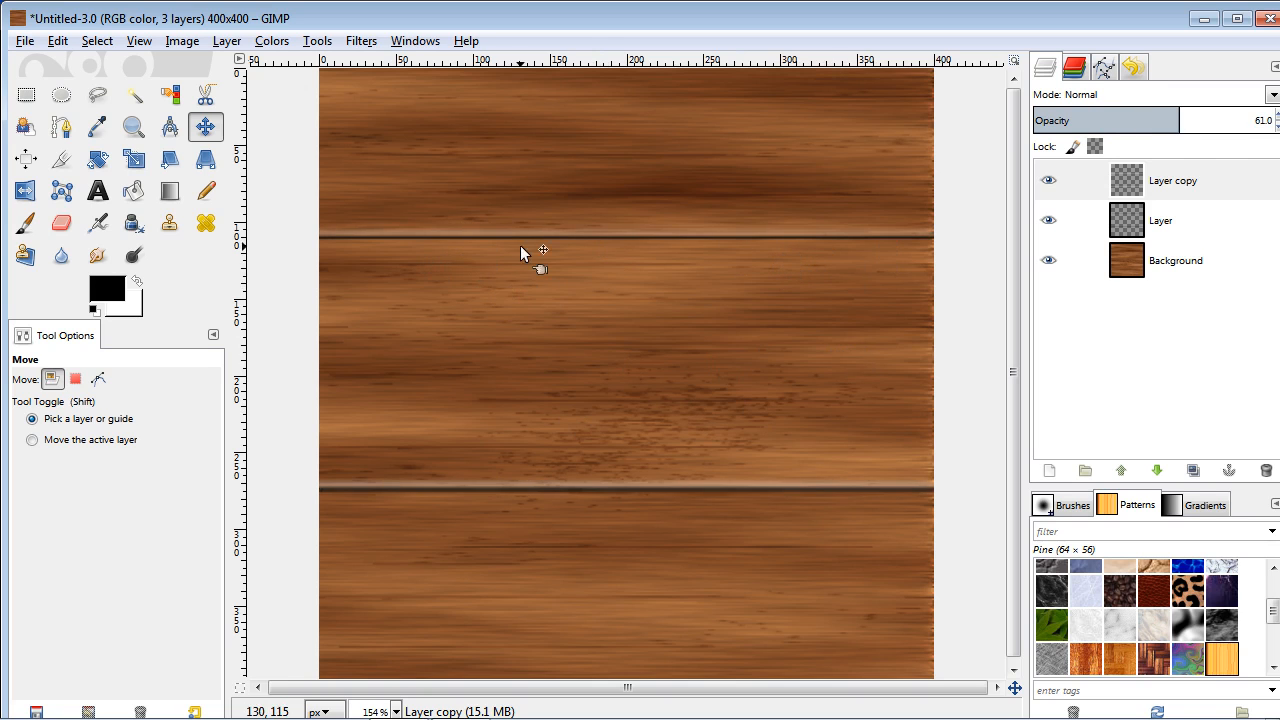
pyautogui.click(370, 43)
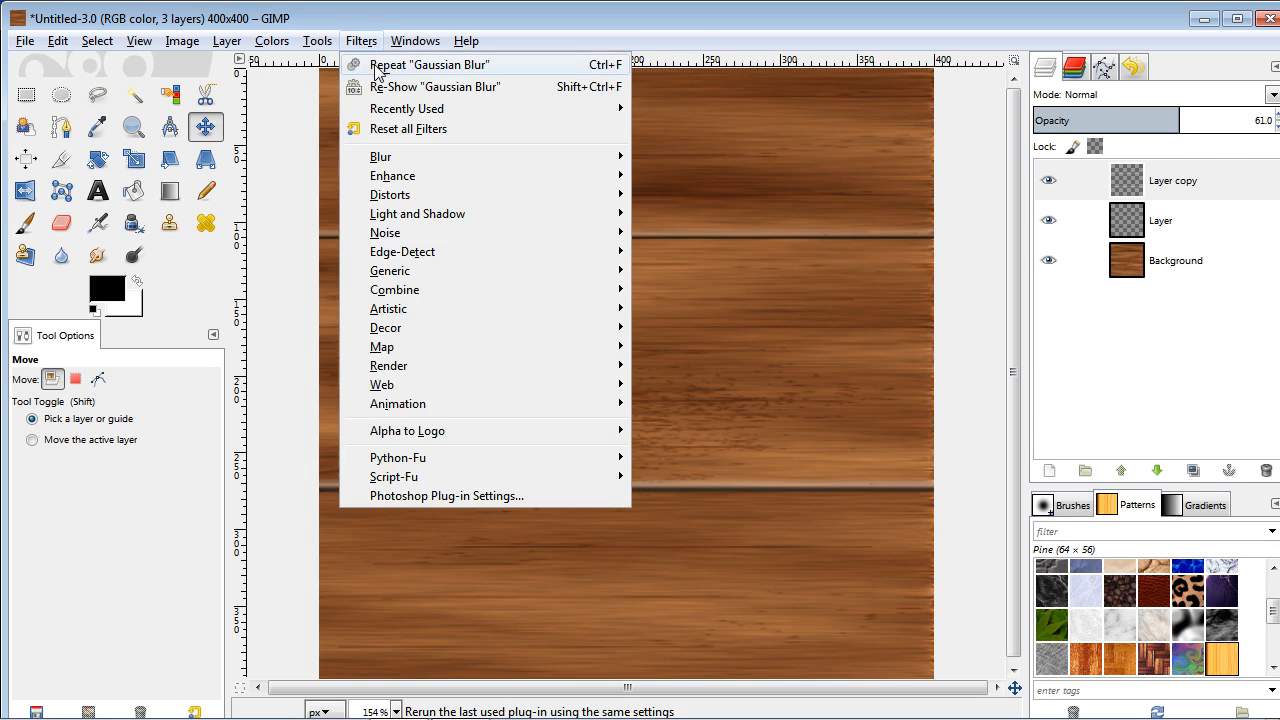
pyautogui.click(464, 65)
# Compare the image with the light line copy hidden and shown, and reduce that layer's opacity to 34.4.
pyautogui.moveTo(1178, 120); pyautogui.dragTo(1129, 124)
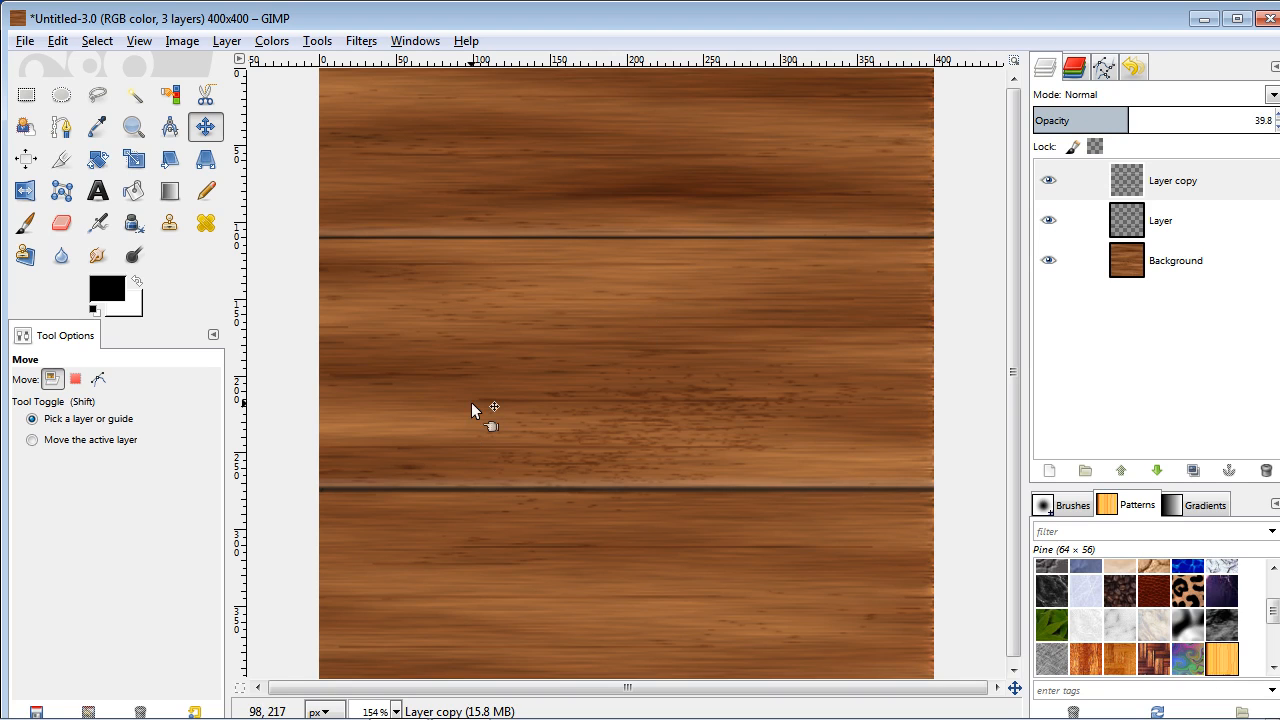
pyautogui.click(1048, 181)
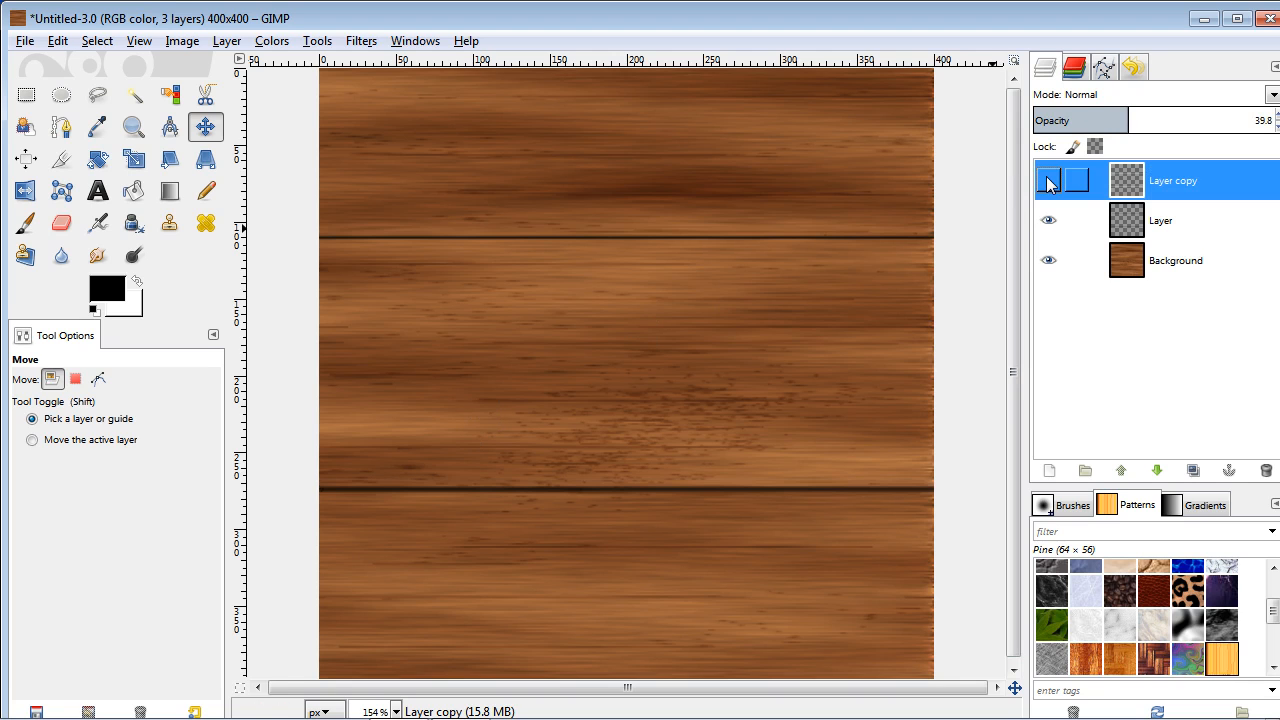
pyautogui.click(1048, 181)
pyautogui.click(1048, 181)
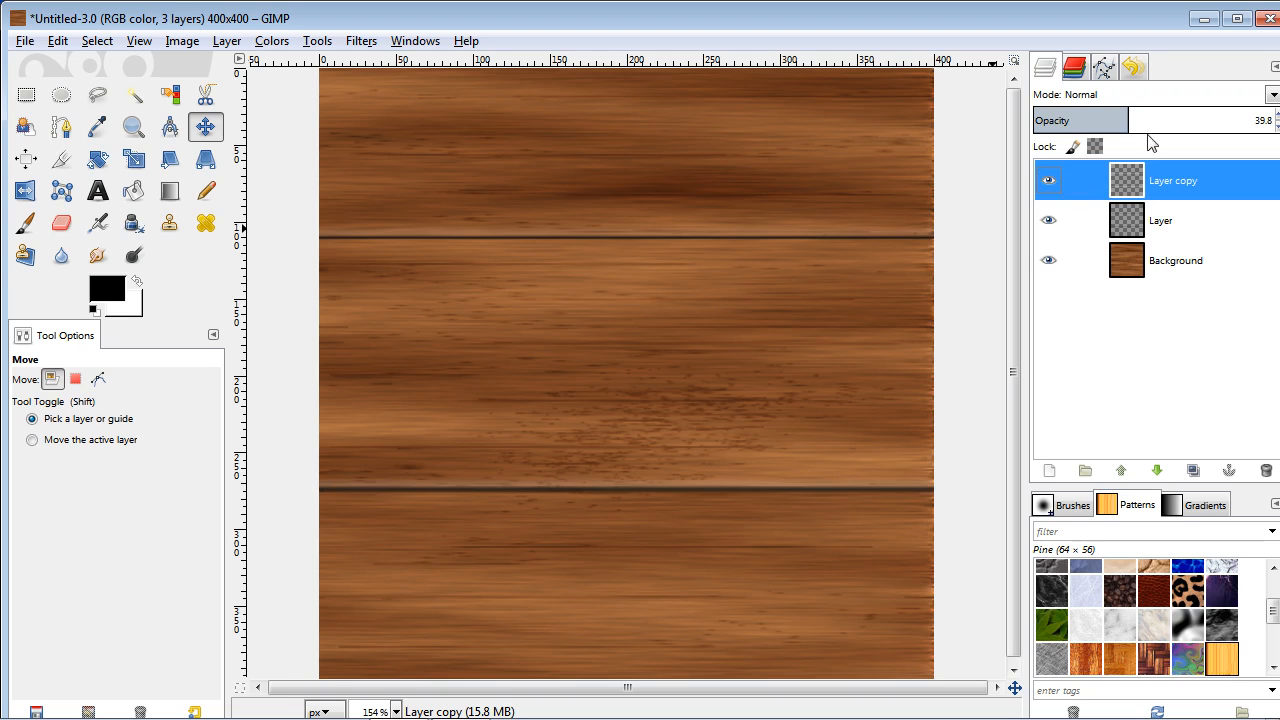
pyautogui.moveTo(1105, 121)
pyautogui.mouseDown()
pyautogui.moveTo(1090, 120)
pyautogui.moveTo(1120, 120)
pyautogui.moveTo(1062, 120)
pyautogui.moveTo(1136, 121)
pyautogui.moveTo(1092, 121)
pyautogui.moveTo(1115, 121)
pyautogui.mouseUp()
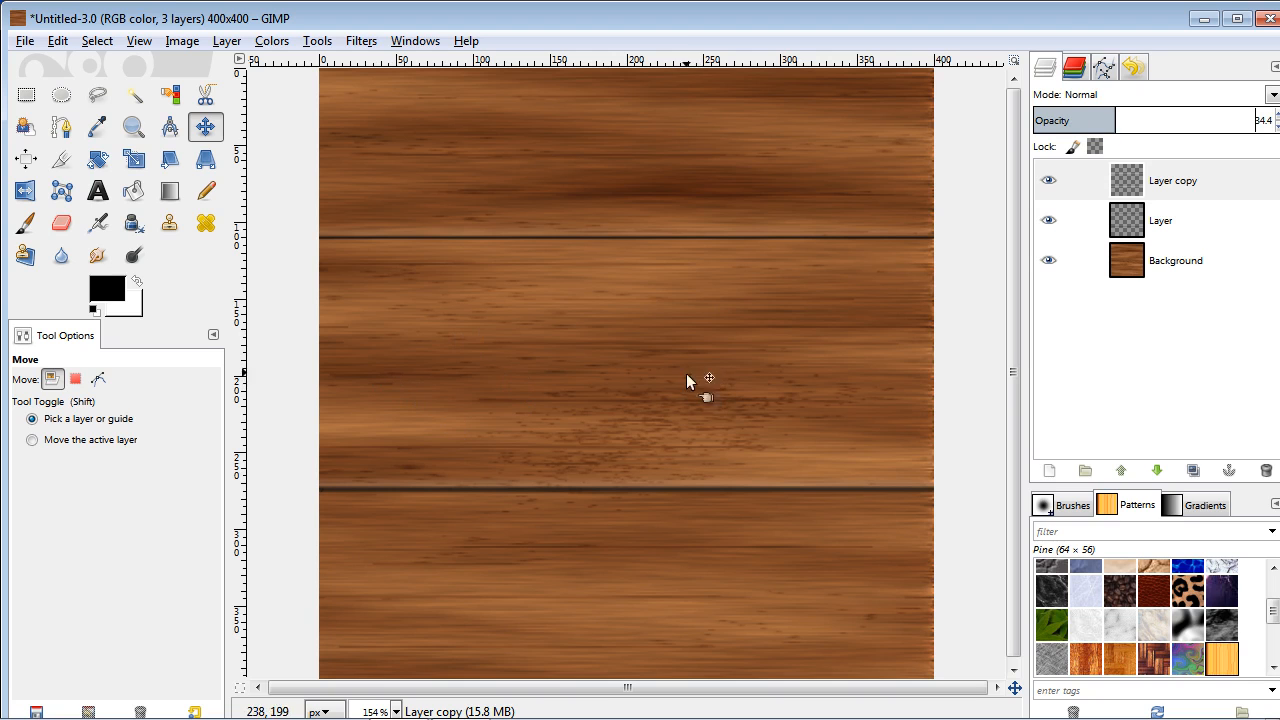
# Merge the light line copy into the black line layer, and merge the result into the background.
pyautogui.rightClick(1224, 181)
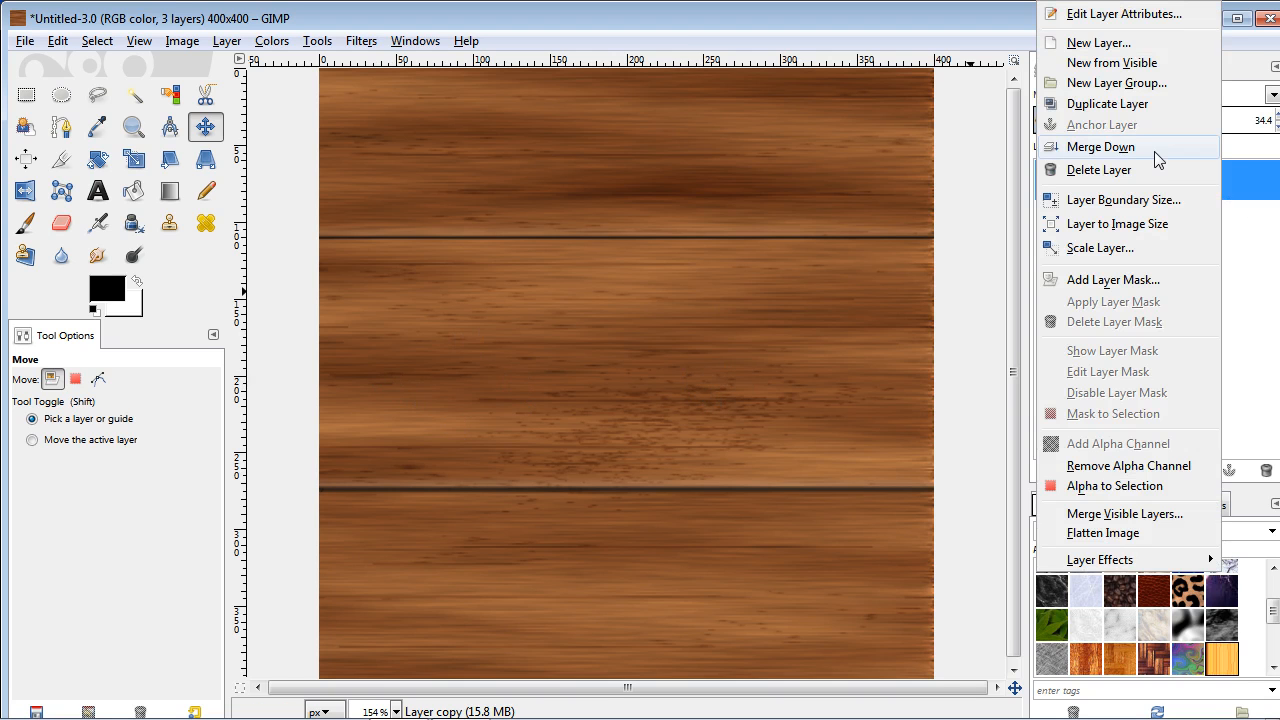
pyautogui.click(1152, 152)
pyautogui.rightClick(1221, 189)
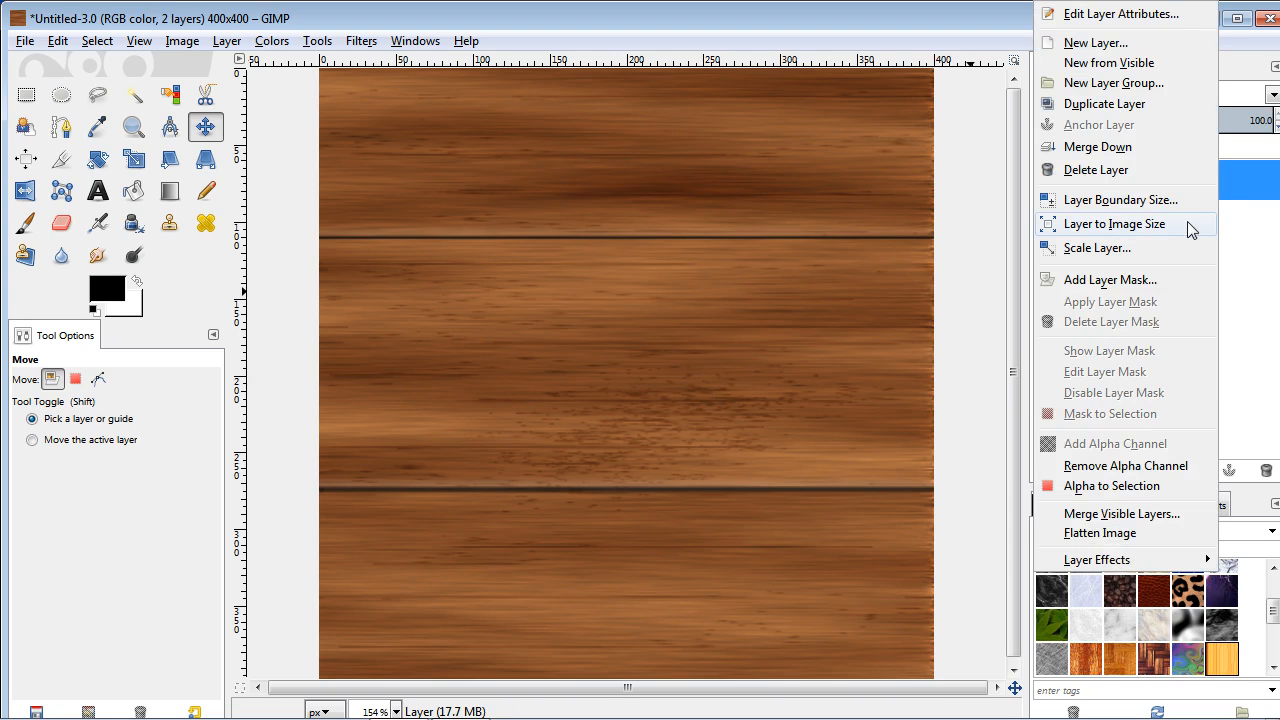
pyautogui.click(1166, 146)
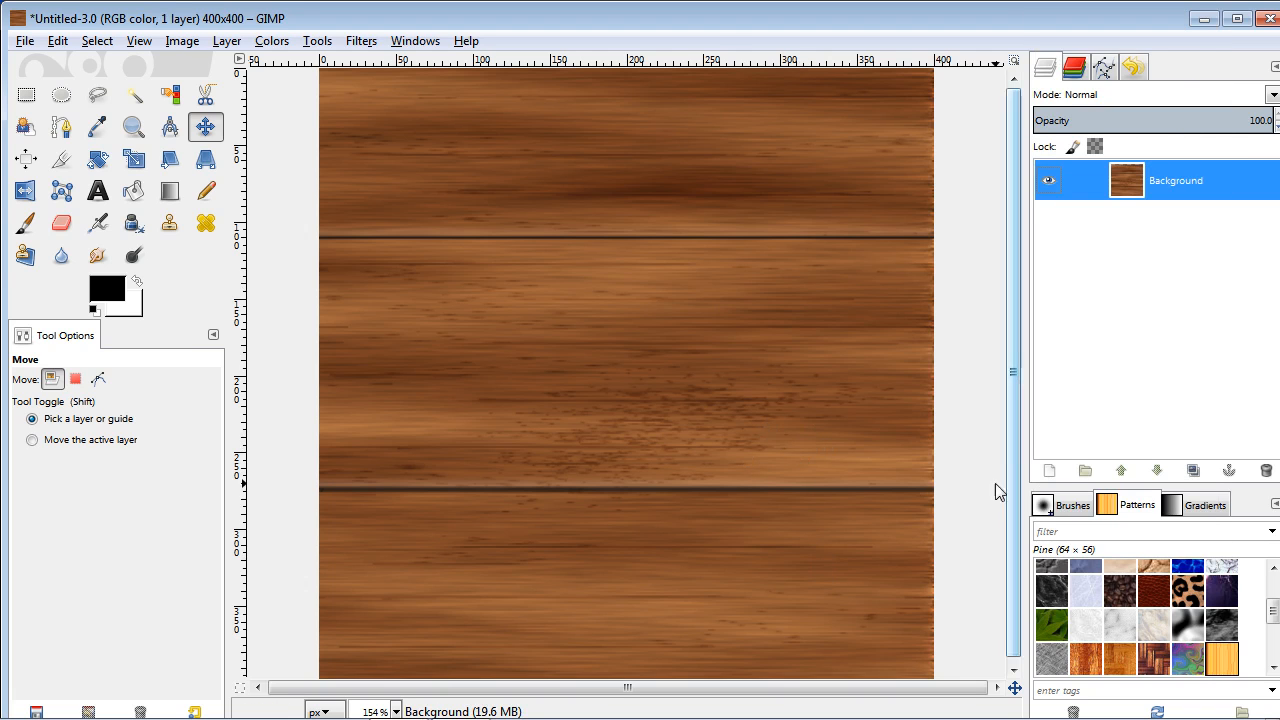
# Add a transparent 400 × 400 px layer and render Solid Noise on it with X size 2.1 and Y size 13.5.
pyautogui.click(1054, 474)
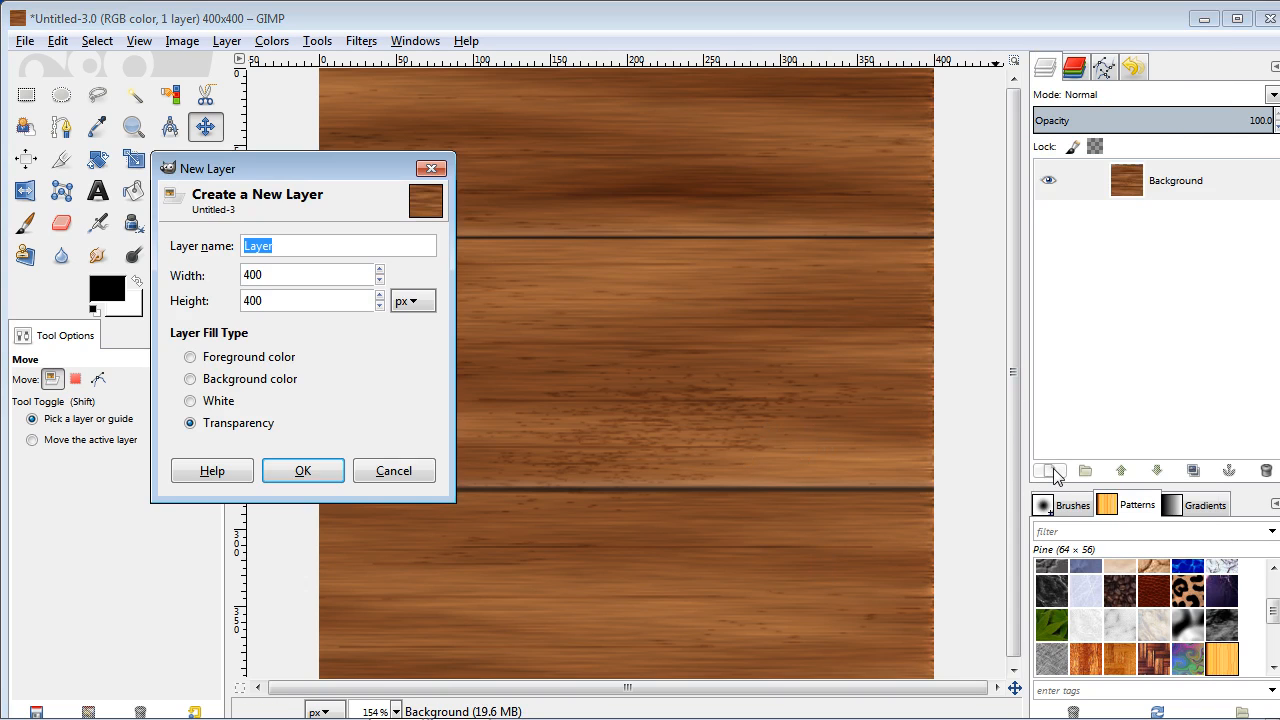
pyautogui.click(303, 467)
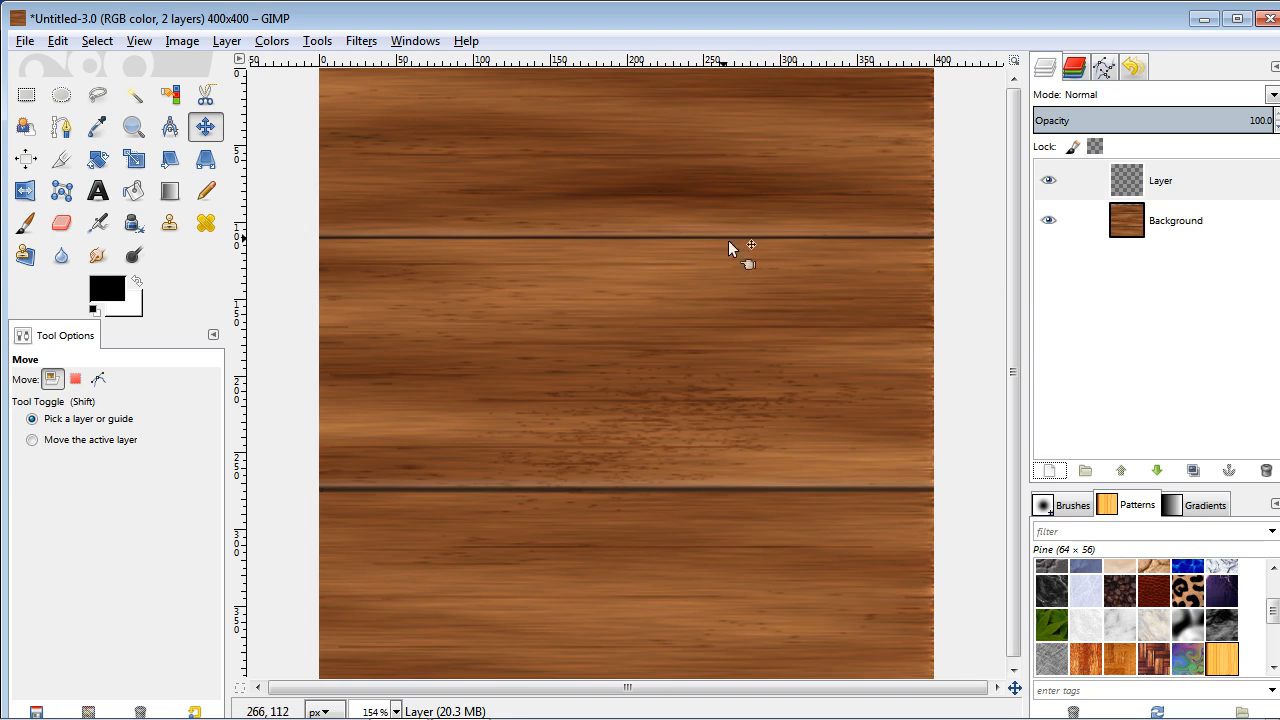
pyautogui.click(362, 41)
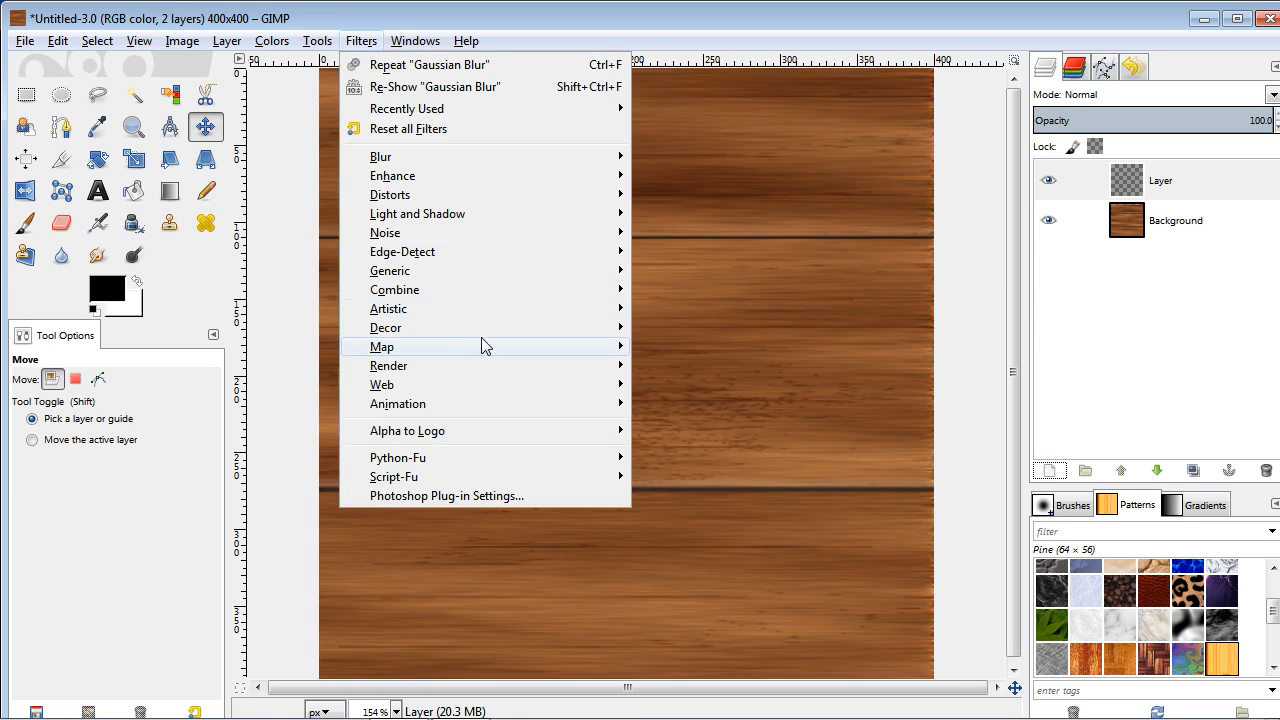
pyautogui.moveTo(503, 371)
pyautogui.moveTo(723, 376)
pyautogui.click(866, 426)
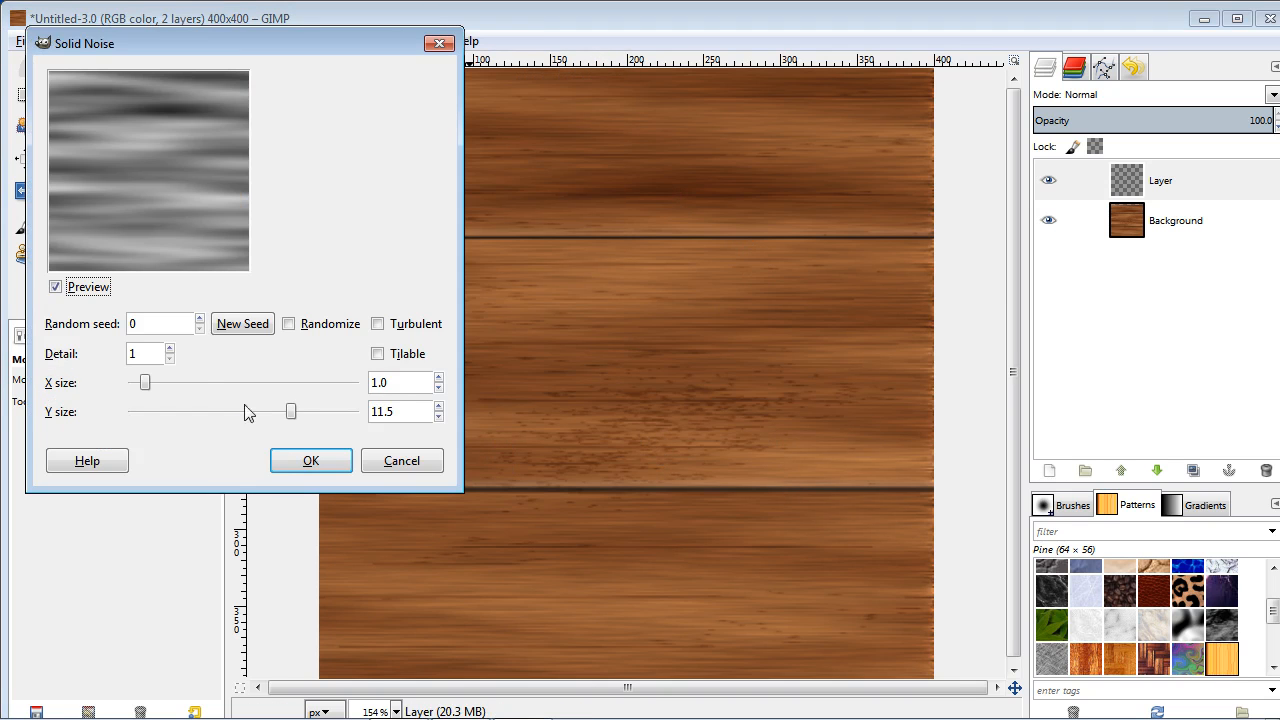
pyautogui.moveTo(146, 384); pyautogui.dragTo(163, 384)
pyautogui.moveTo(291, 411); pyautogui.dragTo(323, 417)
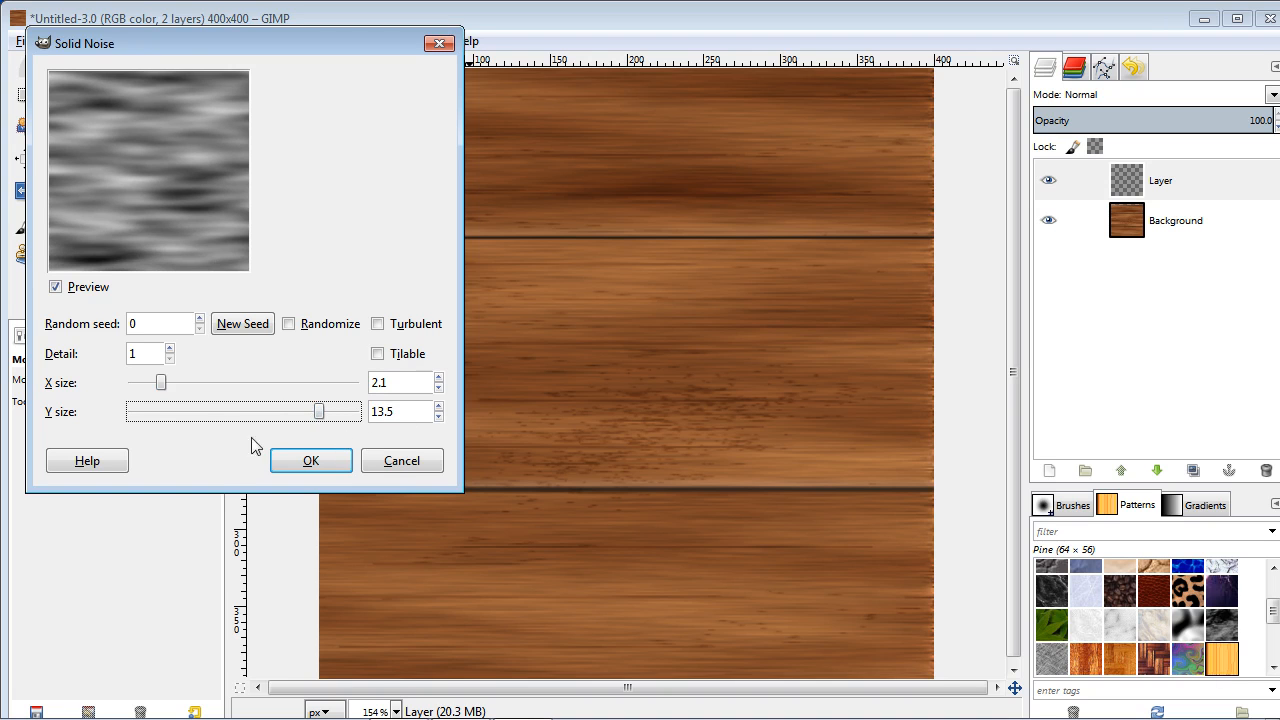
pyautogui.click(311, 461)
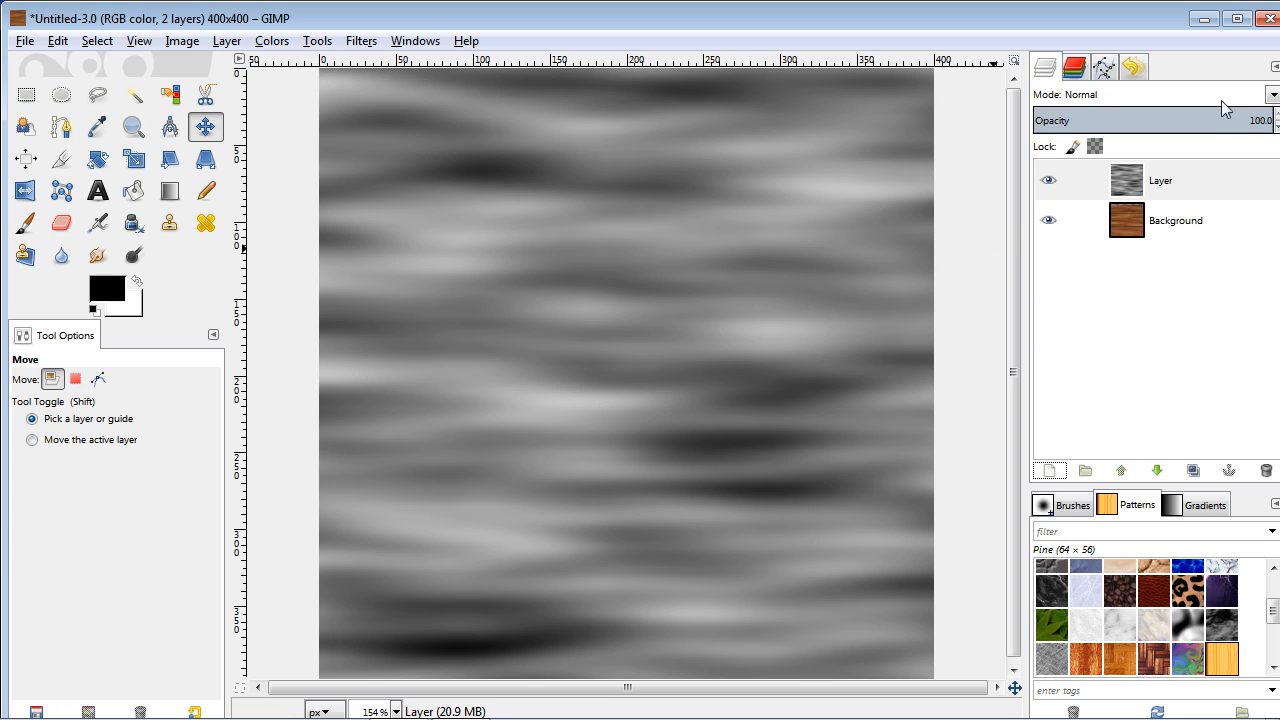
# Blend the noise layer over the wood in Overlay mode at 62.7 opacity.
pyautogui.click(1272, 95)
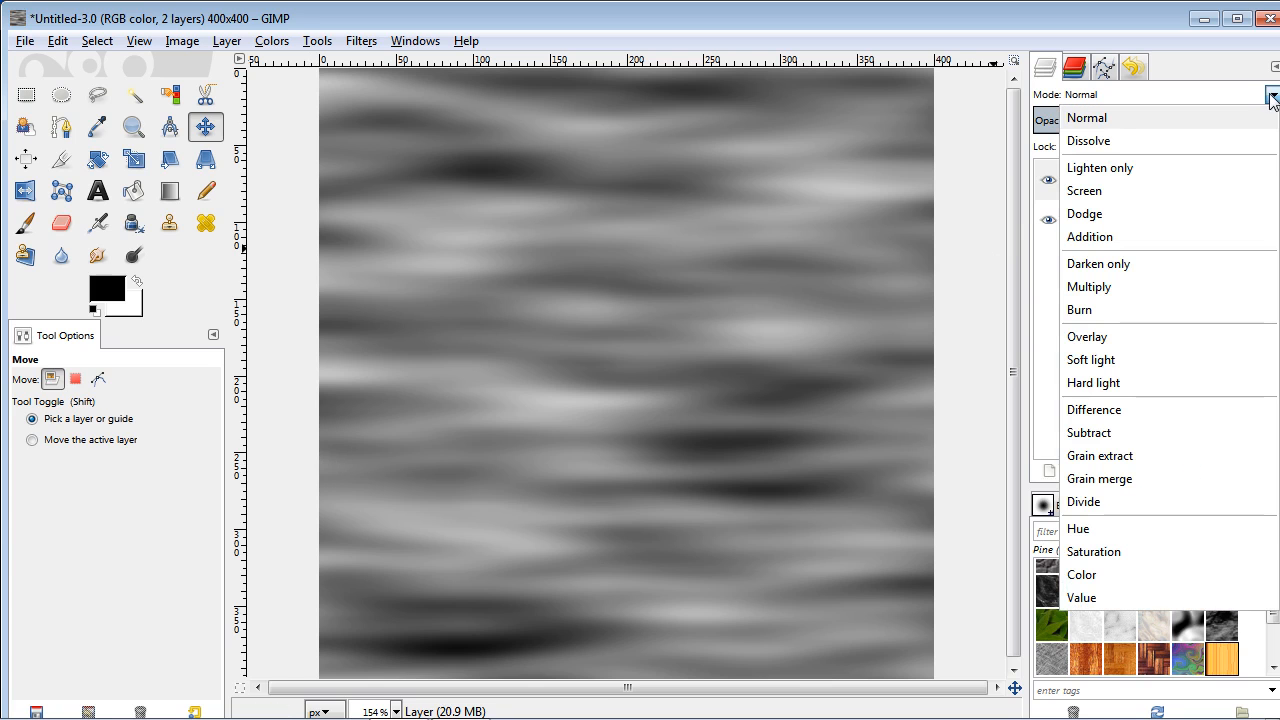
pyautogui.click(1137, 347)
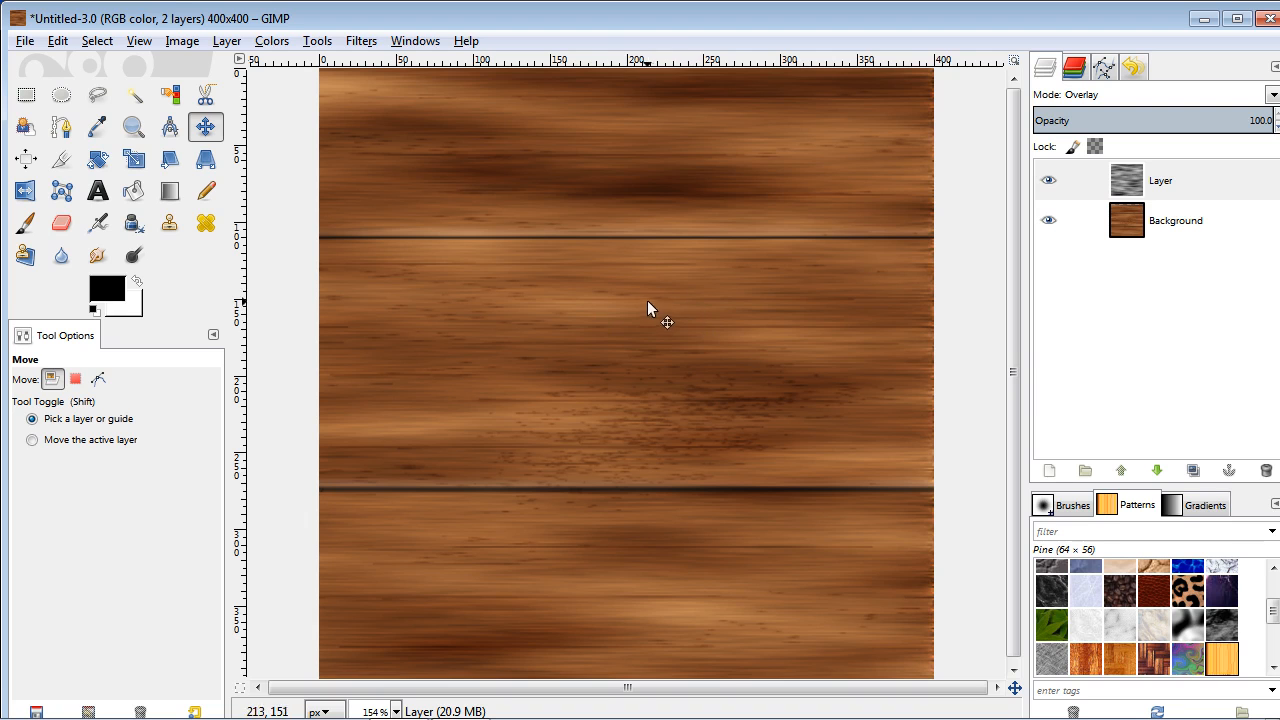
pyautogui.moveTo(1190, 120)
pyautogui.mouseDown()
pyautogui.moveTo(1154, 120)
pyautogui.moveTo(1183, 121)
pyautogui.mouseUp()
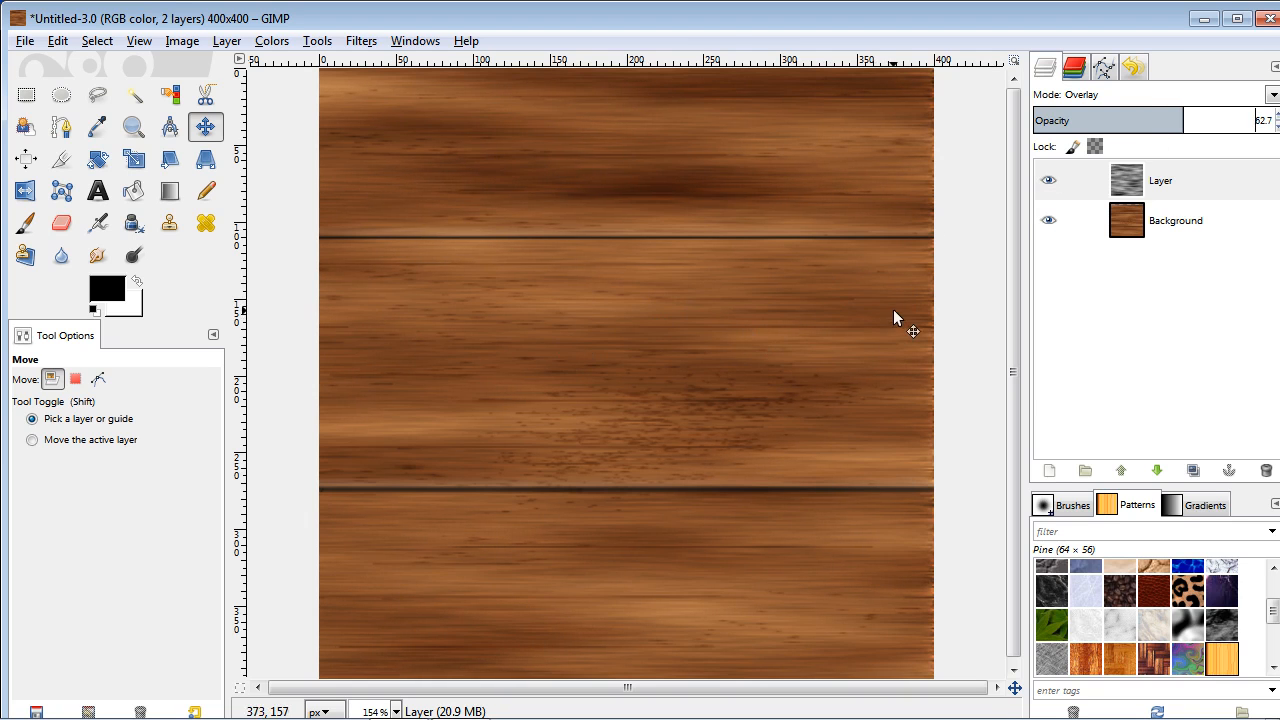
# Merge the visible layers into one, expanded as necessary.
pyautogui.rightClick(1215, 183)
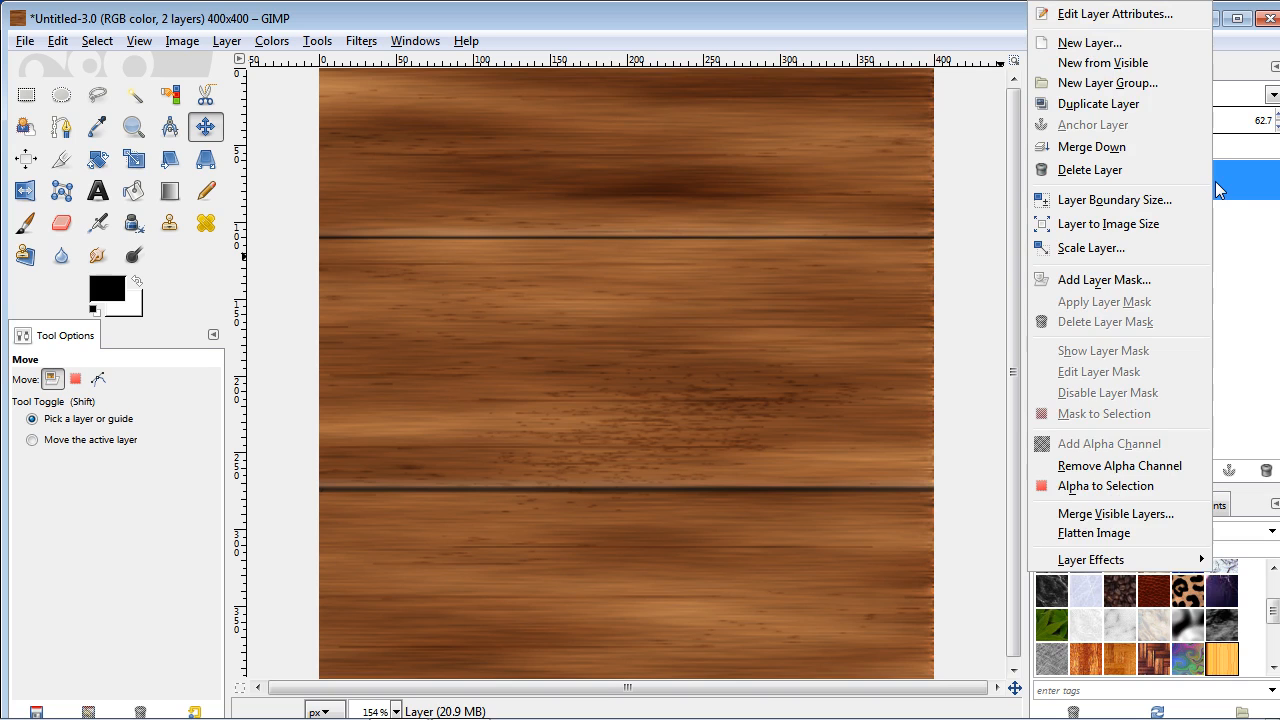
pyautogui.click(1087, 514)
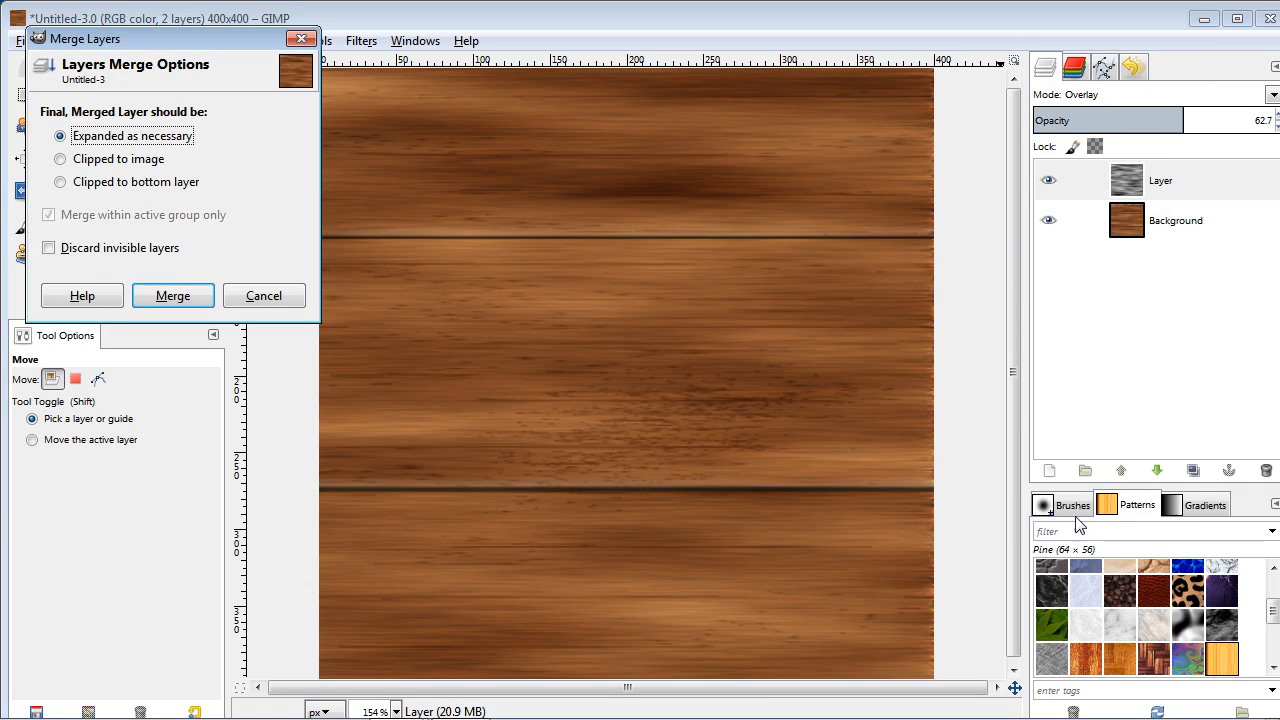
pyautogui.click(190, 297)
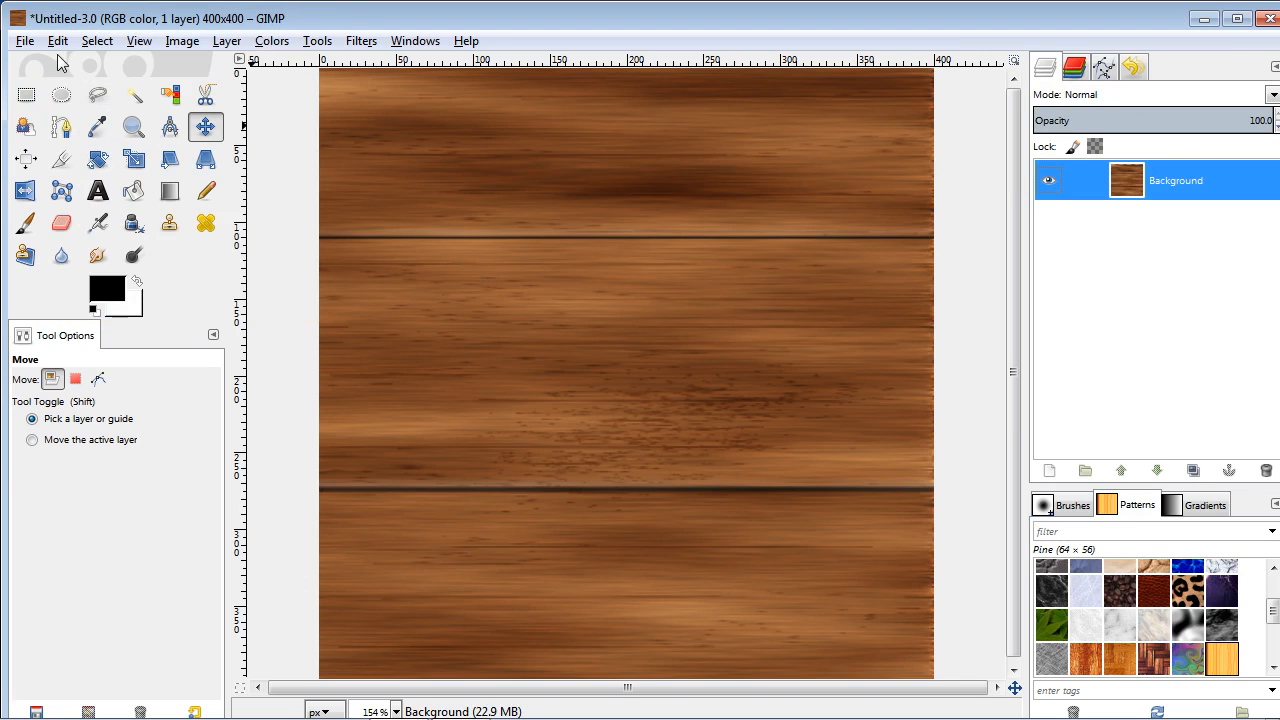
pyautogui.click(26, 42)
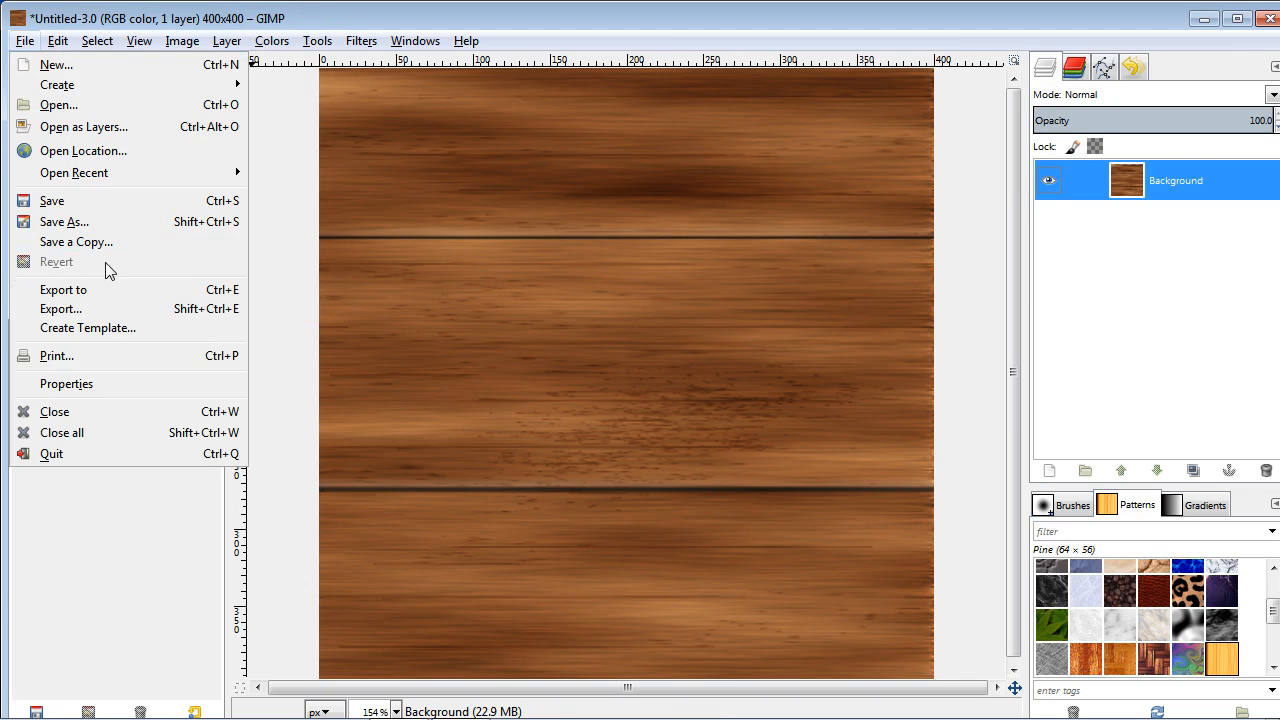
pyautogui.click(116, 309)
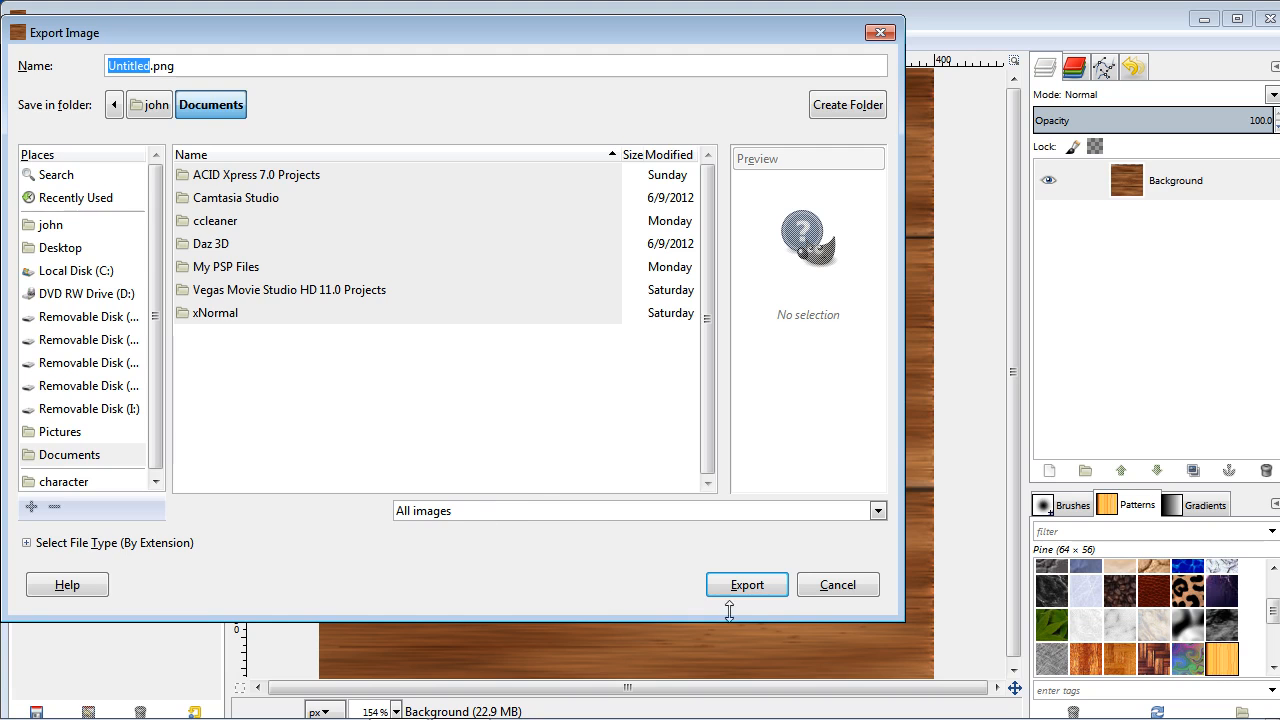
pyautogui.click(850, 588)
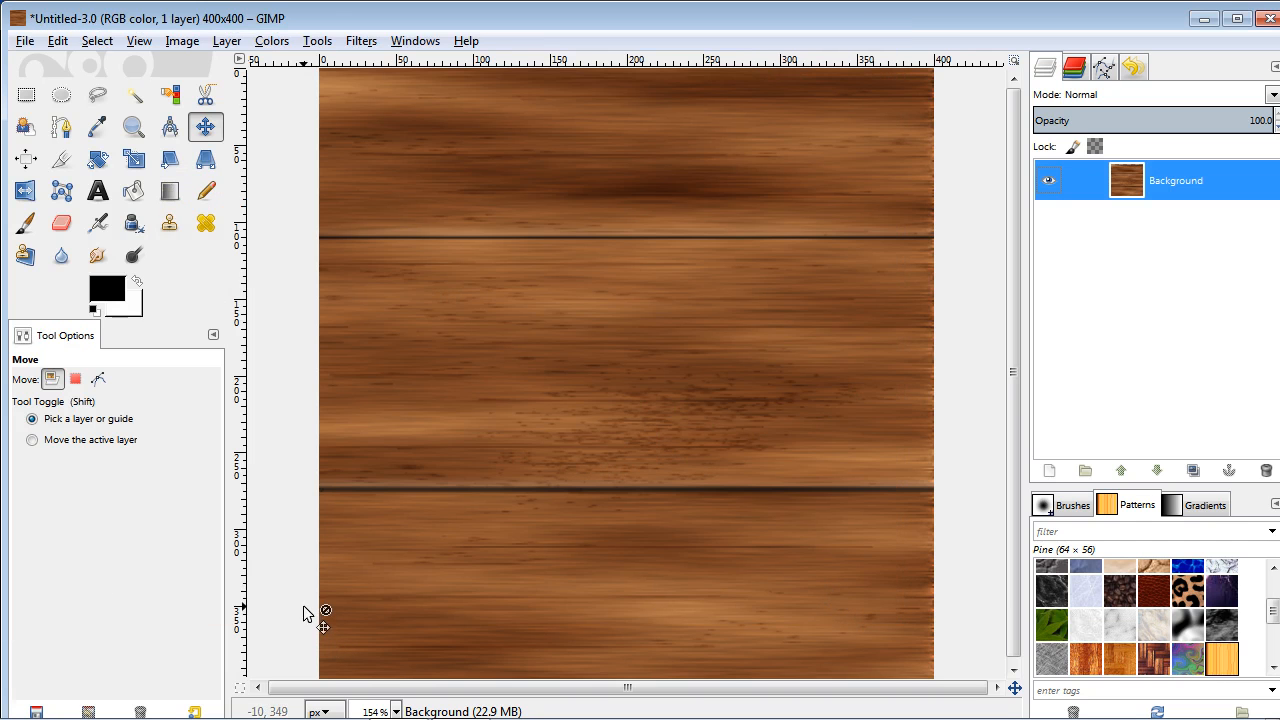